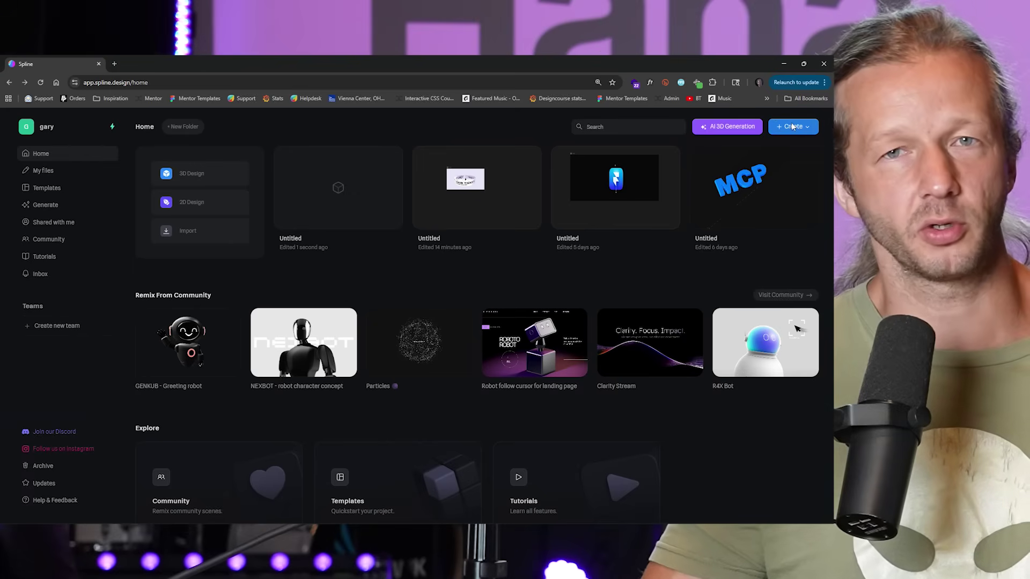
Create a new Hana 2D design and draw a frame about 1222 × 640 on the empty canvas
left_click(798, 126)
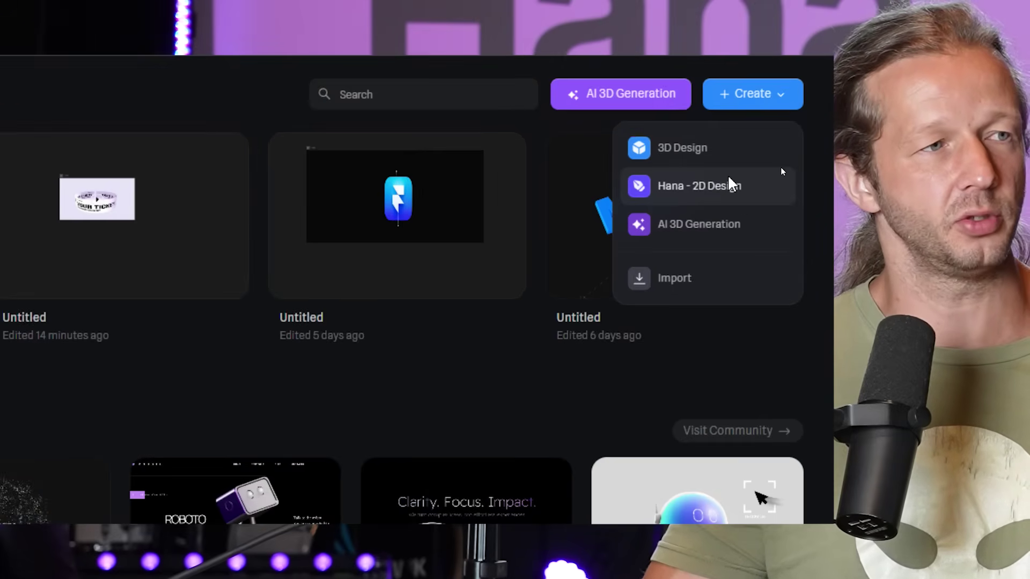
left_click(766, 173)
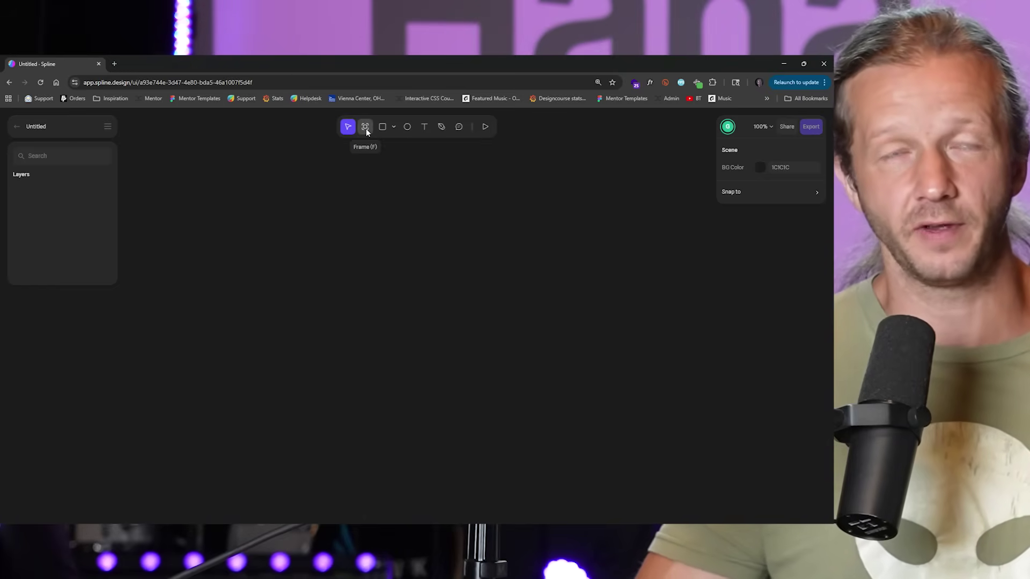
left_click(367, 127)
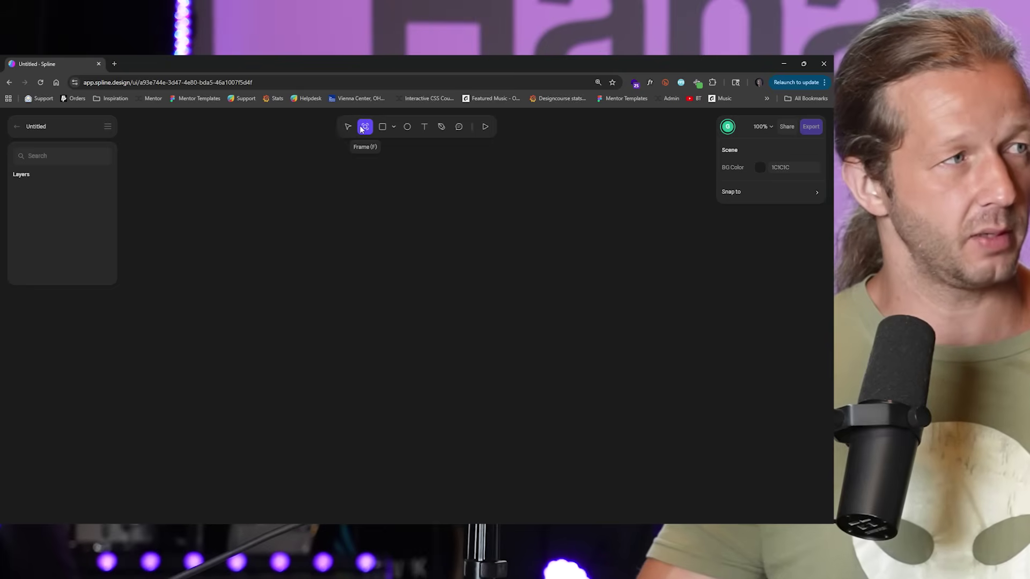
left_click_drag(226, 195, 809, 509)
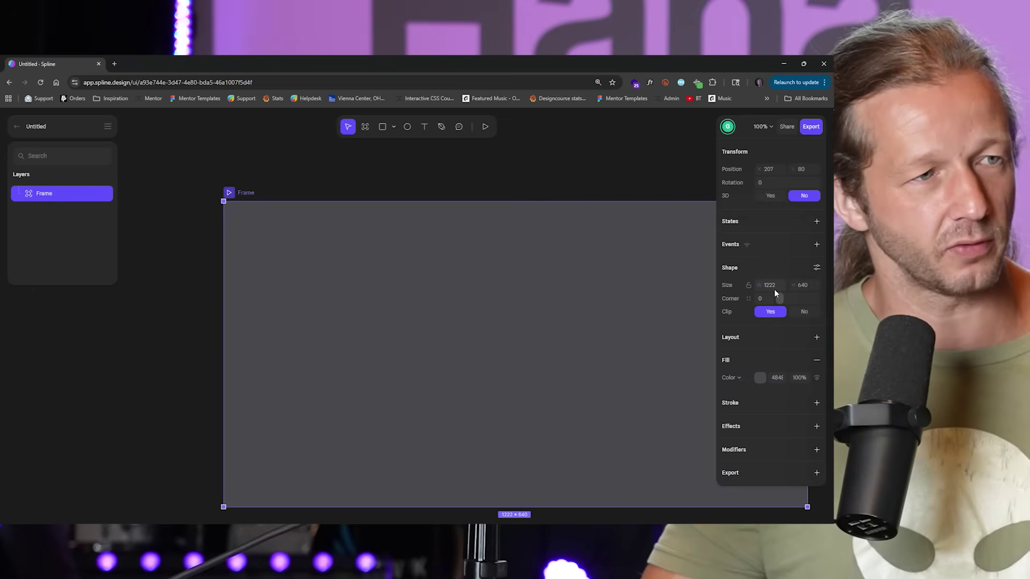
Set the frame's size to 1920 wide and 1080 high
left_click(770, 285)
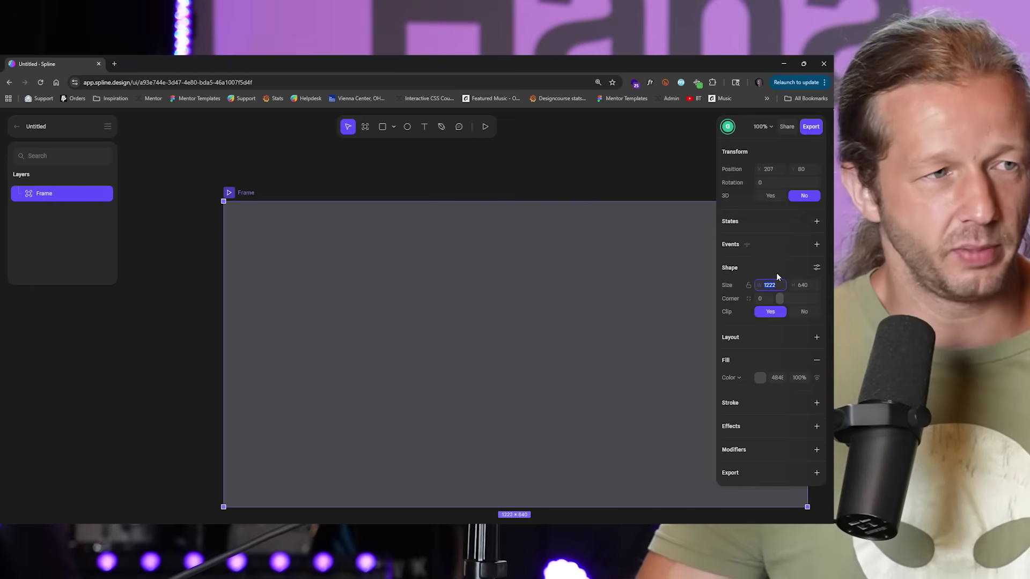
type("1920")
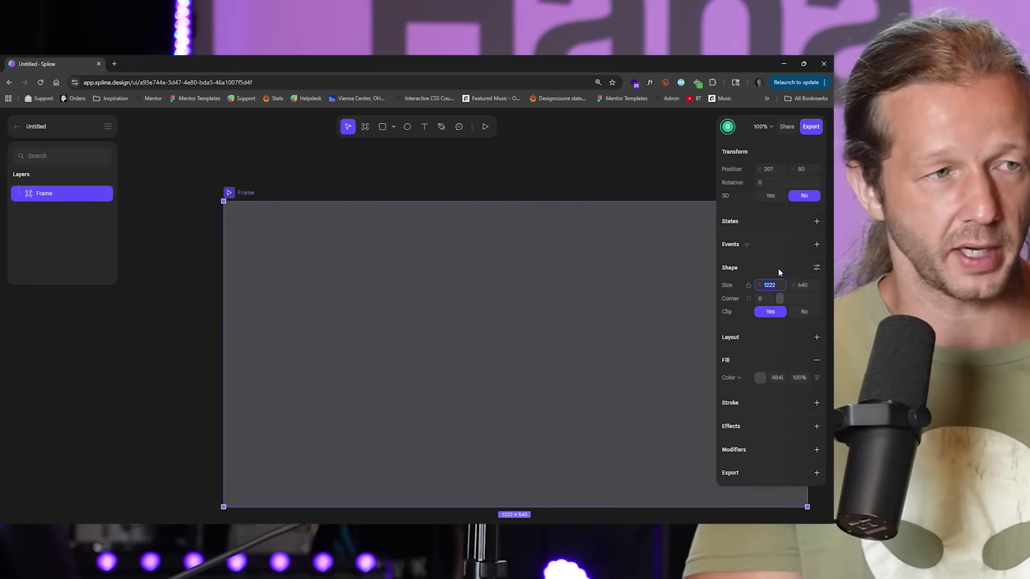
key("Return")
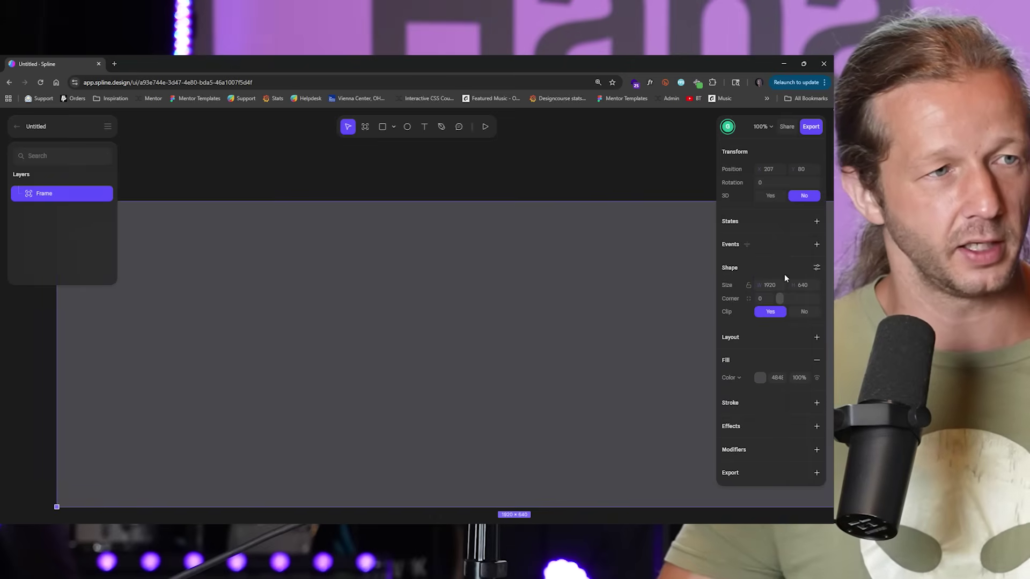
left_click(806, 285)
type("1080")
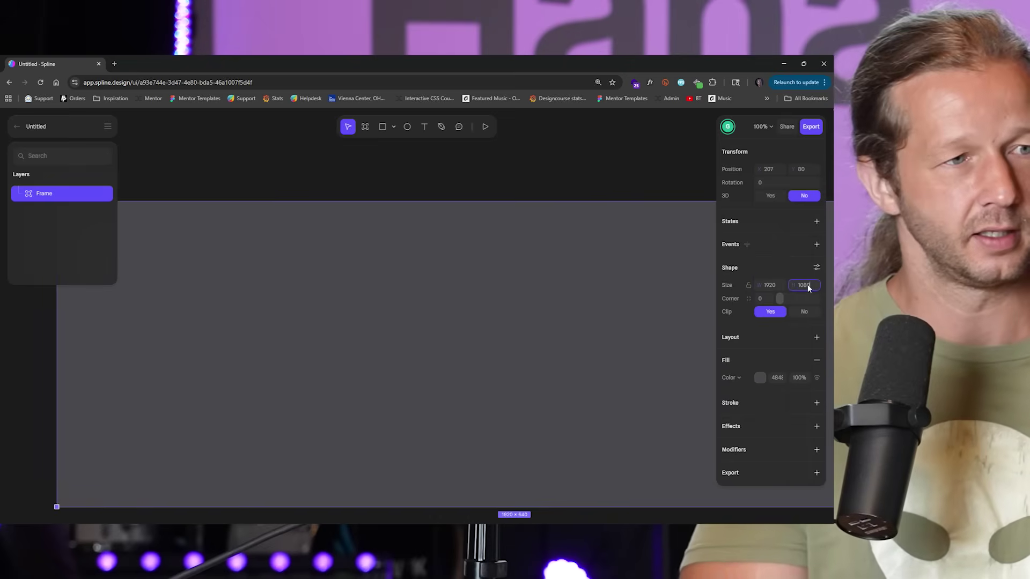
key("Return")
Examine the whole resized frame on the canvas at several zoom levels
scroll(568, 292, "down", 5, "ctrl")
scroll(567, 291, "up", 3, "ctrl")
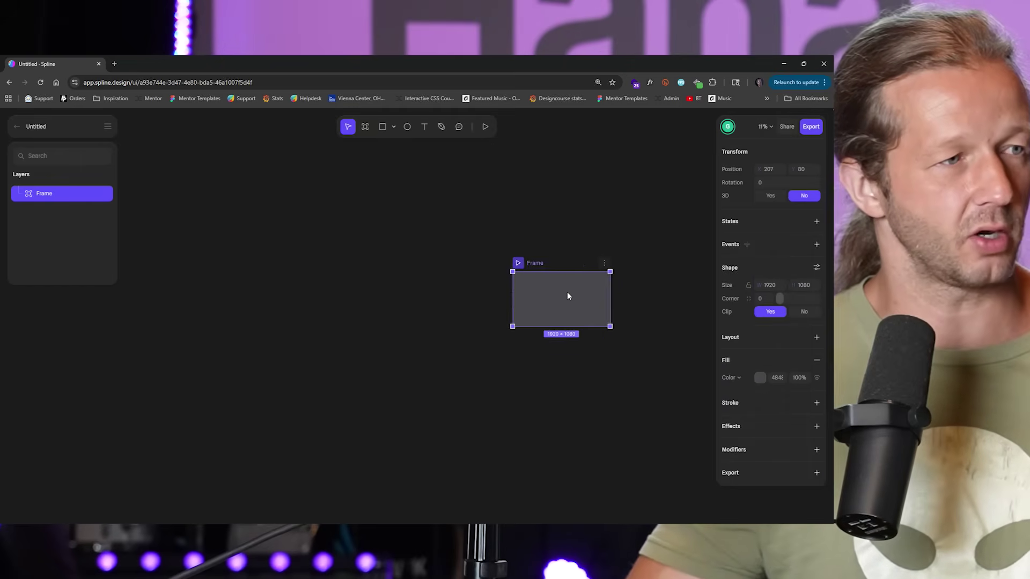
scroll(568, 292, "up", 3, "ctrl")
scroll(567, 292, "down", 5, "ctrl")
scroll(568, 292, "up", 3, "ctrl")
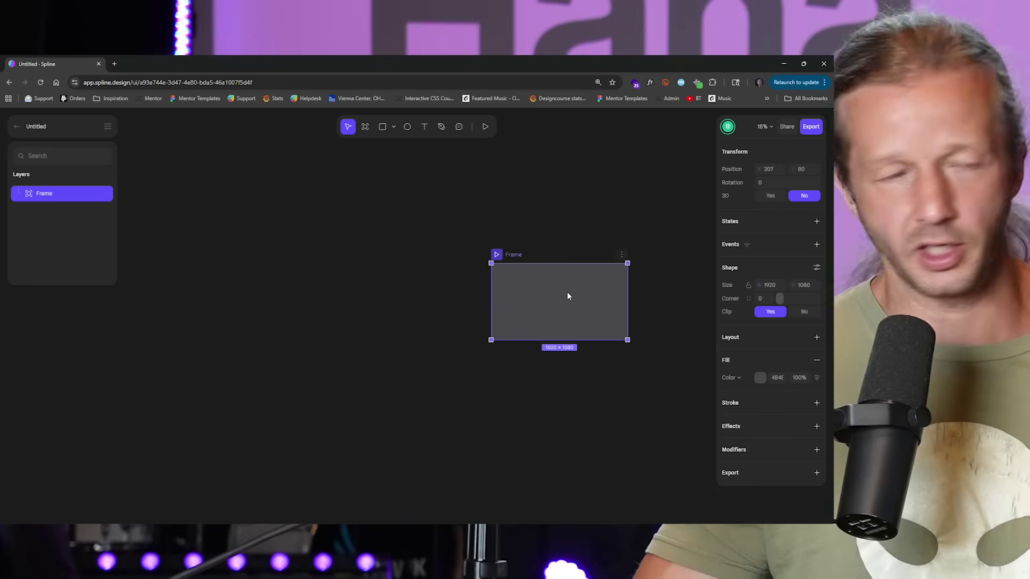
scroll(568, 292, "up", 3, "ctrl")
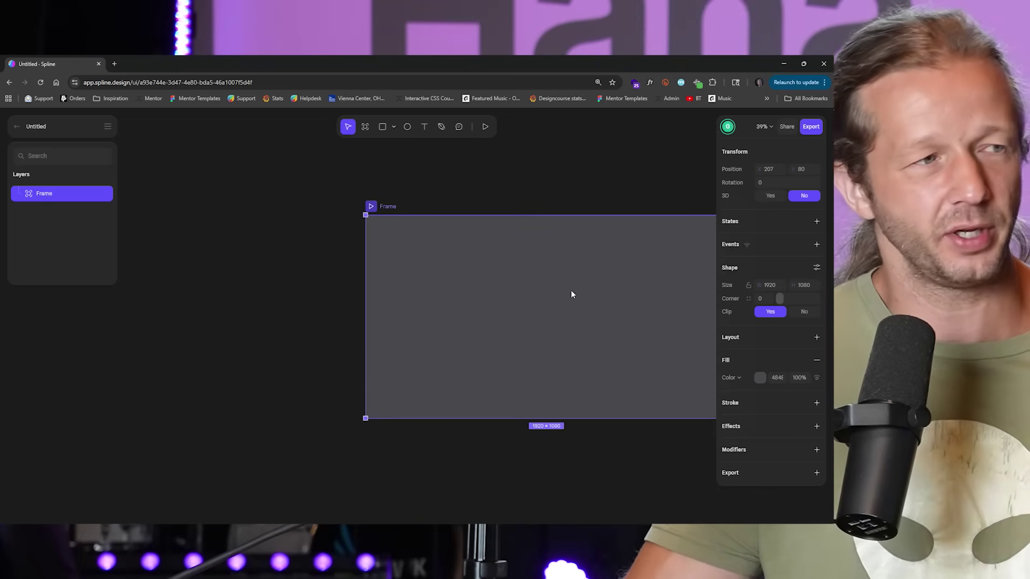
middle_click_drag(555, 292, 416, 285)
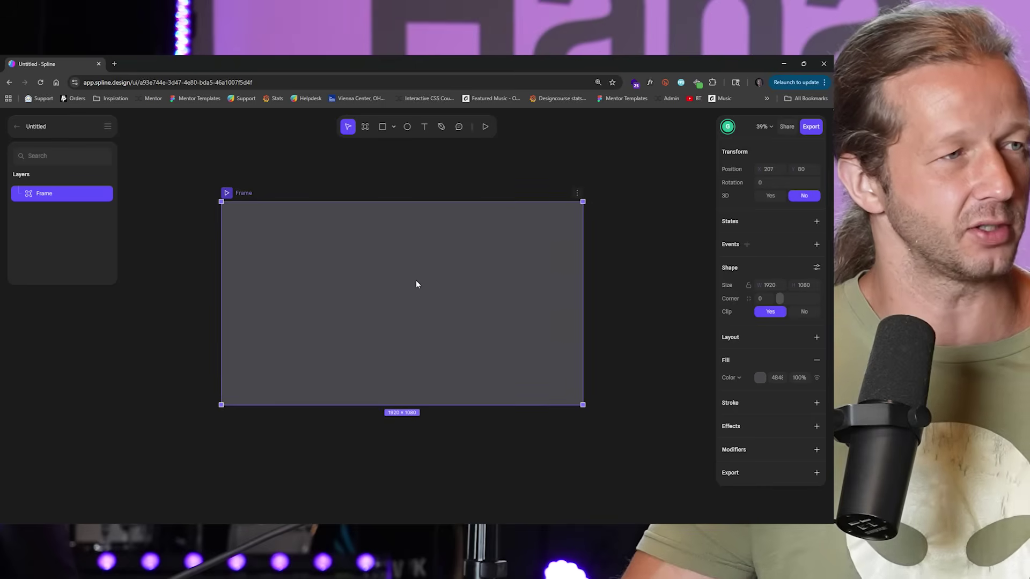
scroll(417, 280, "up", 3, "ctrl")
scroll(393, 280, "down", 5, "ctrl")
scroll(394, 278, "up", 3, "ctrl")
scroll(396, 277, "up", 3, "ctrl")
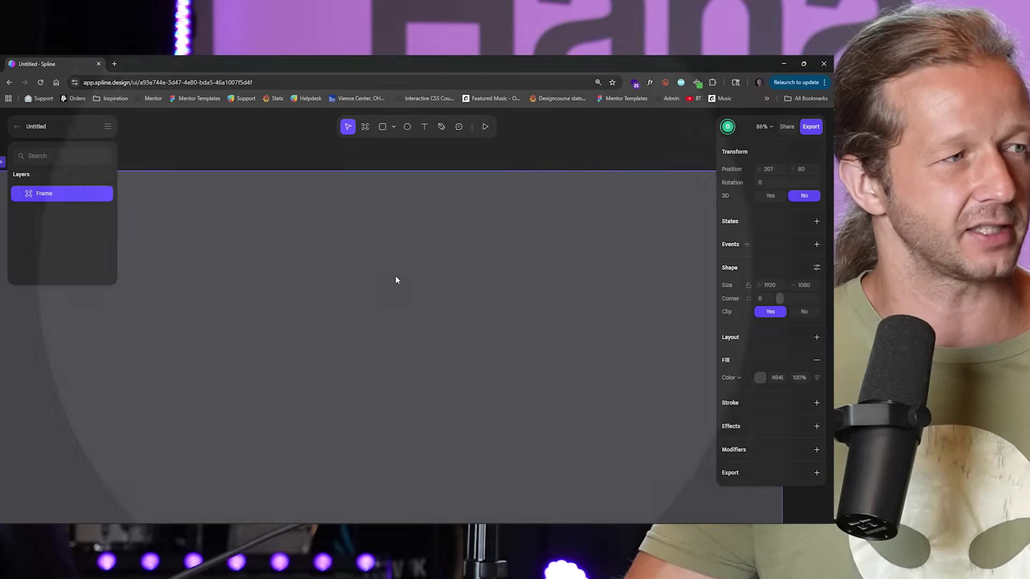
scroll(395, 277, "down", 5, "ctrl")
scroll(396, 279, "up", 4, "ctrl")
scroll(397, 282, "left", 2)
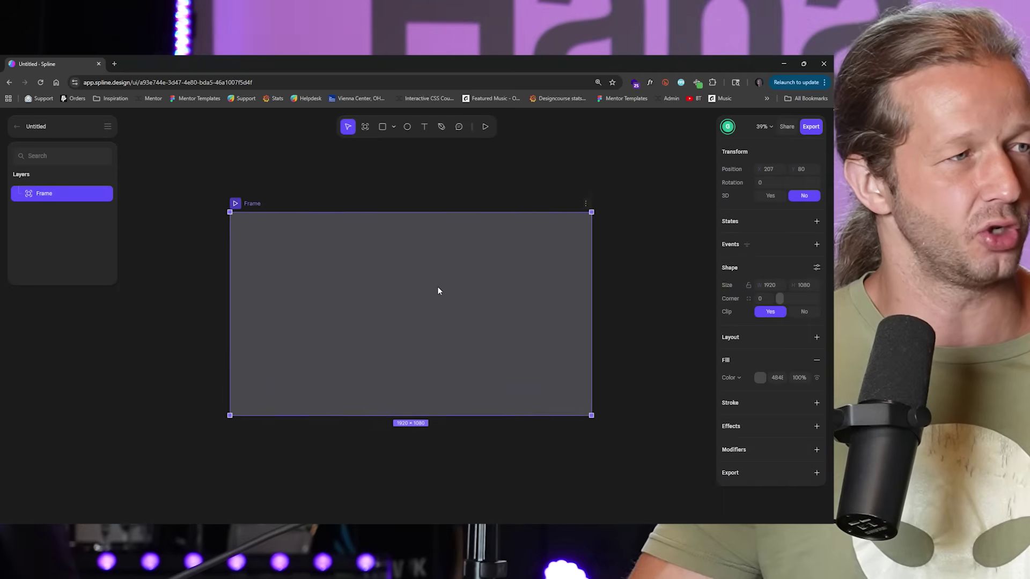
scroll(437, 290, "down", 1)
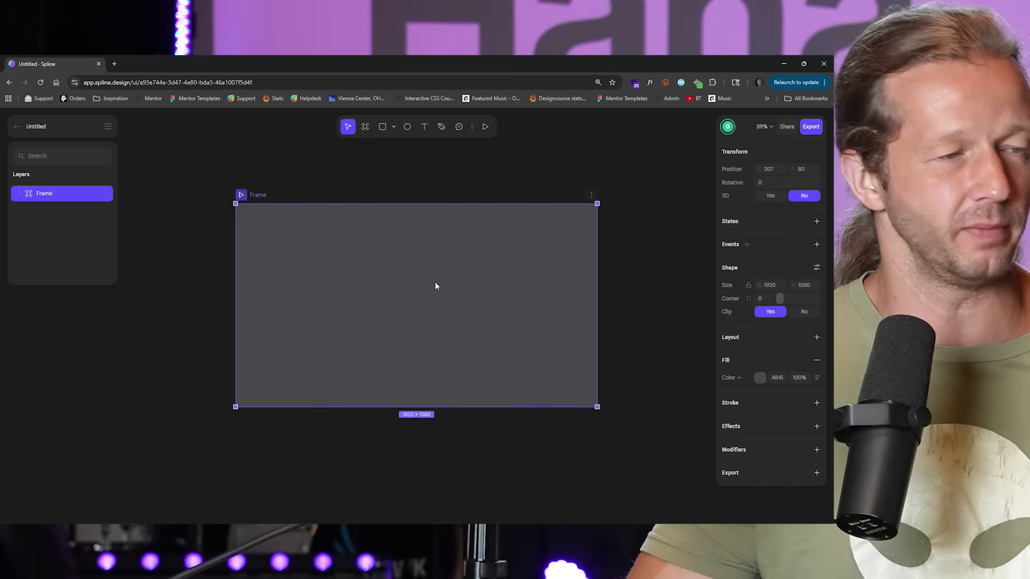
Fill the frame with pale pink RGB(242, 214, 251) and shift it horizontally to X position 184
left_click(759, 378)
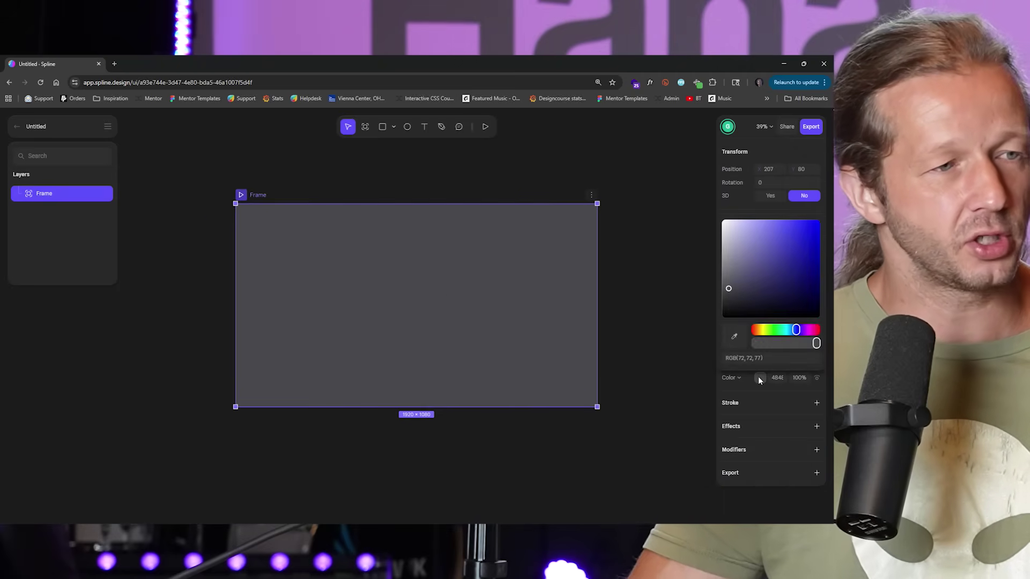
left_click(735, 337)
left_click(736, 338)
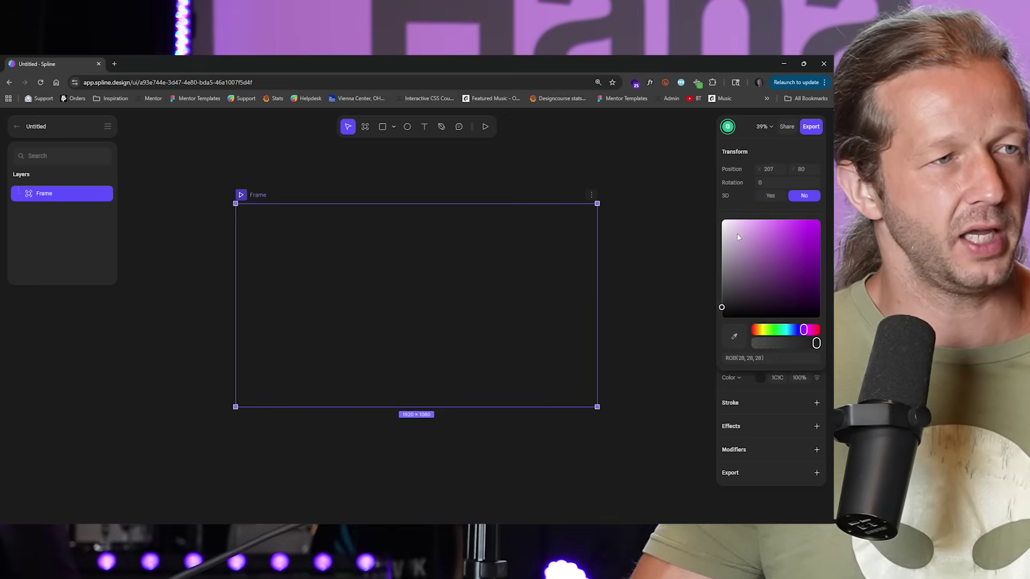
left_click_drag(738, 236, 738, 226)
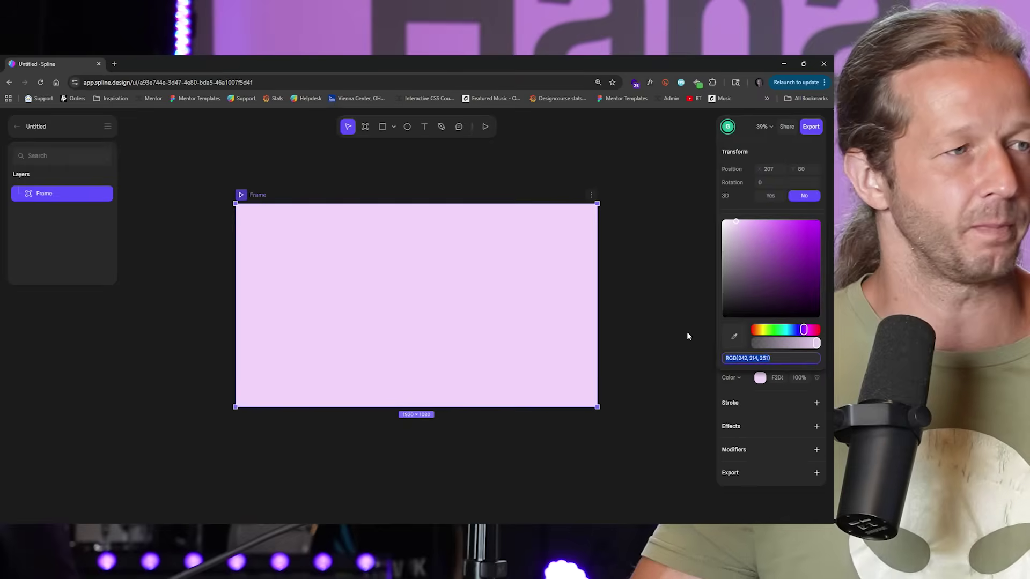
left_click(433, 132)
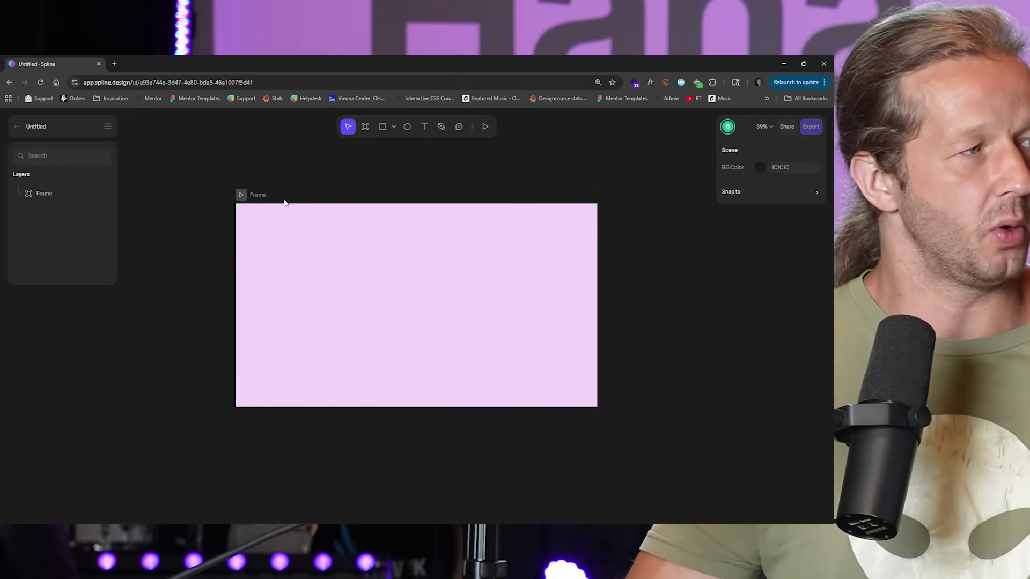
left_click_drag(258, 194, 252, 193)
left_click(282, 182)
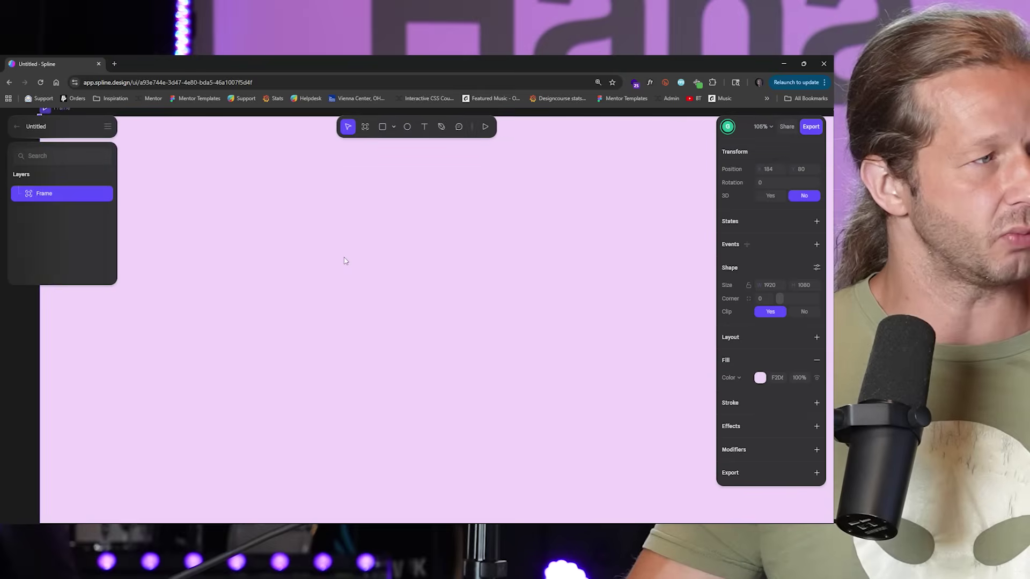
Draw a nested frame about 601 × 305 inside the pink frame, left of its centre
scroll(345, 261, "down", 5)
scroll(345, 261, "up", 4)
key("f")
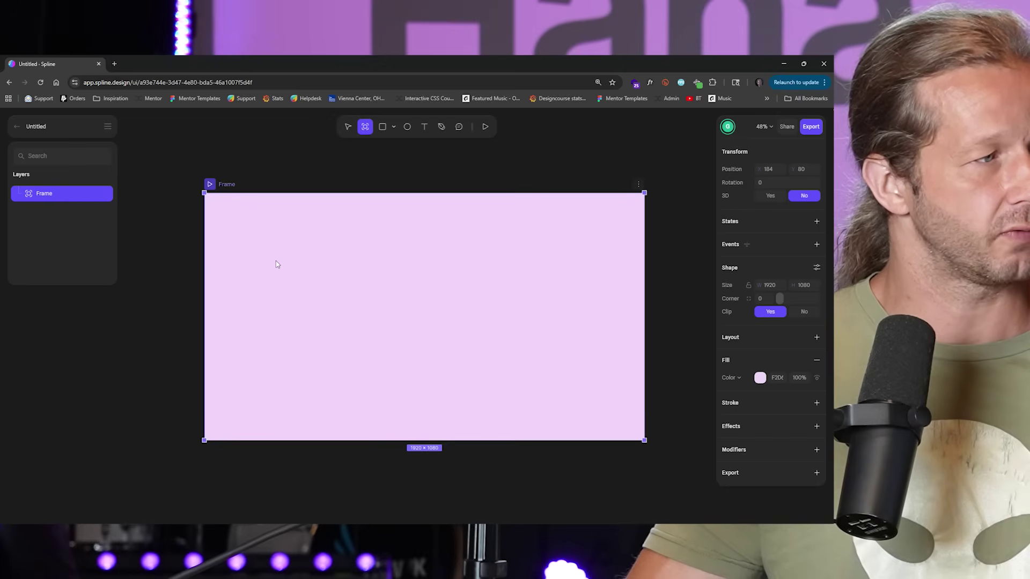
left_click_drag(268, 260, 291, 275)
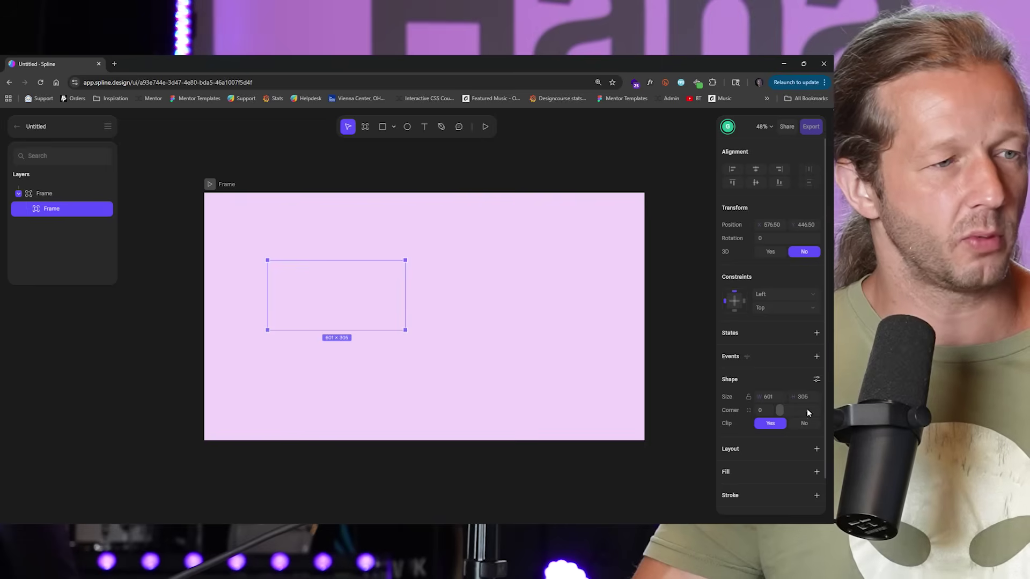
Add a solid white fill, RGB(255, 255, 255), to the nested frame
left_click(816, 472)
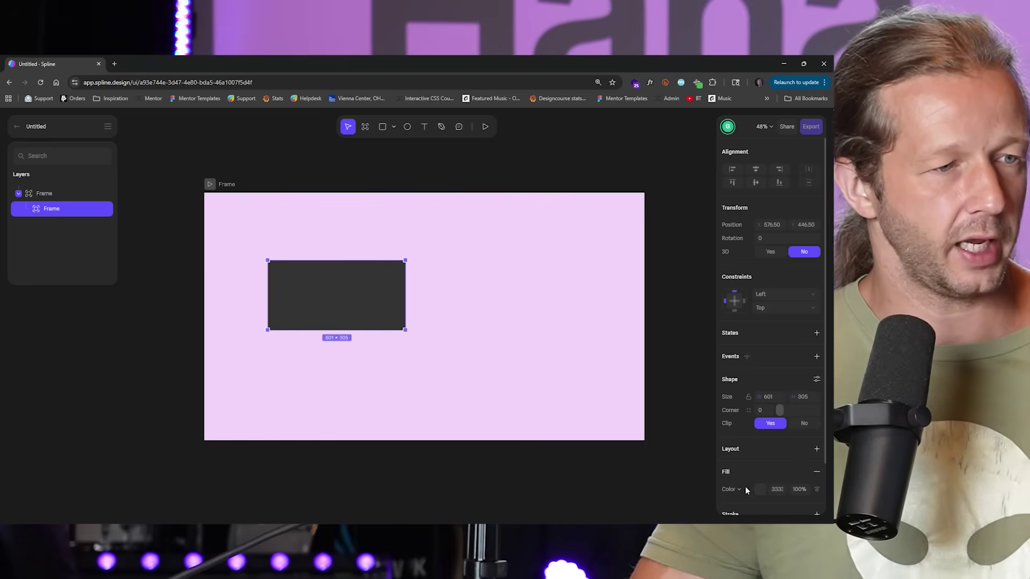
left_click(759, 489)
left_click_drag(732, 378, 721, 331)
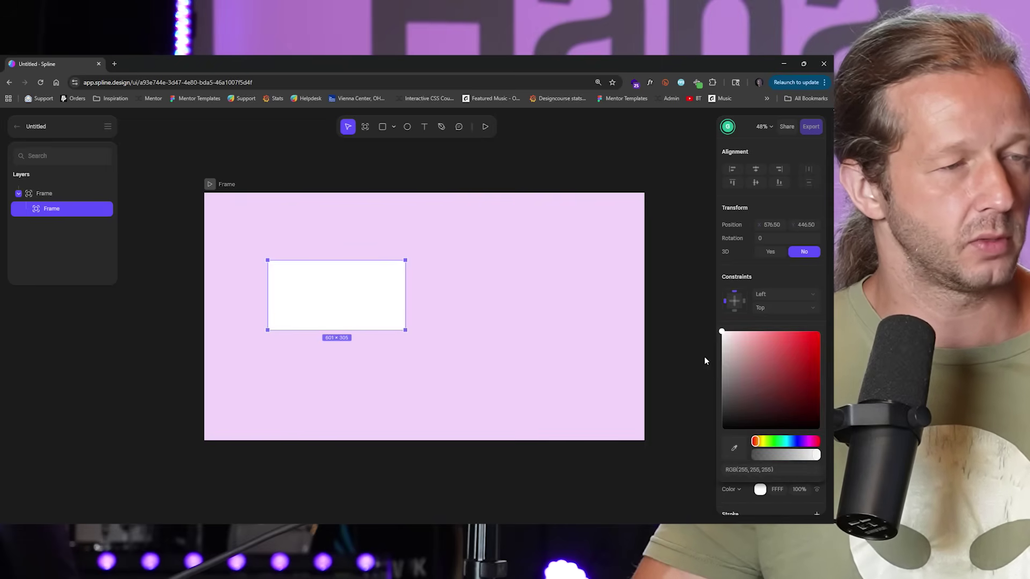
left_click(719, 314)
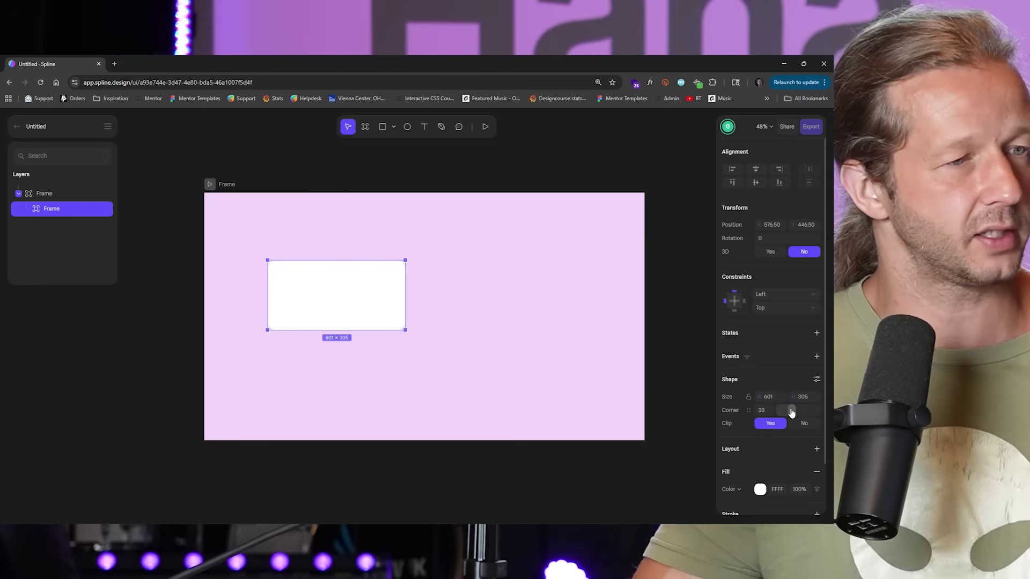
Round the white nested frame's corners with a radius of 19
left_click(536, 312)
left_click(388, 300)
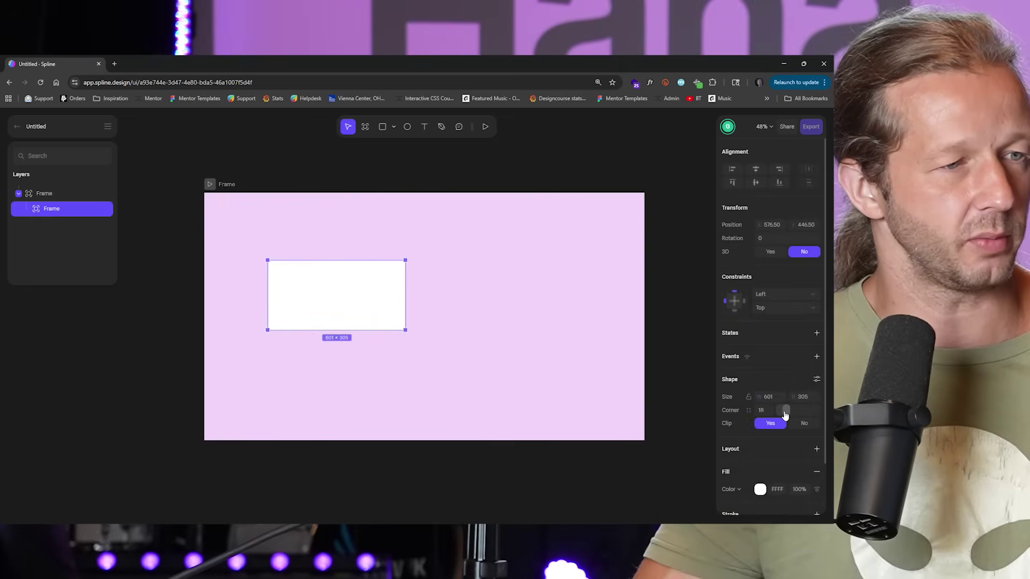
left_click(588, 367)
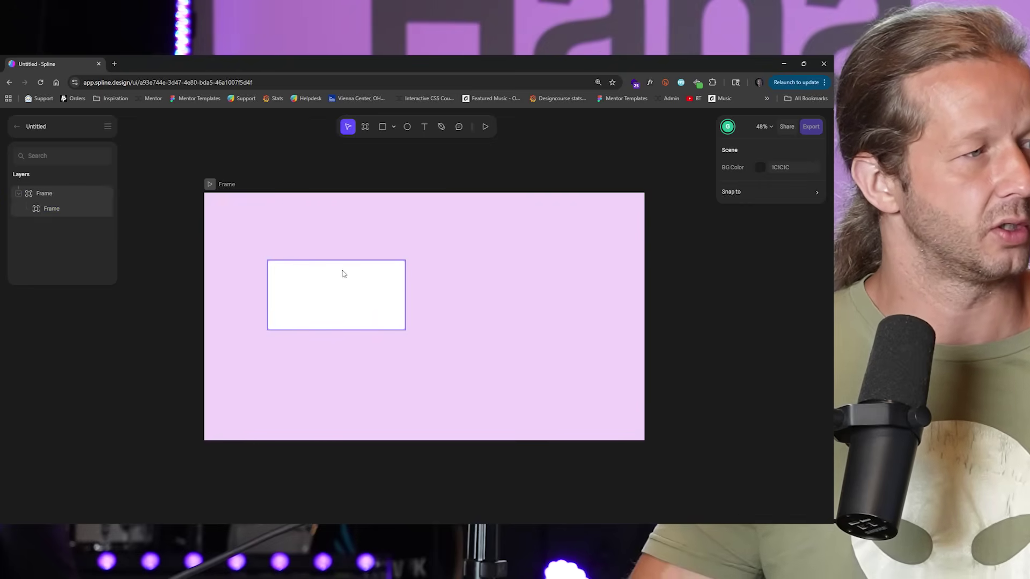
Move the white nested frame to about X 653.50, Y 427.50 and rename its layer Card
scroll(343, 274, "up", 5, "ctrl")
left_click(347, 286)
left_click_drag(348, 315, 397, 303)
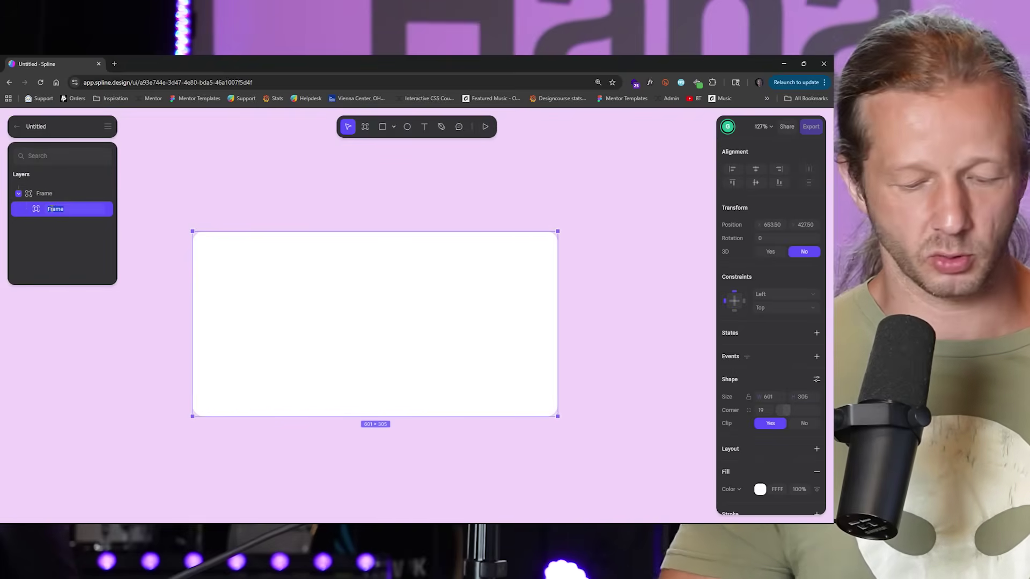
type("Card")
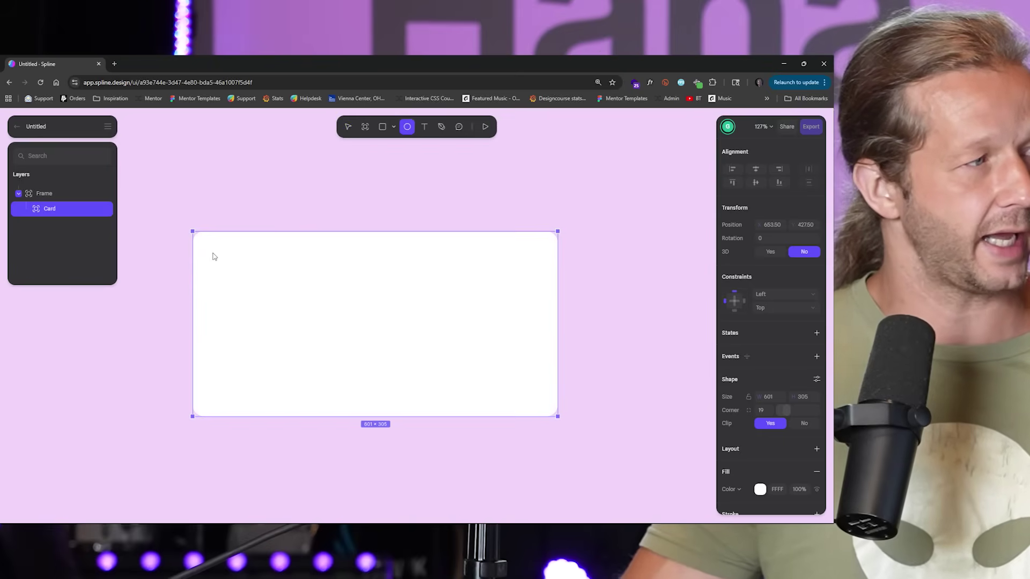
Draw a circle about 14 × 14 near the Card's upper-left corner and fill it bright green
left_click_drag(215, 258, 220, 262)
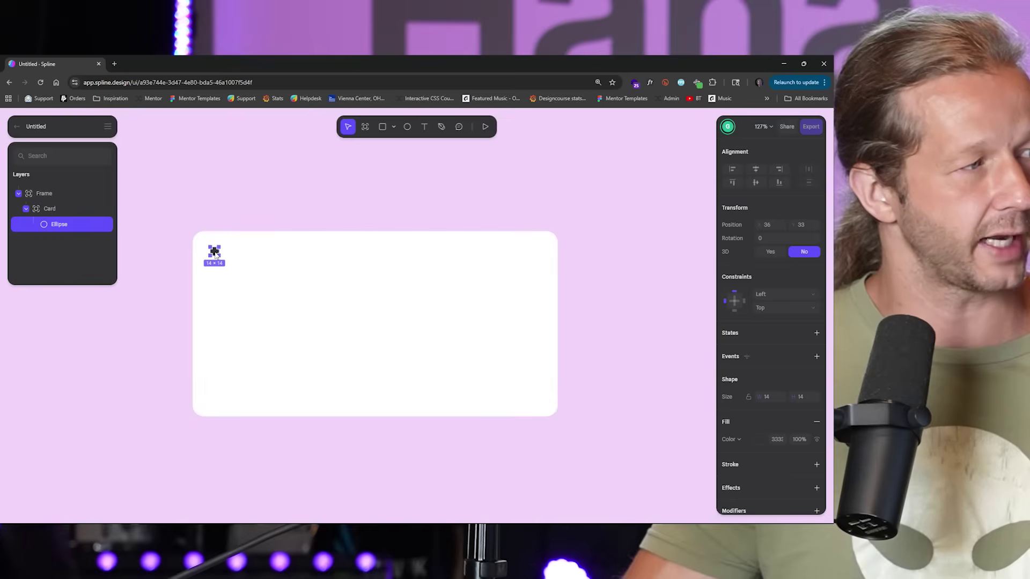
left_click_drag(215, 255, 215, 256)
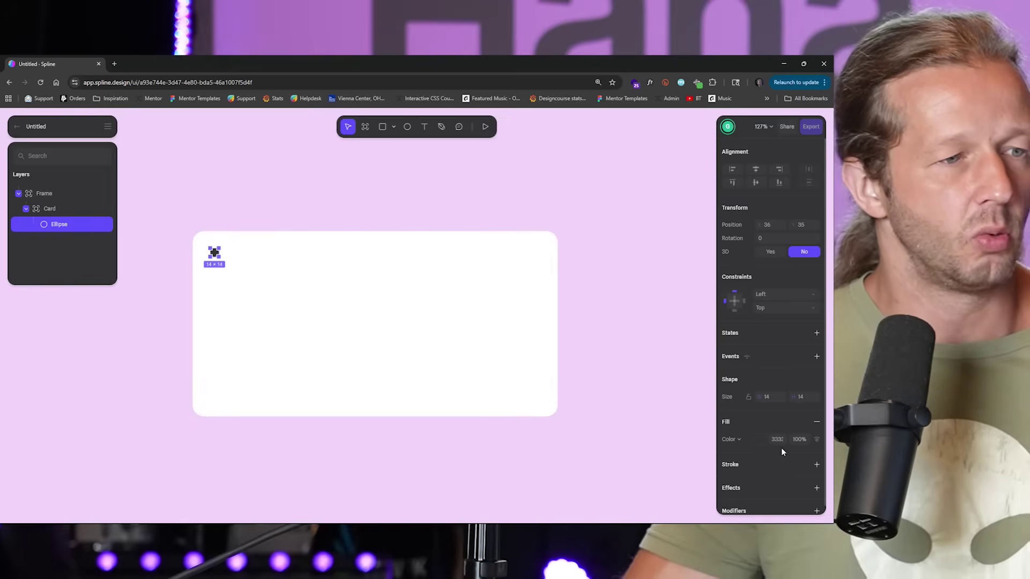
left_click(759, 440)
left_click(774, 392)
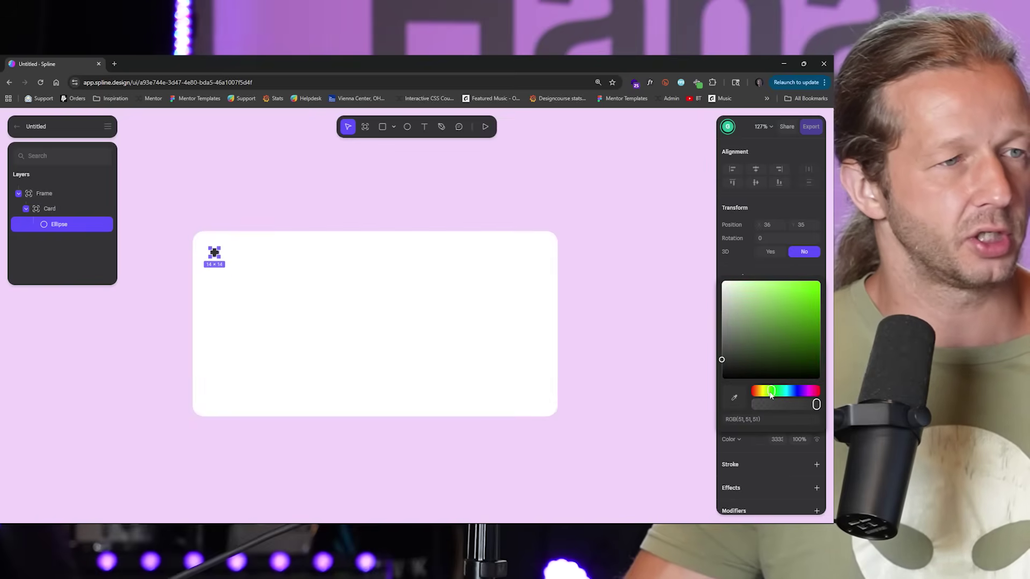
left_click_drag(785, 299, 814, 311)
left_click(406, 209)
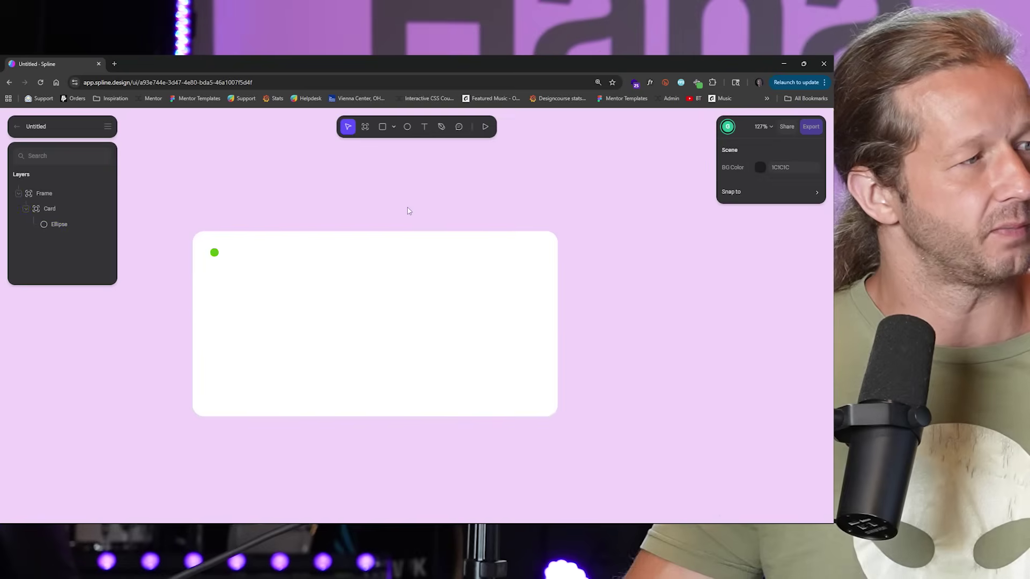
left_click(214, 253)
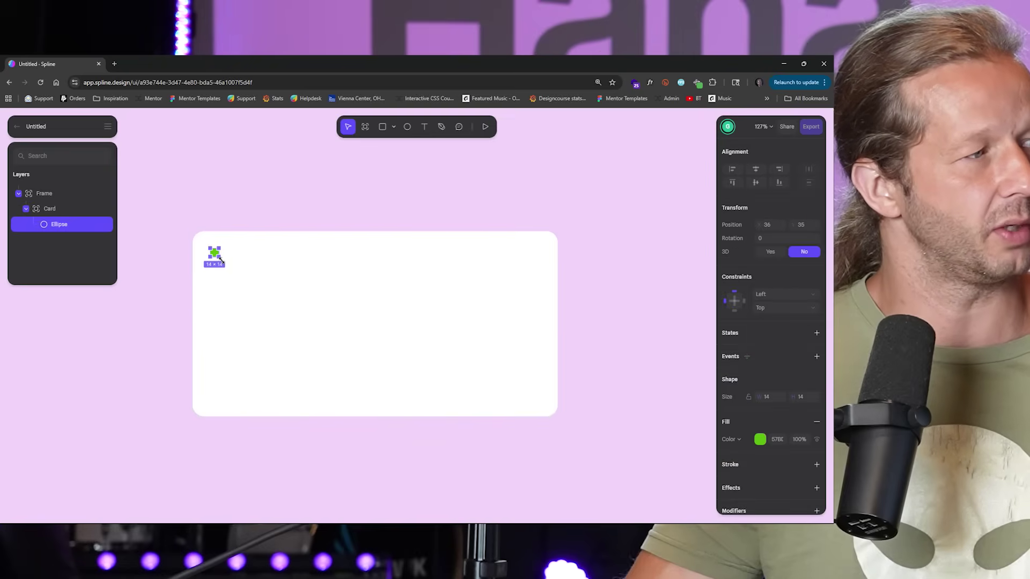
left_click(214, 200)
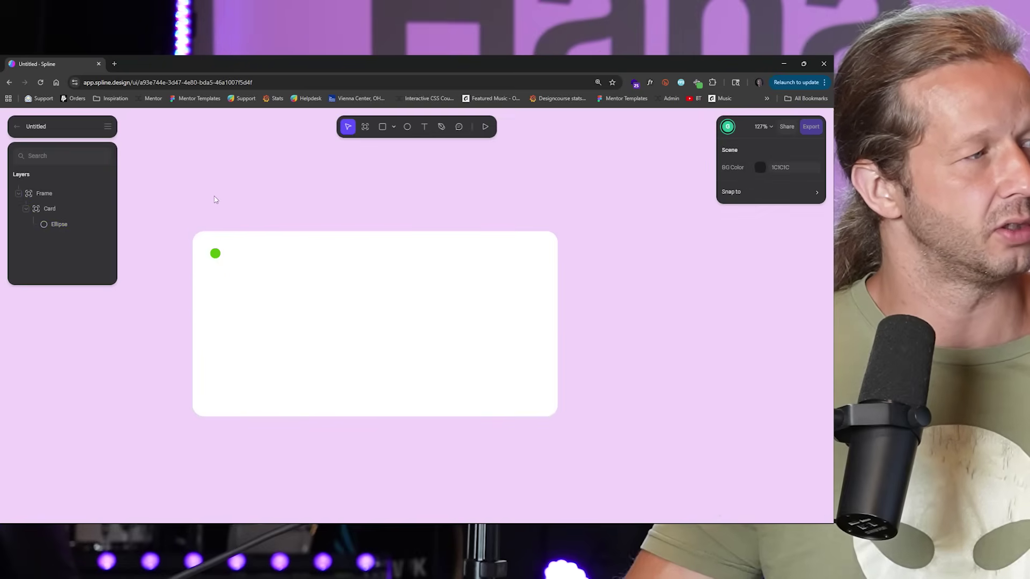
Add a text object reading STATUS beside the green circle in the Card
left_click(227, 259)
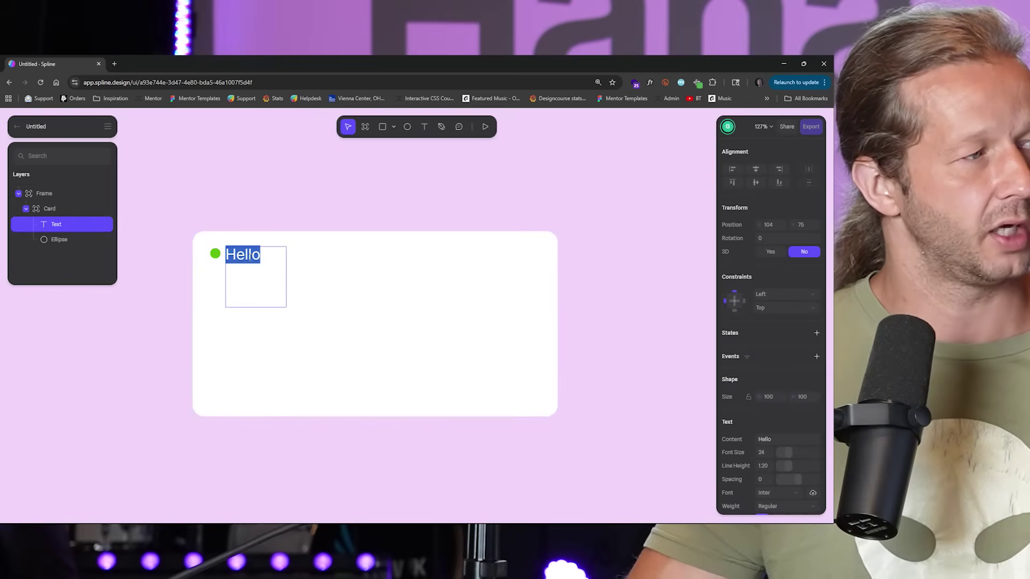
type("STATUS")
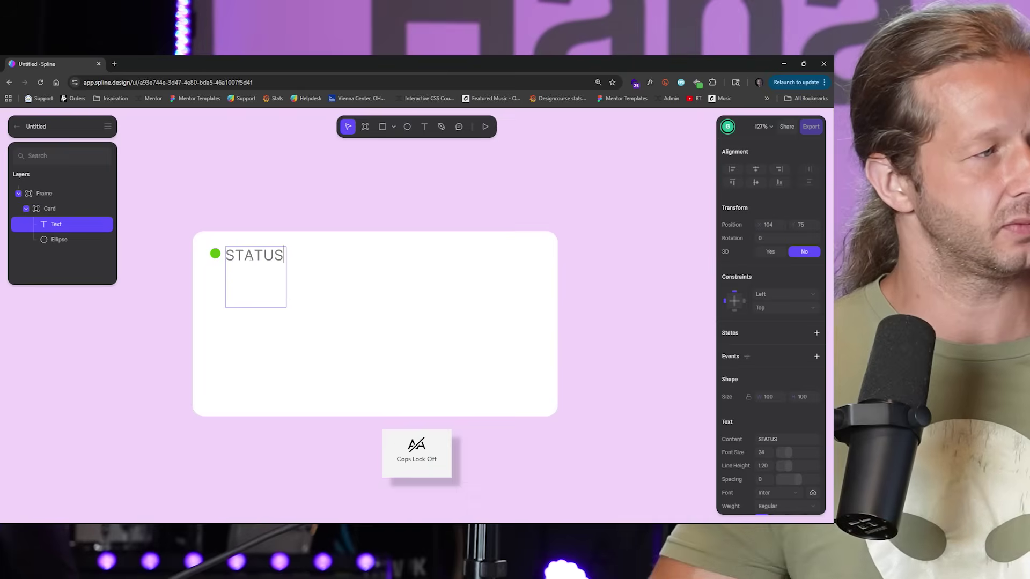
key("Escape")
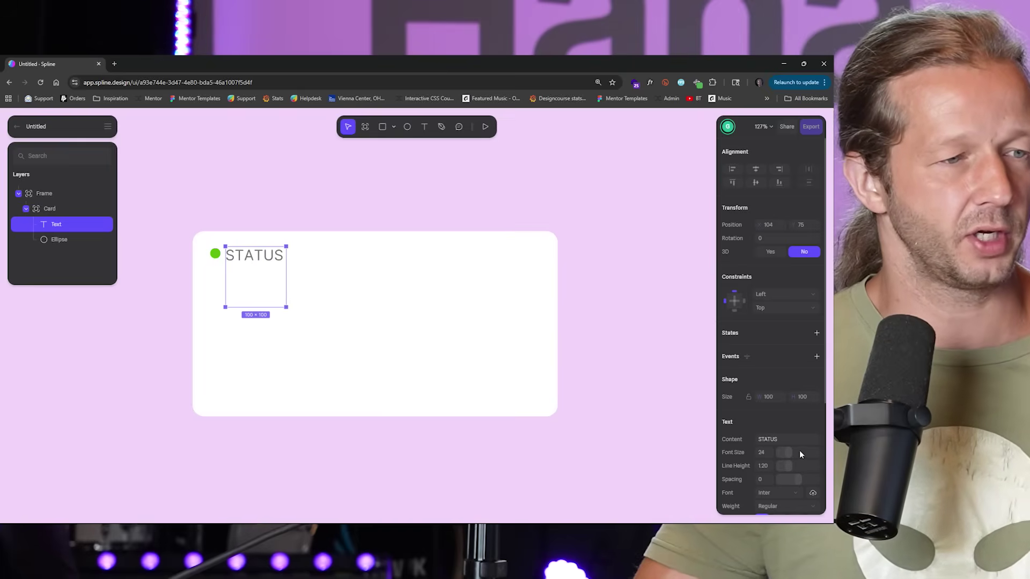
Set the STATUS text's font to Bebas Neue and its fill color to black, RGB(0, 0, 0)
scroll(800, 452, "down", 3)
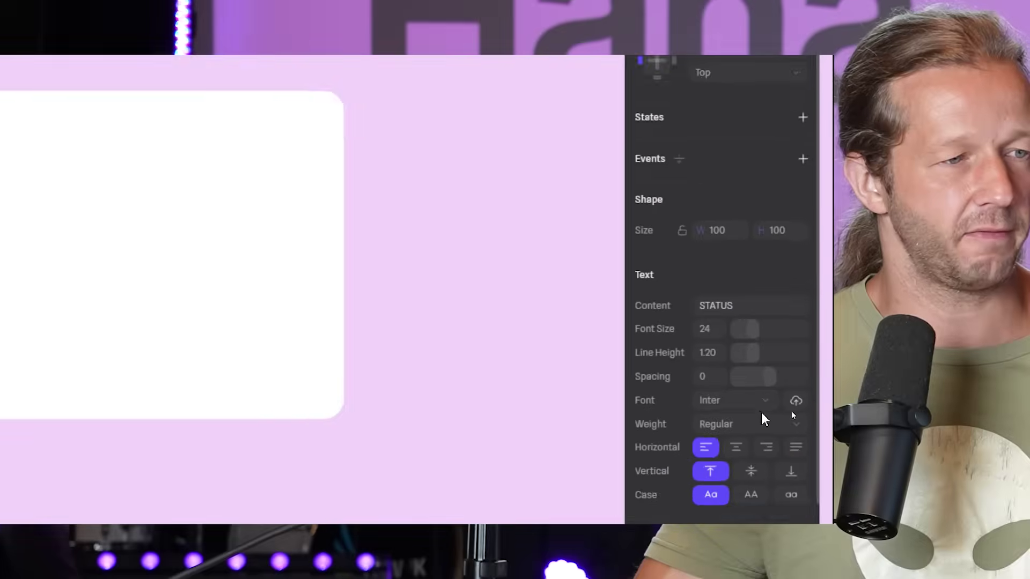
left_click(786, 408)
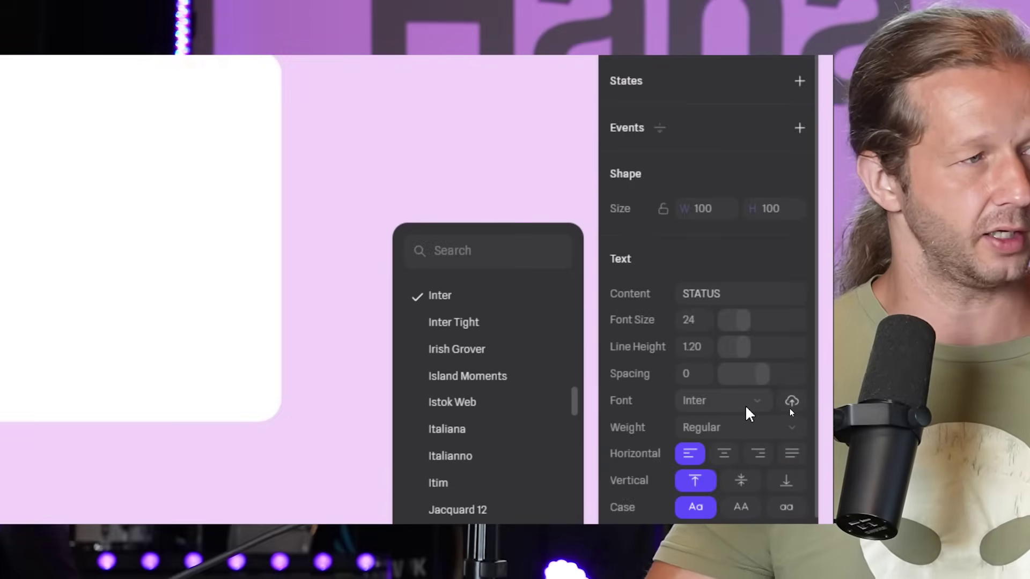
type("beb")
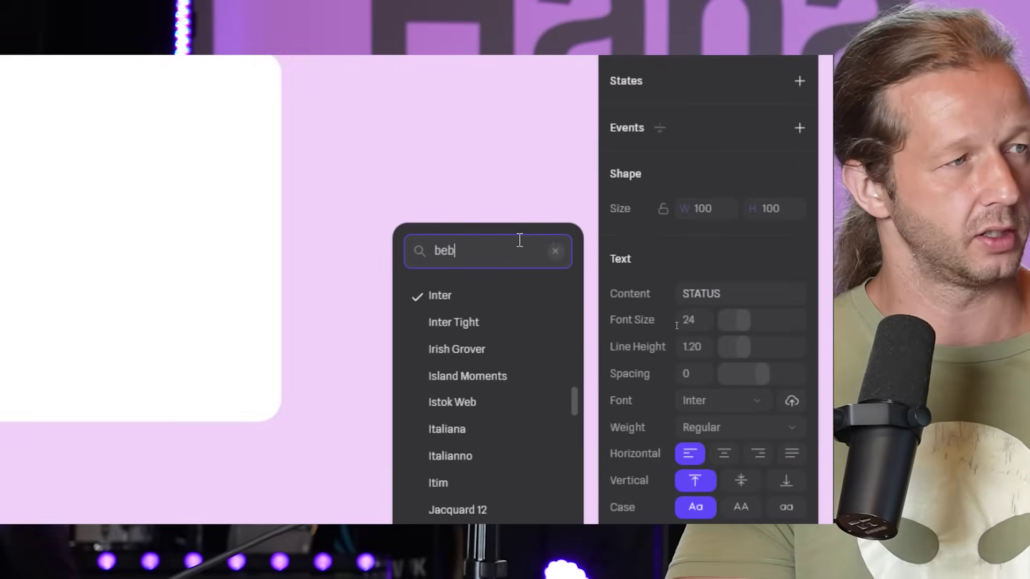
type("as")
left_click(489, 297)
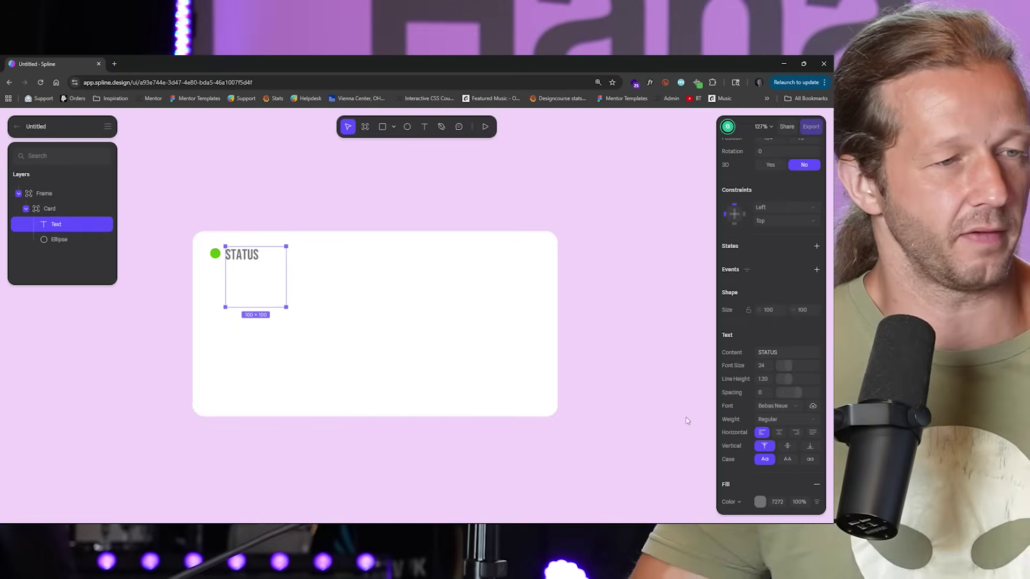
left_click(761, 502)
left_click(722, 441)
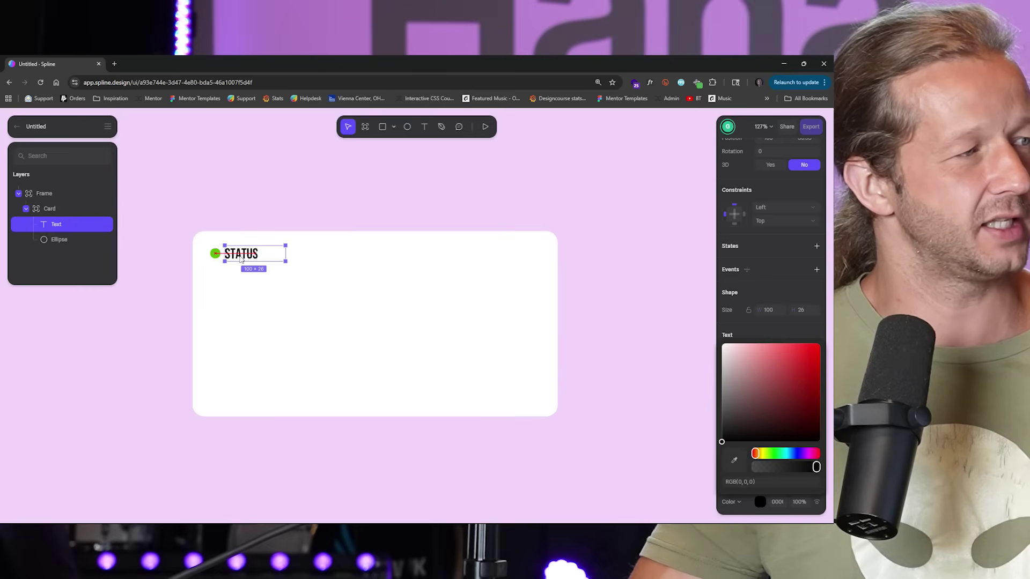
Move the STATUS text slightly closer to the green circle and shrink its box to about 58 × 23
scroll(215, 257, "up", 10, "ctrl")
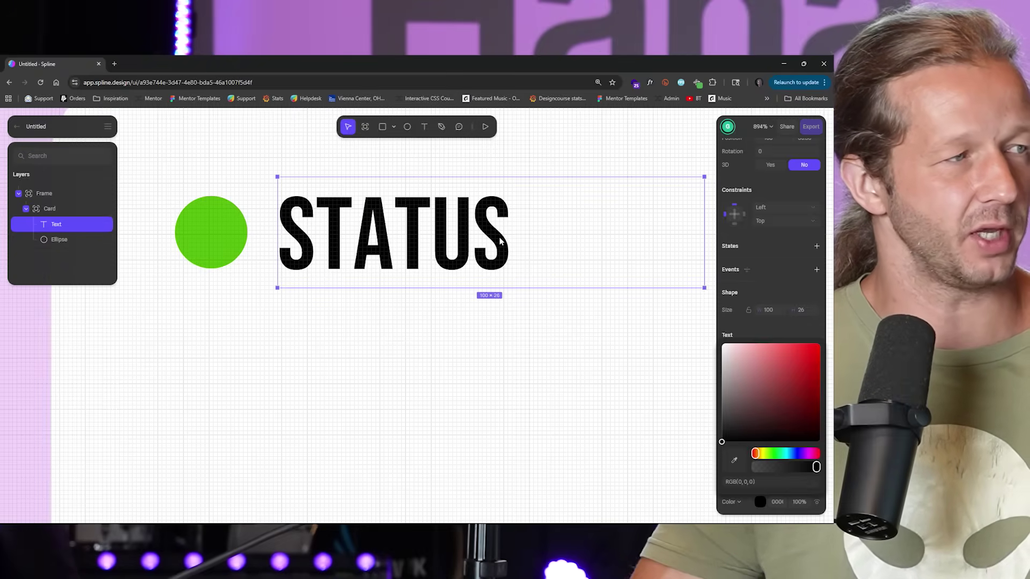
left_click_drag(485, 240, 480, 241)
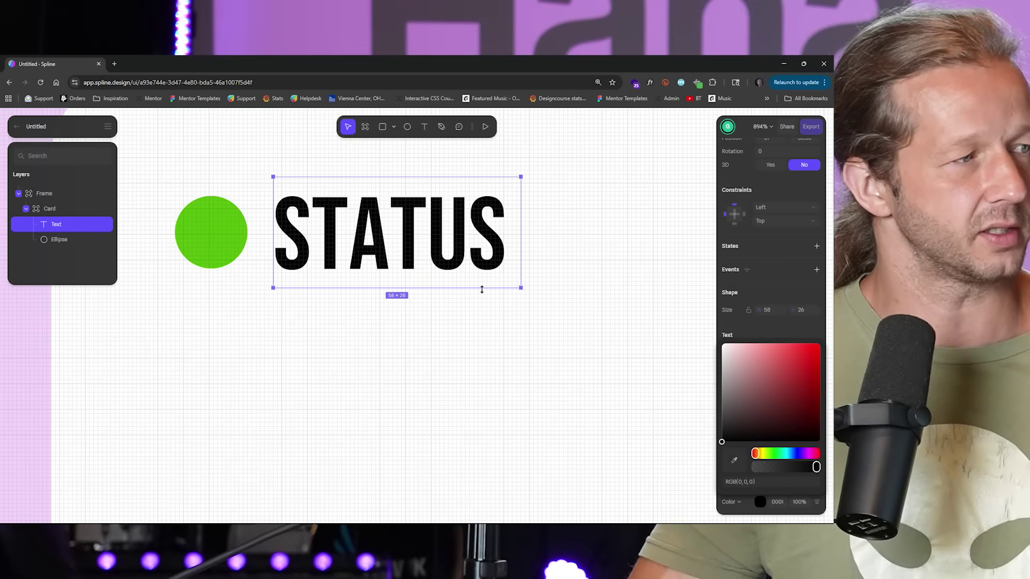
left_click_drag(482, 290, 482, 279)
scroll(346, 255, "down", 10, "ctrl")
scroll(345, 255, "up", 3, "ctrl")
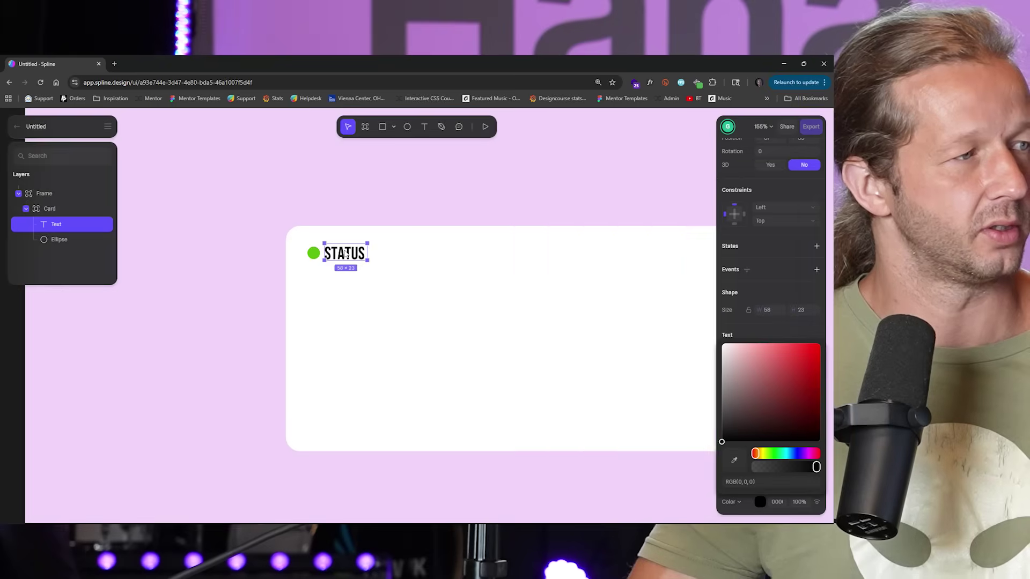
Nudge the STATUS text slightly away from the green circle, to about X 84, Y 35
left_click(416, 207)
middle_click_drag(416, 207, 315, 200)
left_click(244, 244)
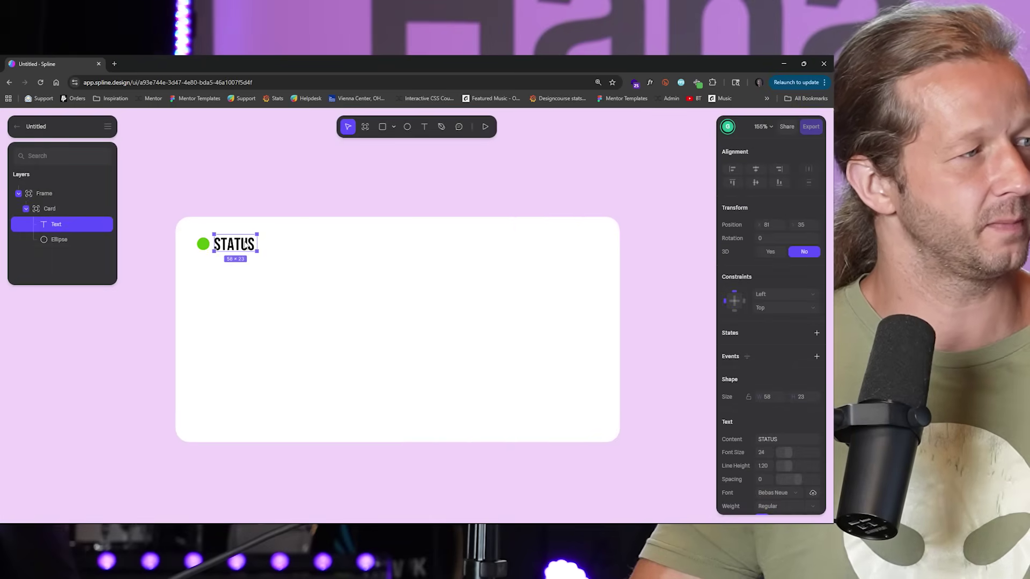
left_click_drag(245, 244, 247, 244)
left_click(275, 177)
Duplicate the STATUS text, placing the copy below it with its text box enlarged to about 529 × 138
left_click(246, 244)
left_click(245, 244)
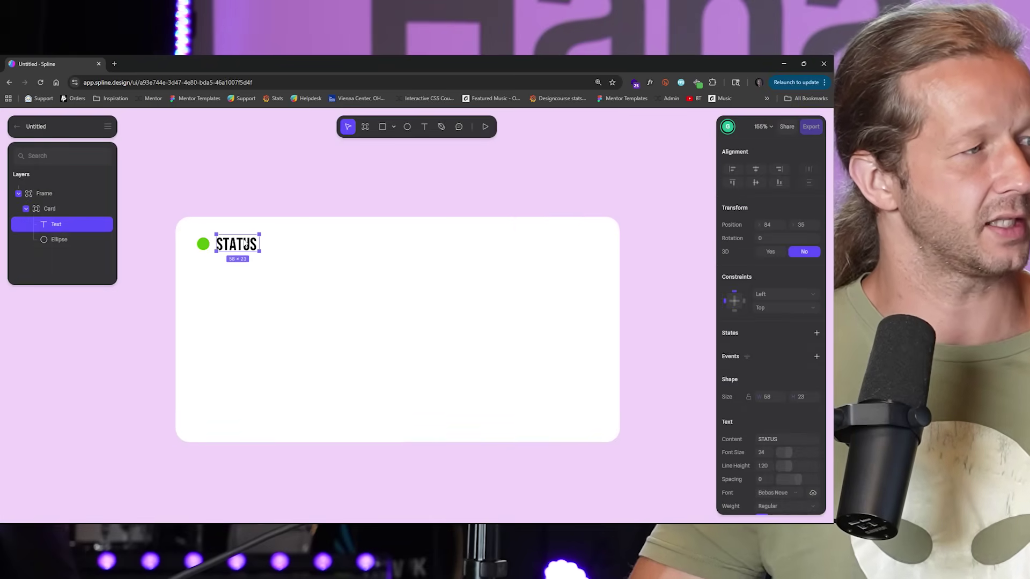
key("ctrl+d")
left_click_drag(246, 244, 591, 374)
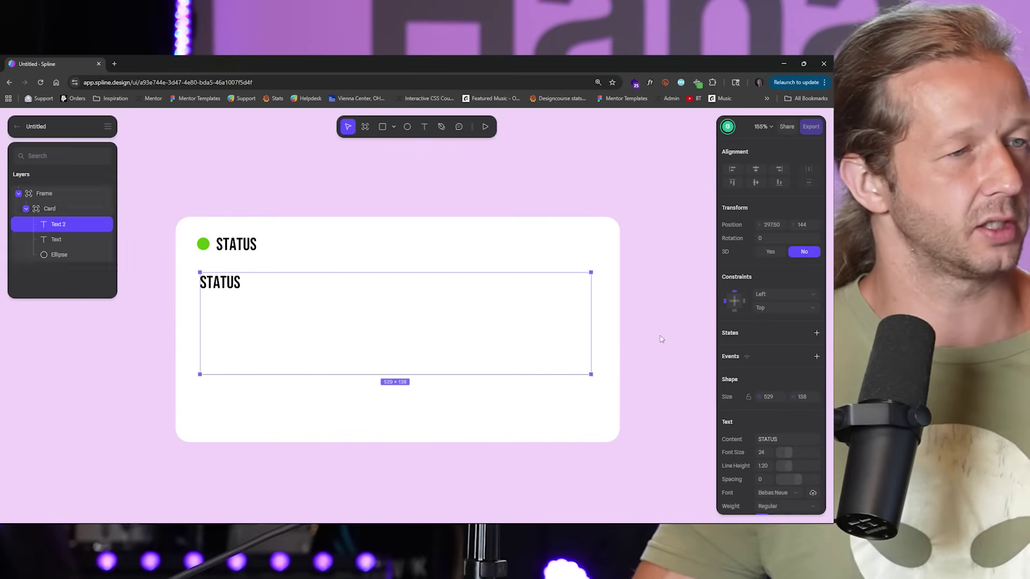
Change the wording of the duplicated text to YOUR TICKET
double_click(248, 285)
key("Caps_Lock")
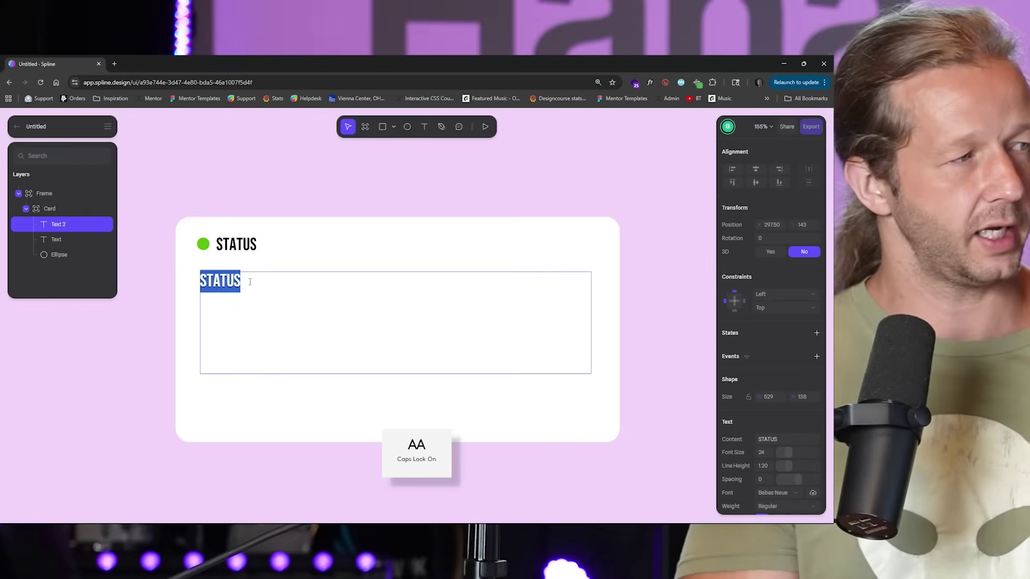
type("YOUR TICKET")
key("Caps_Lock")
key("Escape")
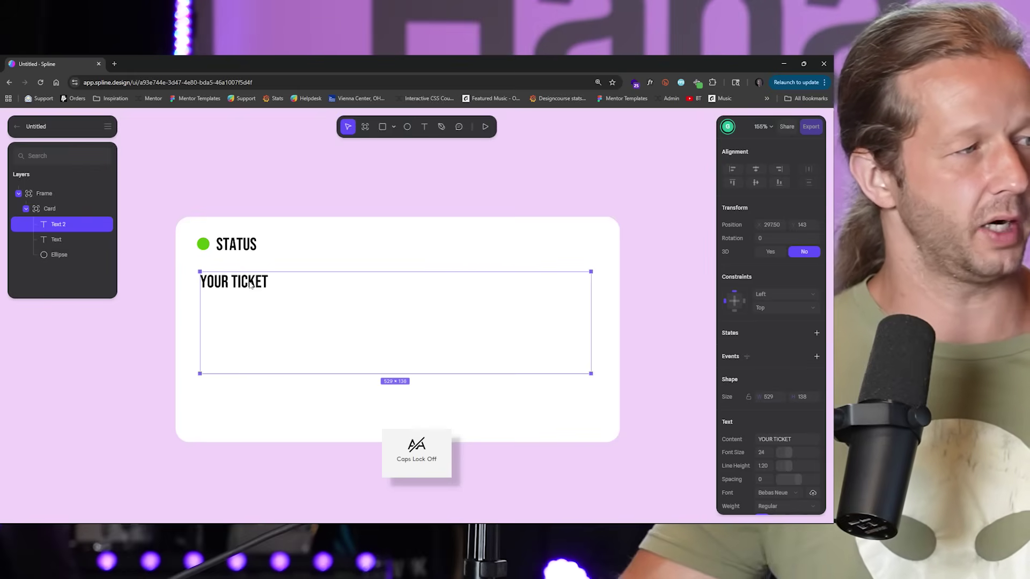
Try font sizes of 300, 200, 100 and 150 on the YOUR TICKET text
left_click(764, 452)
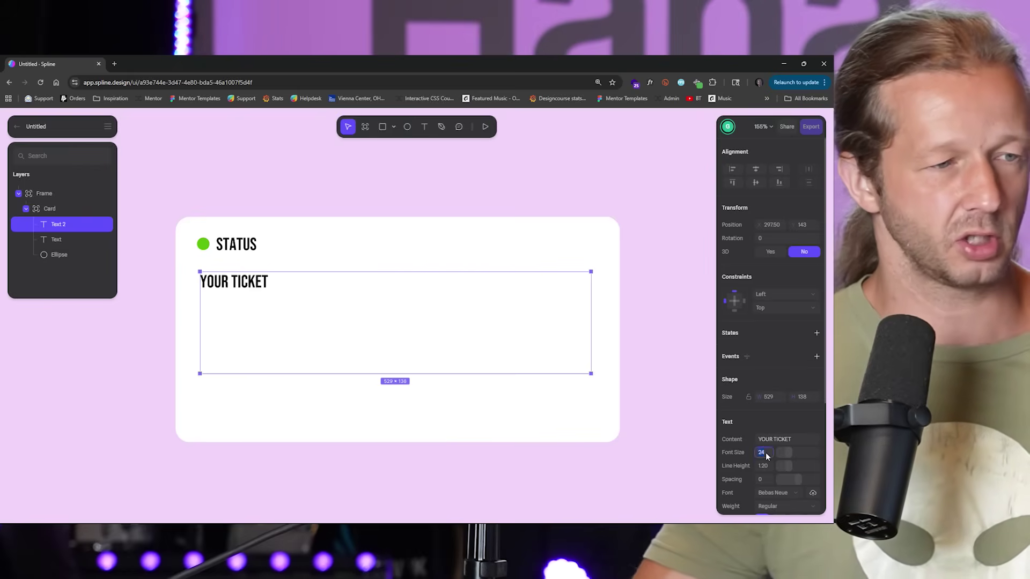
type("300")
key("Return")
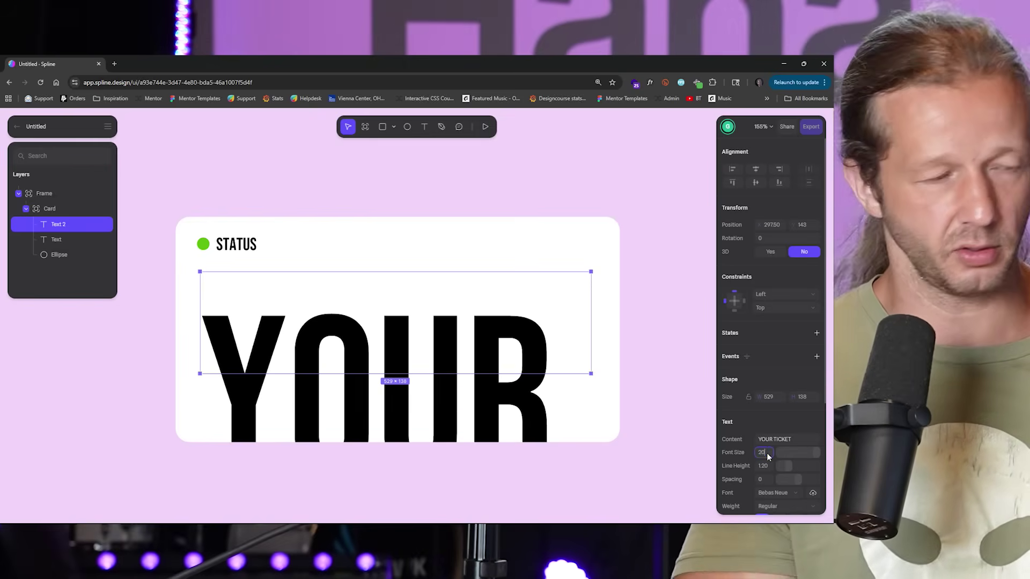
type("200")
key("Return")
type("100")
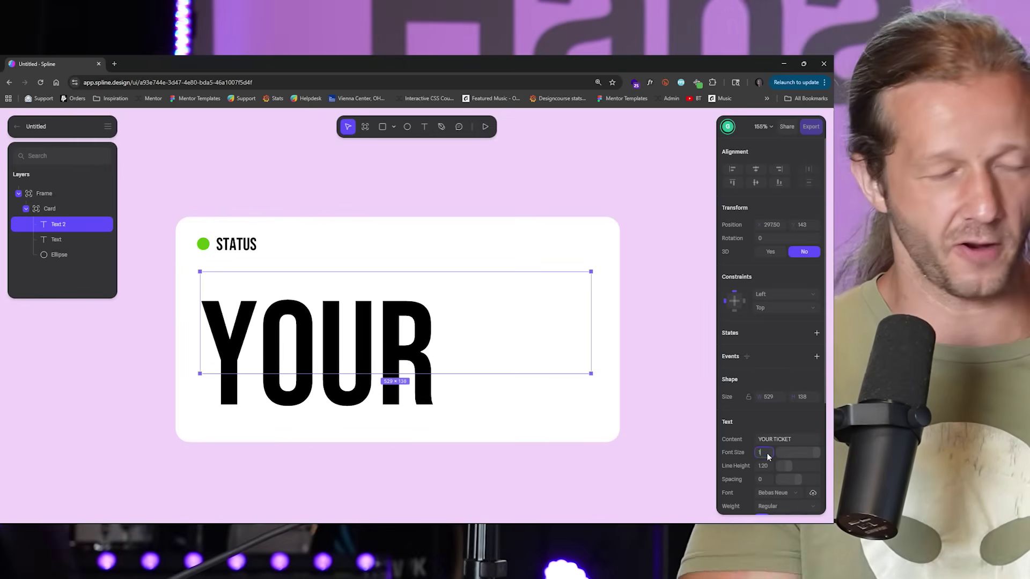
key("Return")
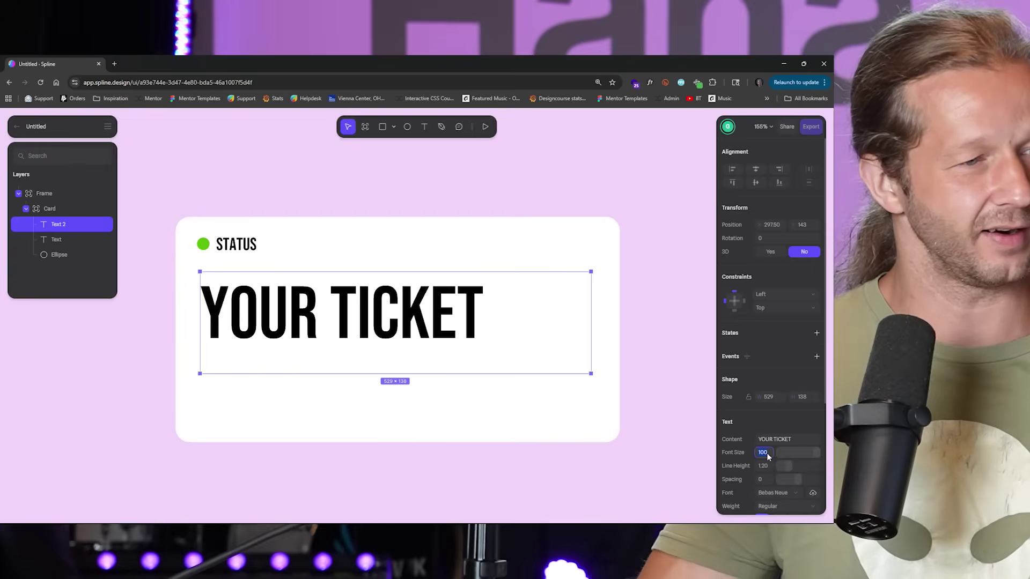
type("150")
key("Return")
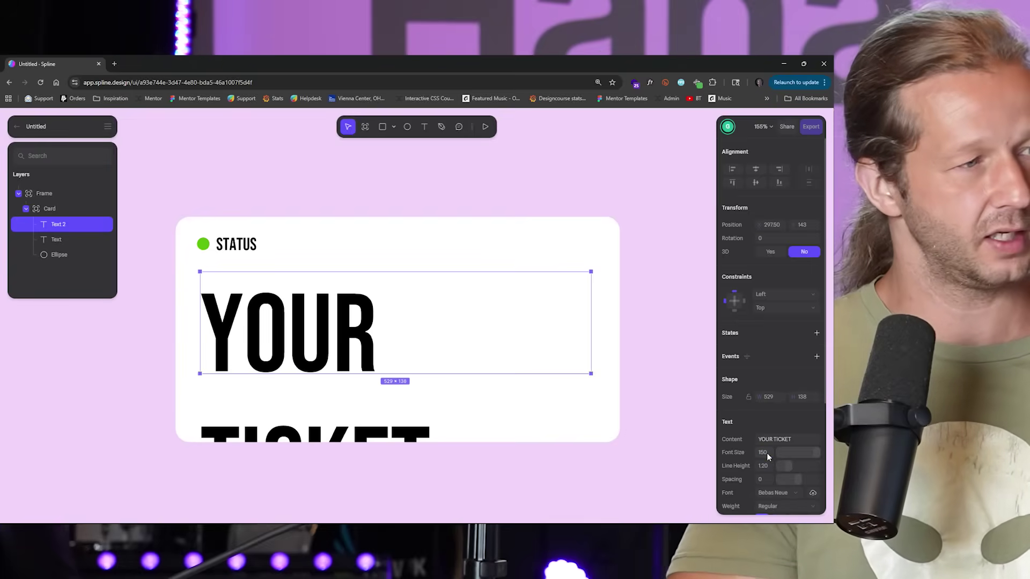
Set the YOUR TICKET text's font size to 125
double_click(762, 453)
type("12")
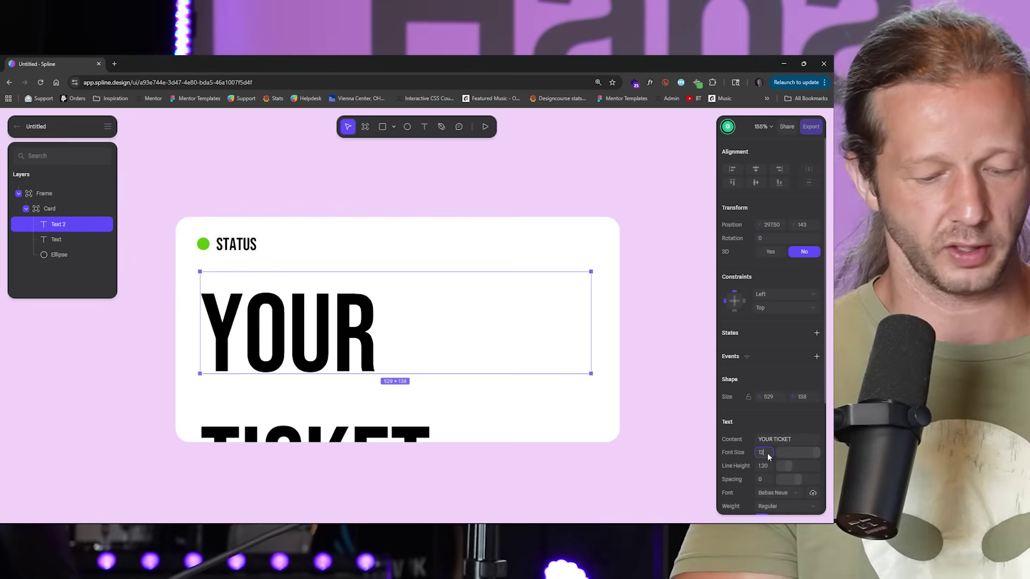
type("5")
key("Return")
Duplicate the YOUR TICKET heading, set the copy's font size to 42 and place it just below the heading
left_click_drag(402, 337, 365, 394)
key("ctrl+d")
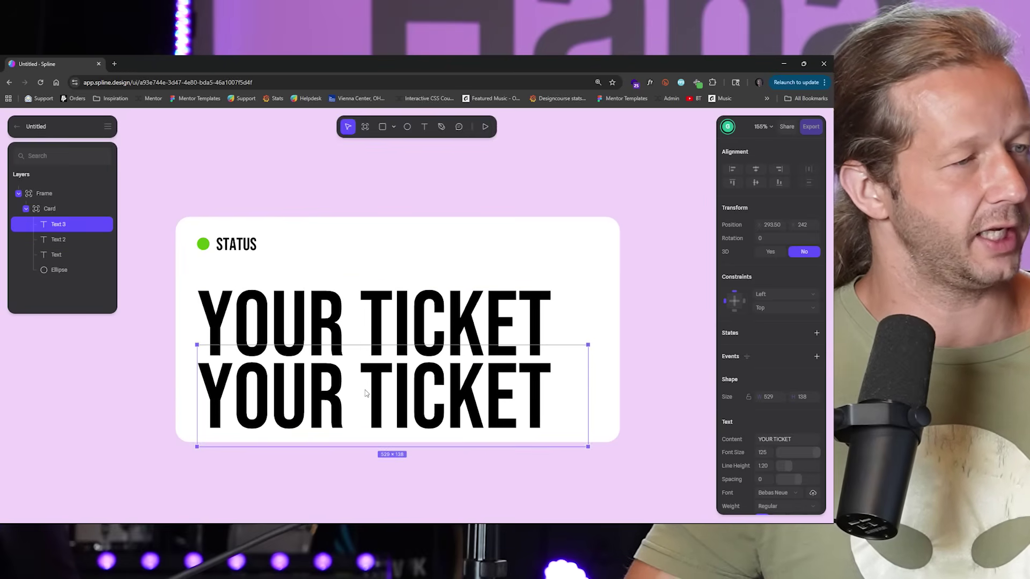
left_click(767, 454)
type("30")
key("Return")
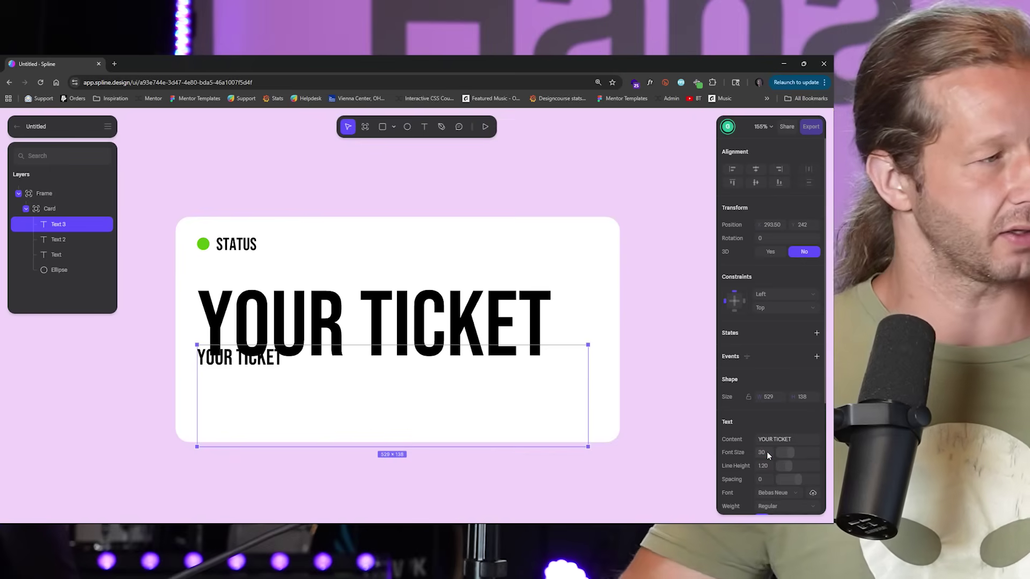
left_click_drag(791, 456, 796, 455)
left_click_drag(286, 371, 287, 390)
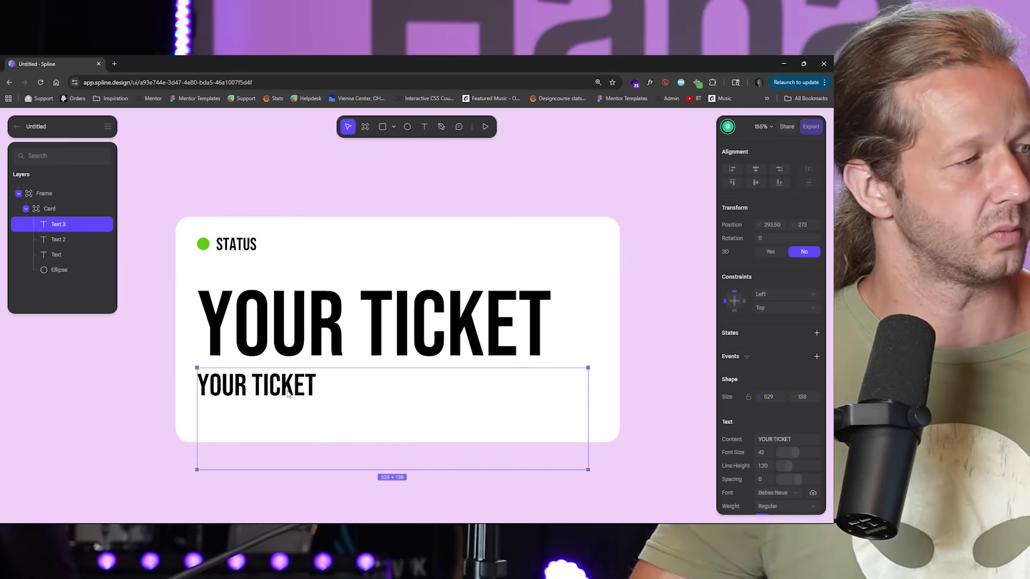
Change the smaller copy's wording to CLAIM TICKET NOW and shrink its text box to about 248 × 49
double_click(288, 390)
type("CLAI")
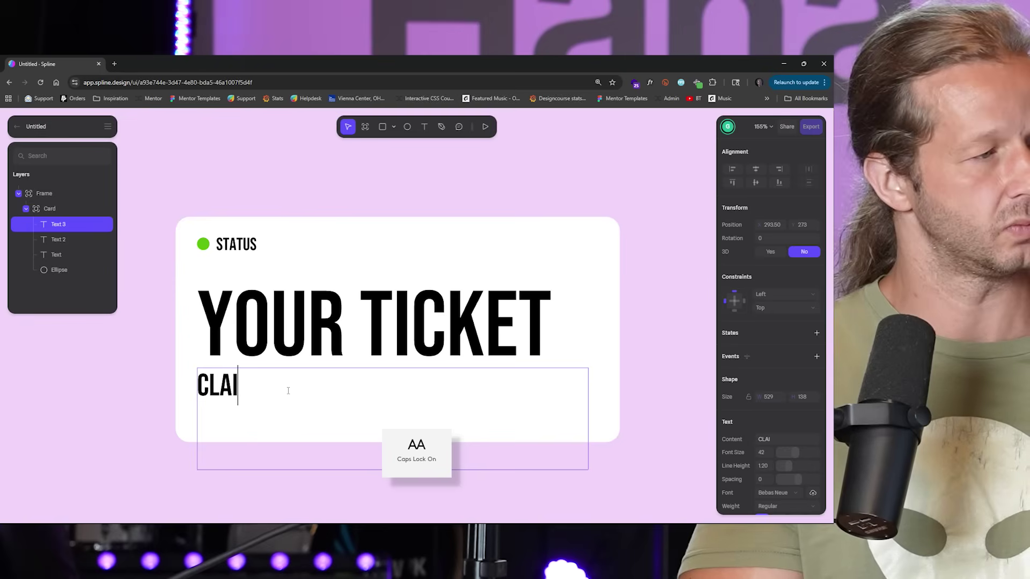
type("M TICKET NOW")
key("Caps_Lock")
key("Escape")
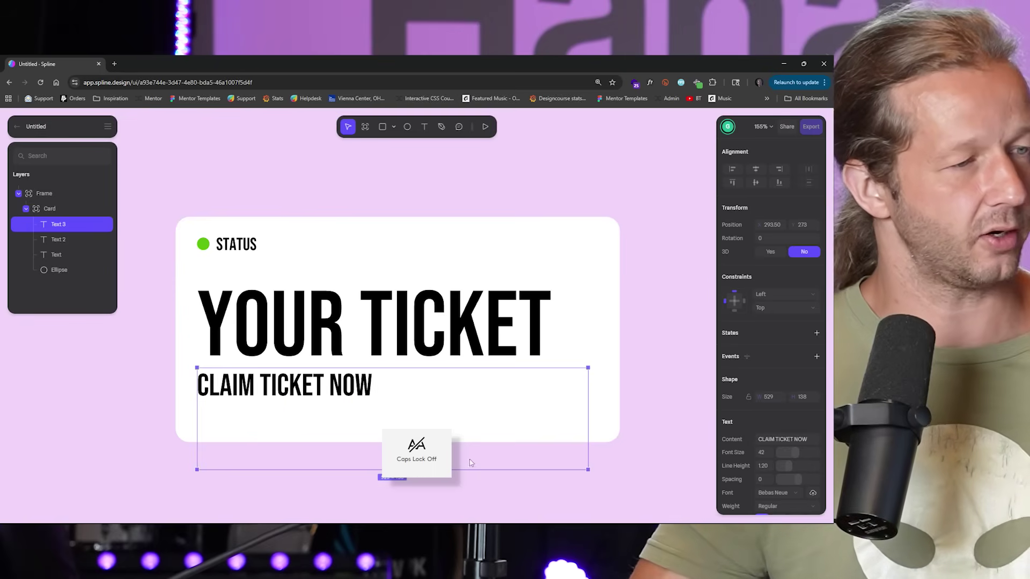
left_click_drag(590, 470, 380, 405)
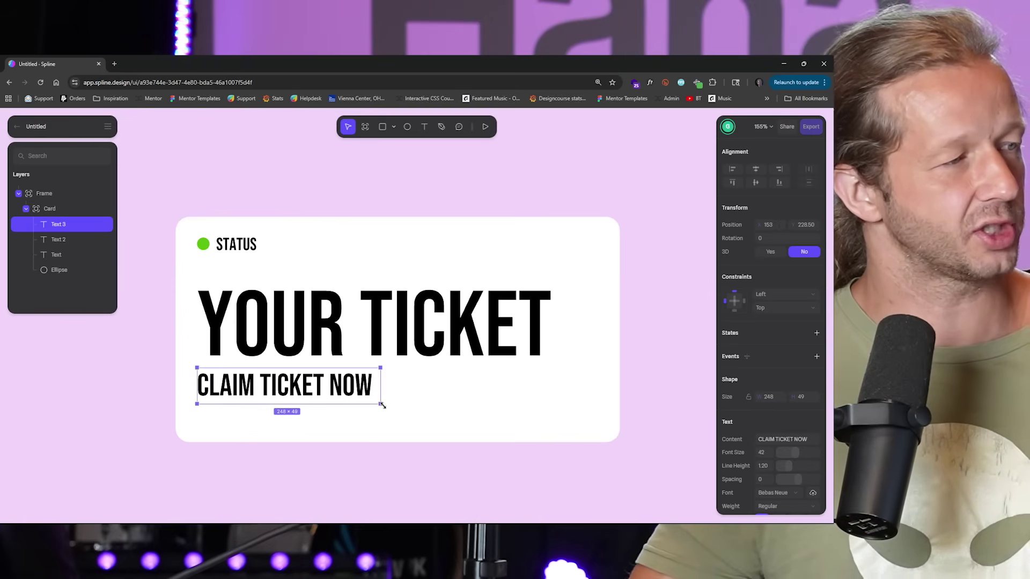
Move the CLAIM TICKET NOW text slightly inward from the Card's edge and a little closer to the heading
left_click(114, 341)
left_click(287, 390)
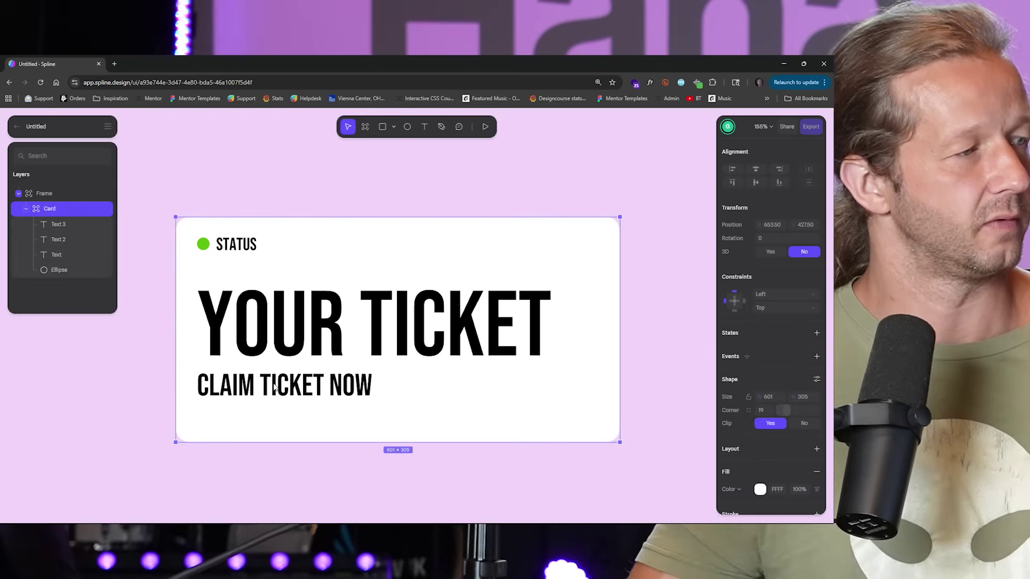
left_click(287, 390)
mouse_move(309, 382)
left_mouse_down()
mouse_move(331, 386)
mouse_move(321, 379)
left_mouse_up()
left_click(70, 374)
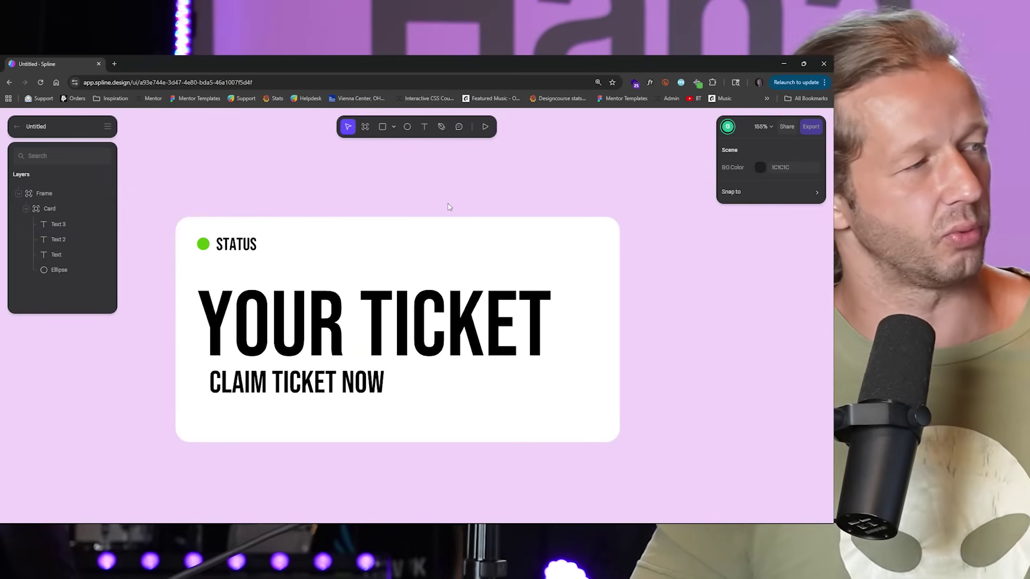
Shorten the Card from its lower edge to about 281 high, keeping its width of 601
key("shift+1")
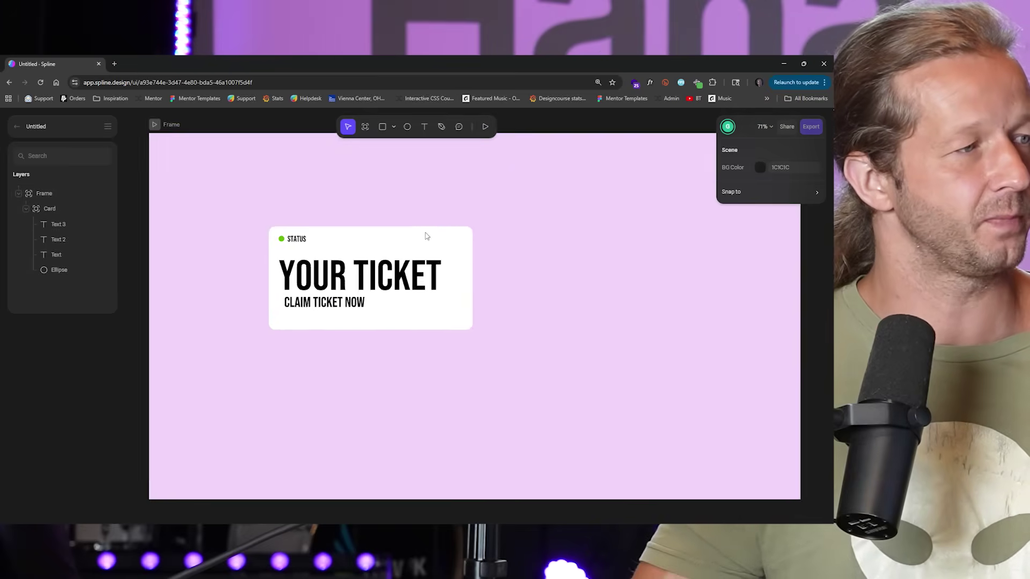
left_click(349, 354)
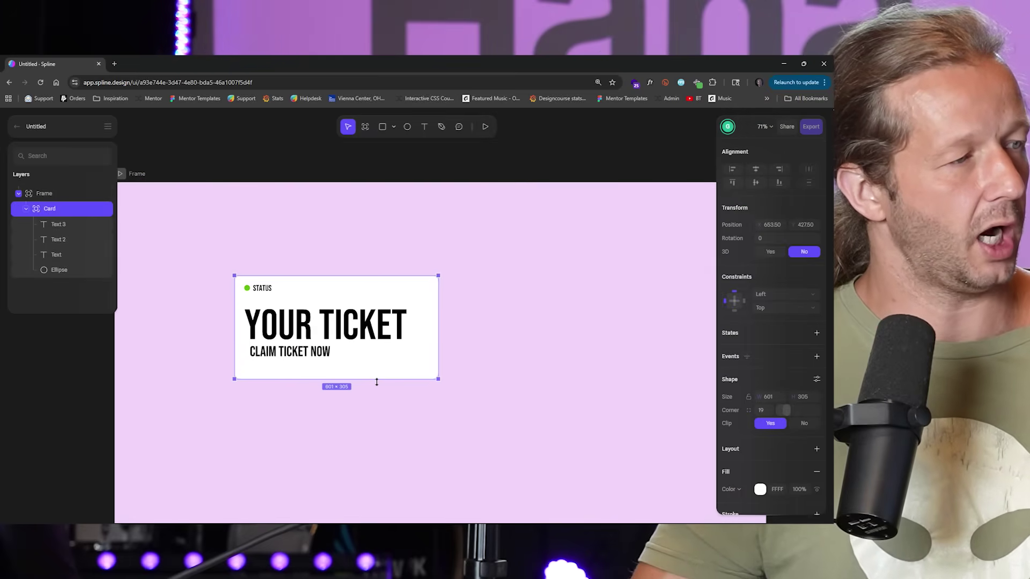
left_click_drag(376, 382, 380, 378)
left_click(303, 227)
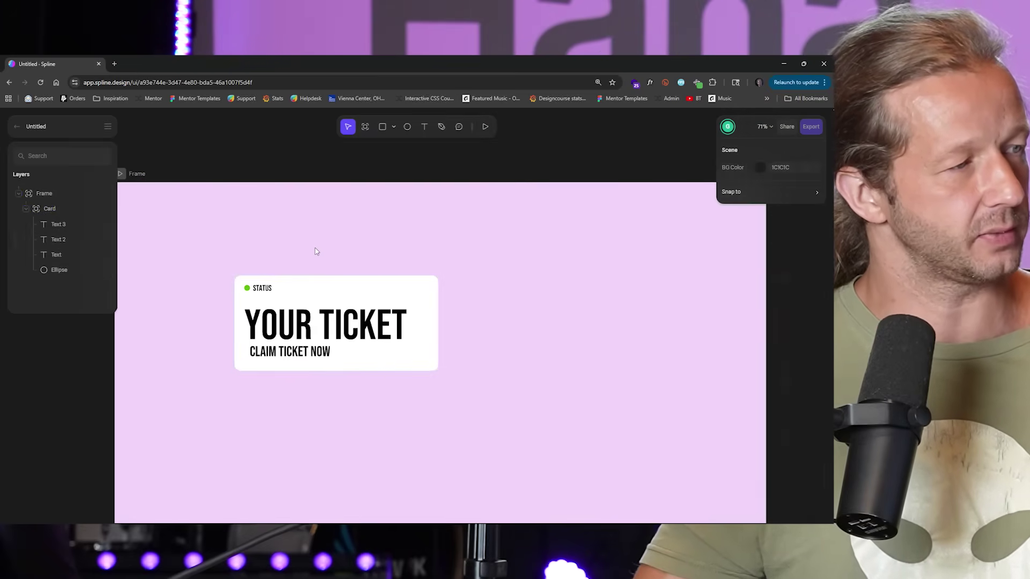
Move the Card near the pink frame's left edge, to about X 326.50, Y 514.50
left_click(324, 330)
left_click_drag(315, 330, 204, 364)
scroll(230, 364, "down", 10, "ctrl")
scroll(241, 376, "up", 5, "ctrl")
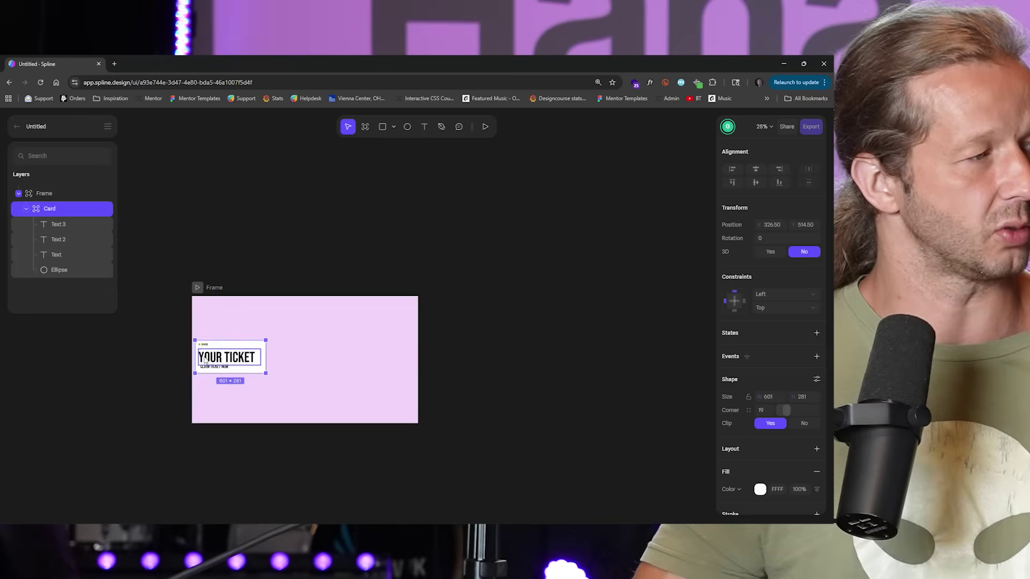
left_click(206, 244)
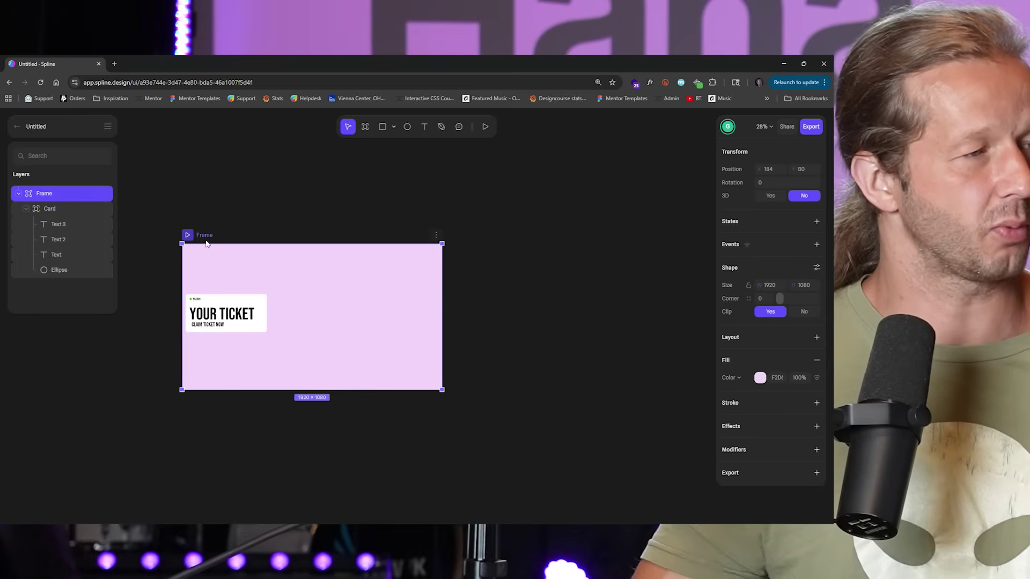
Widen the pink frame to about 3909 and place a duplicate of the ticket card beside the original
left_click_drag(446, 298, 712, 298)
left_click(220, 317)
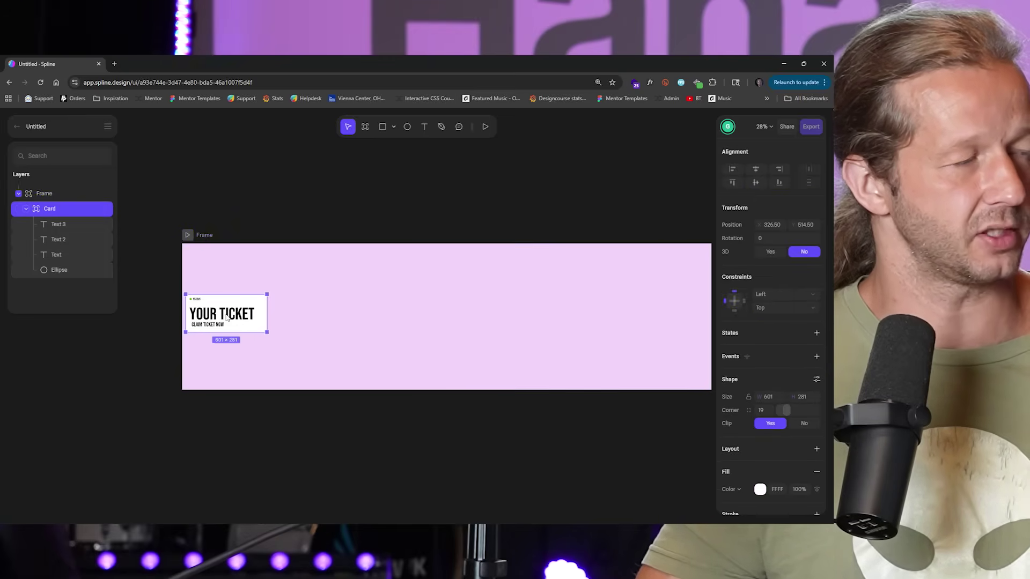
key("ctrl+d")
left_click_drag(217, 319, 304, 318)
Duplicate the pair of ticket cards twice, placing the copies side by side to make a row of six
left_click(220, 305, "shift")
key("ctrl+d")
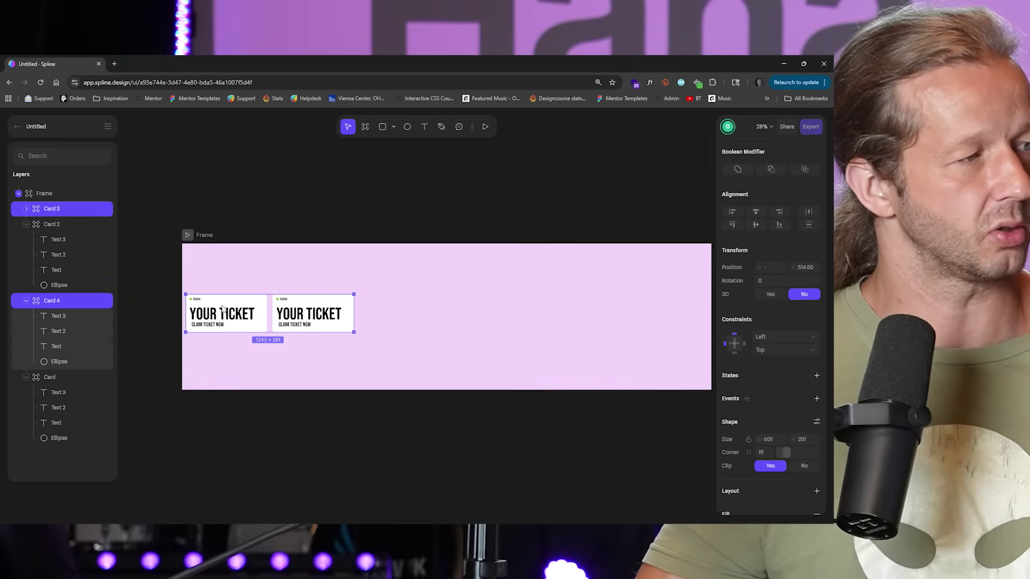
left_click_drag(221, 306, 398, 305)
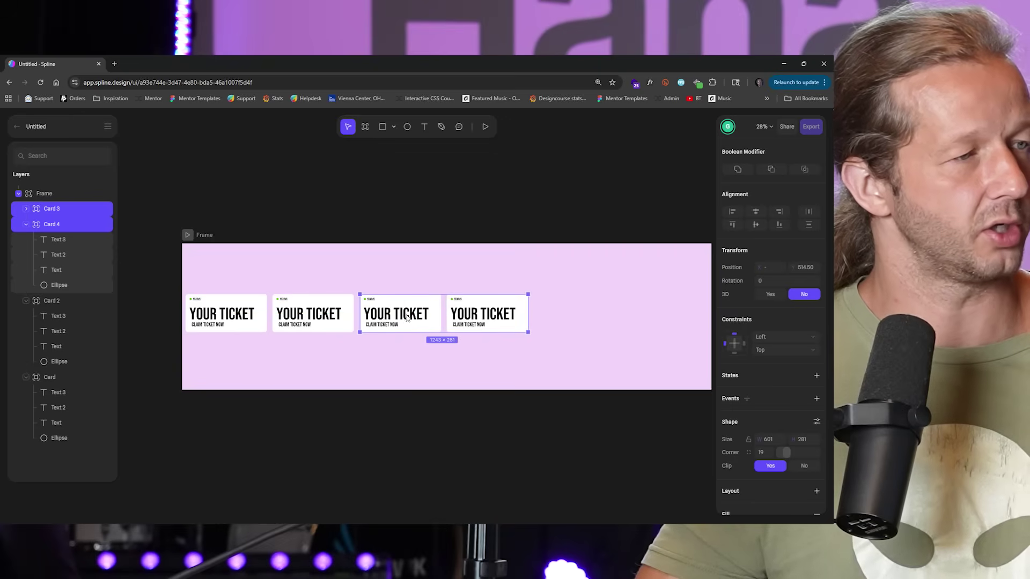
key("ctrl+d")
left_click_drag(408, 318, 567, 315)
left_click(554, 264)
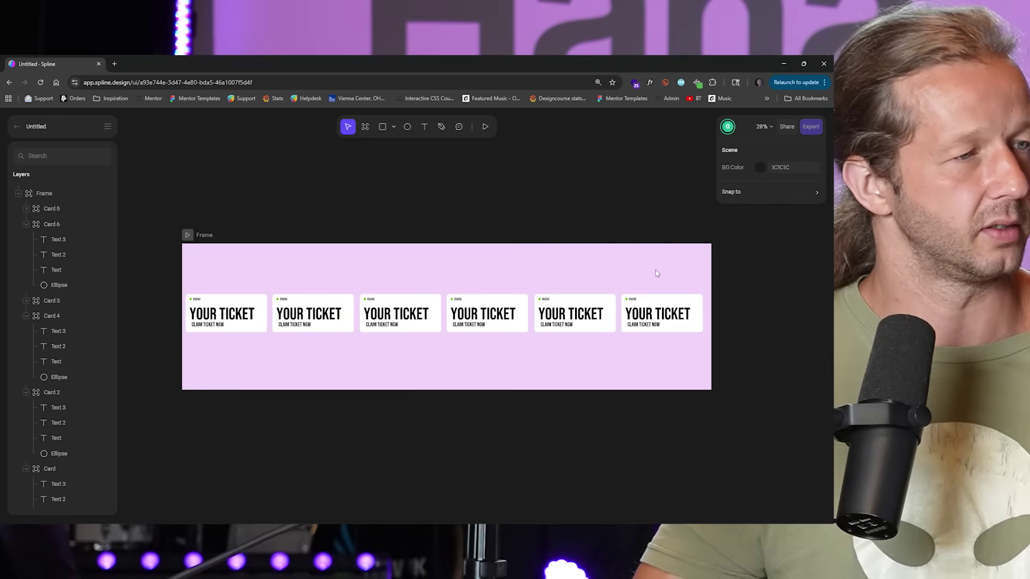
Nudge the last two cards slightly toward the others to even out the gaps in the row
left_click_drag(657, 273, 572, 280)
key("Left")
key("Left")
key("Left")
key("Left")
key("Left")
key("Left")
key("Left")
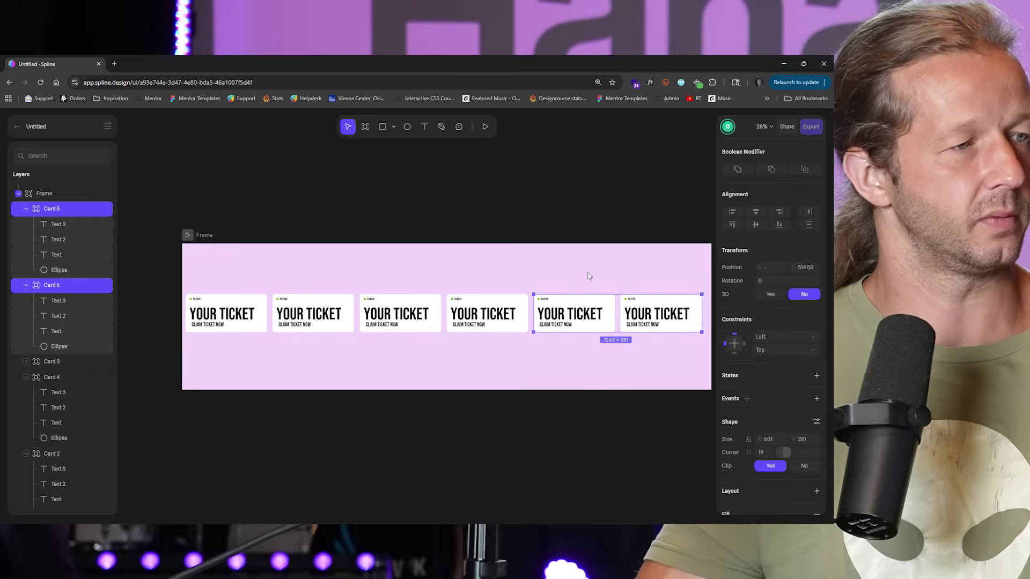
left_click(596, 274)
Resize the pink frame to about 4482 × 1050 and centre the row of six cards inside it
left_click_drag(672, 278, 240, 328)
left_click(243, 277)
left_click(202, 236)
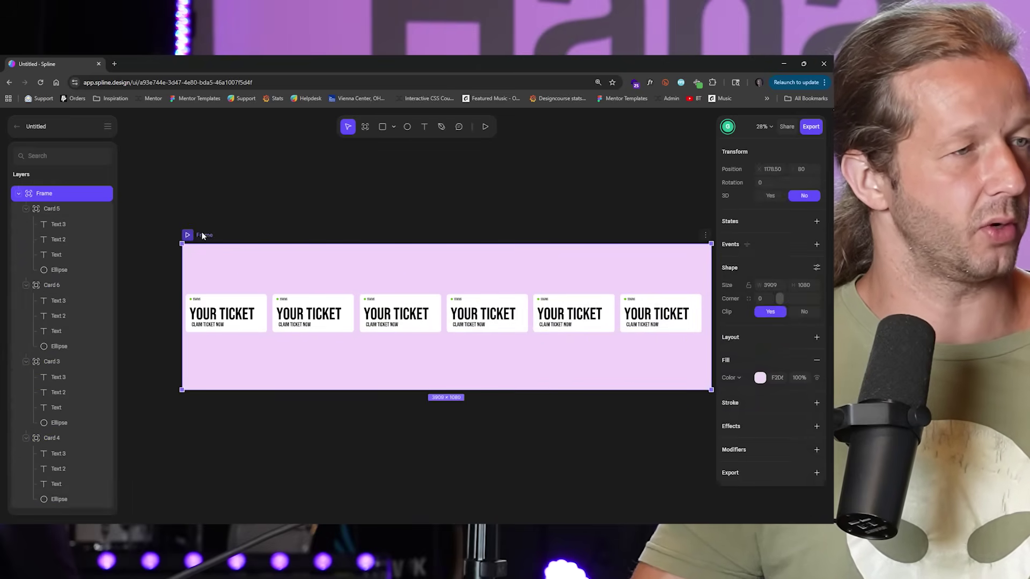
scroll(301, 270, "down", 5)
scroll(301, 269, "up", 3)
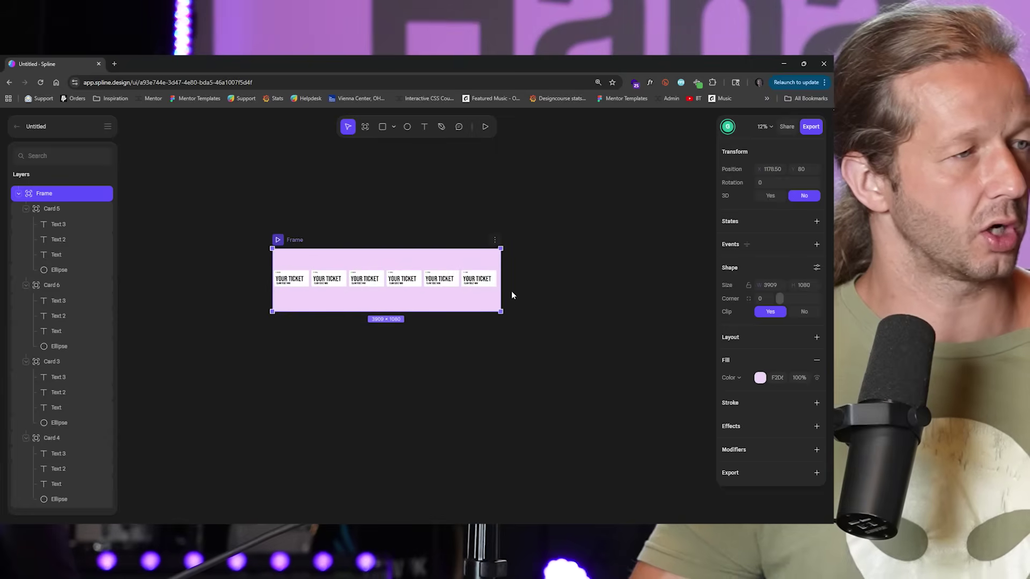
left_click_drag(504, 295, 537, 295)
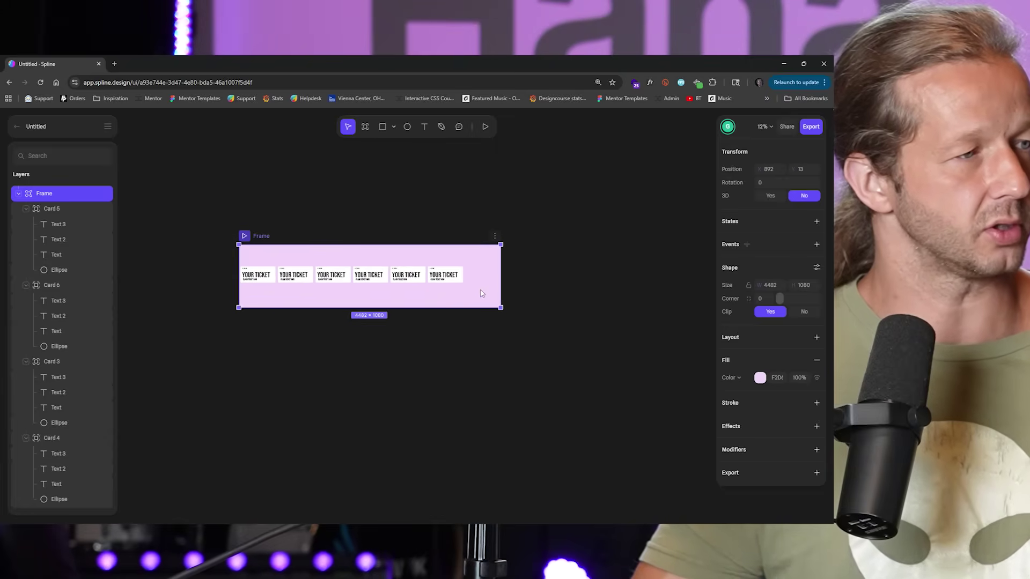
key("Escape")
scroll(445, 238, "up", 3)
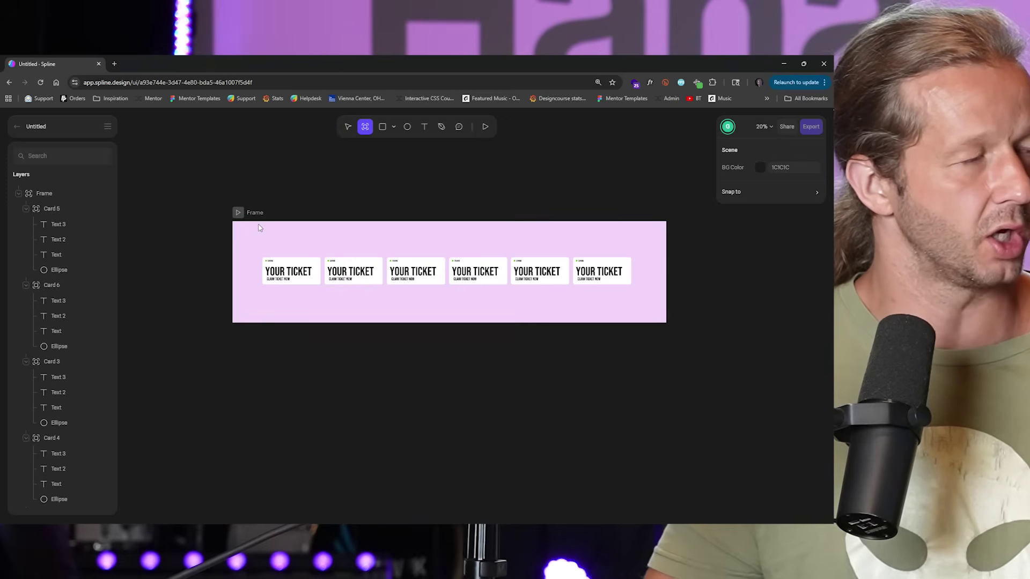
Draw a frame of about 3887 × 948 around all six cards and name it Card Container
left_click_drag(259, 226, 635, 319)
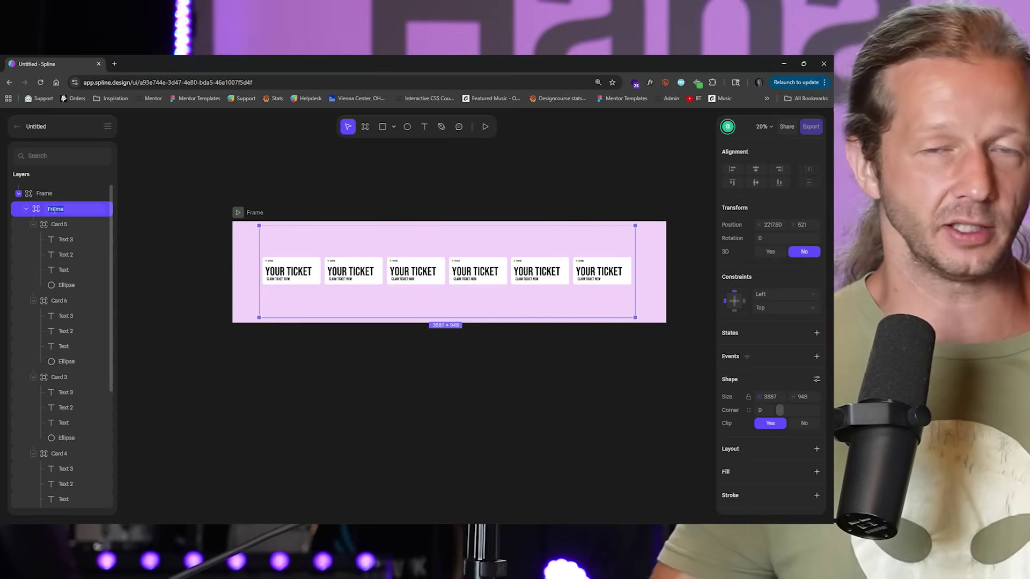
type("Card Co")
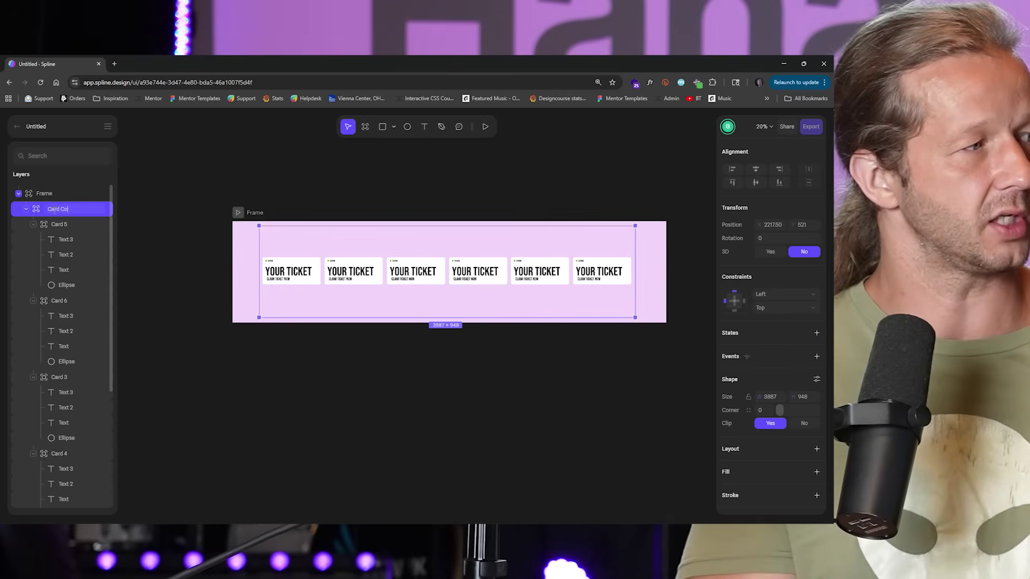
type("ntainer")
key("Return")
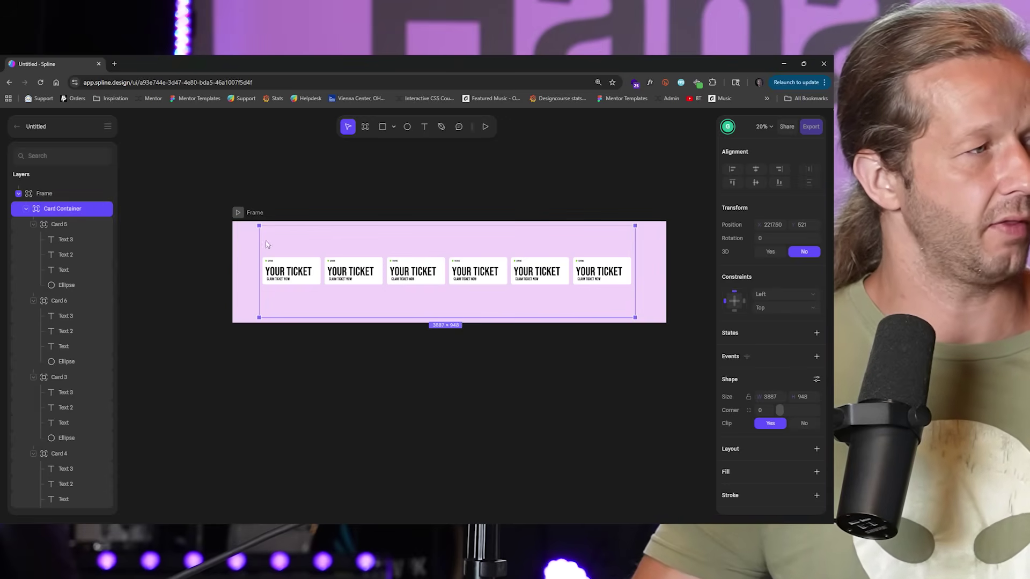
Add a 3D Projection effect to the Card Container
scroll(729, 407, "down", 1)
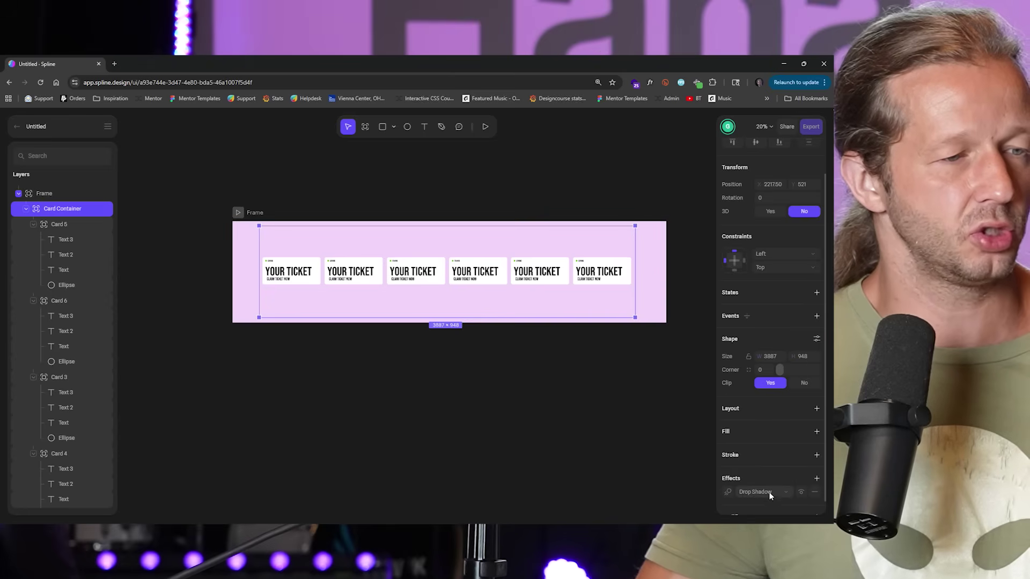
left_click(767, 492)
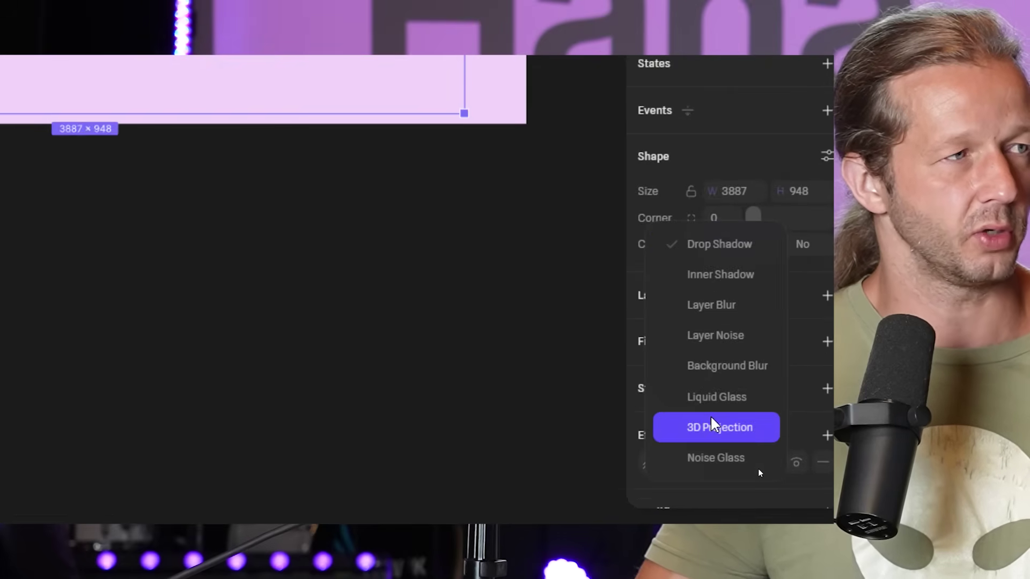
left_click(761, 473)
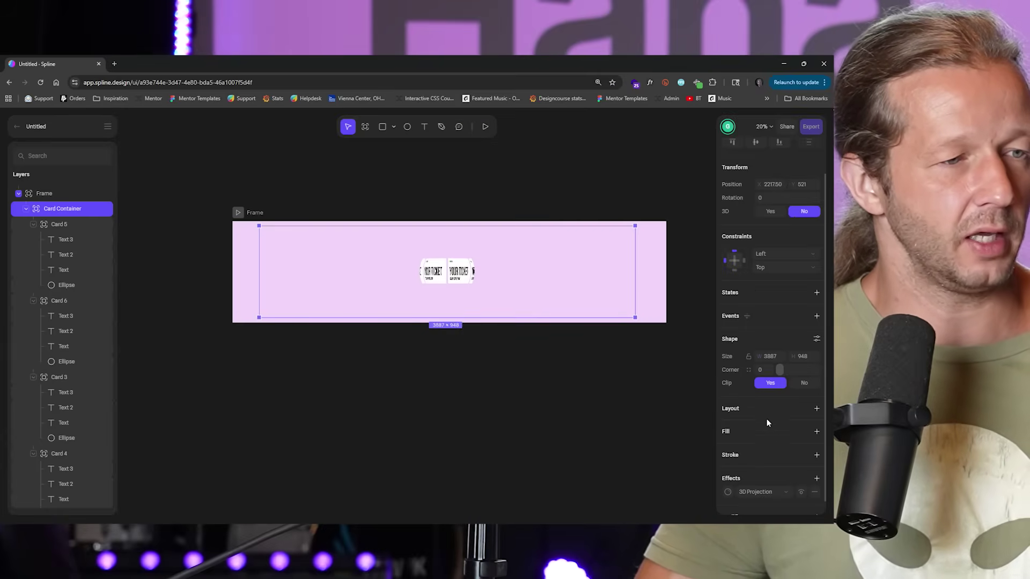
Make the projection a Cylinder with perspective 53 and X rotation 16
left_click(730, 491)
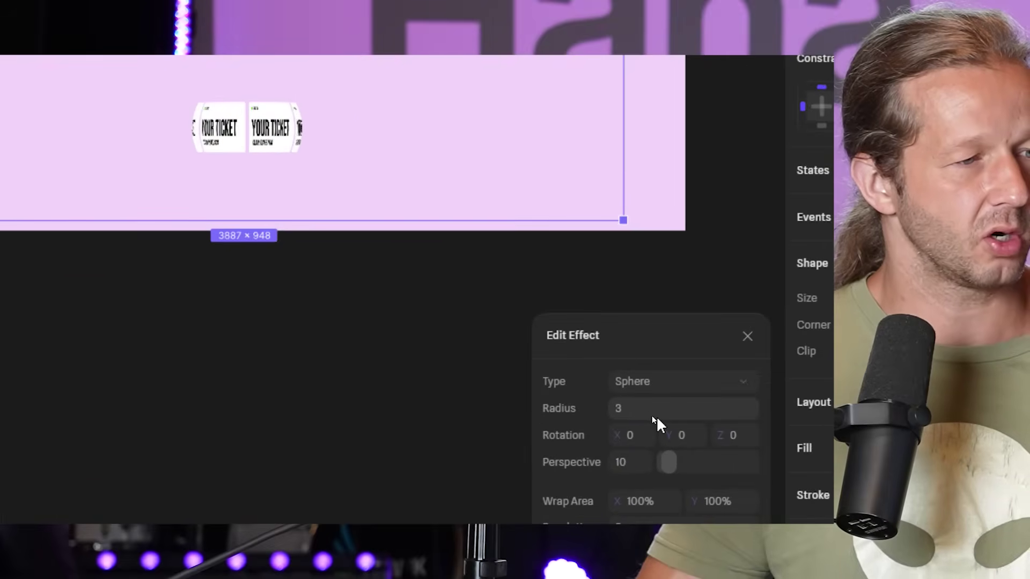
left_click_drag(668, 462, 670, 439)
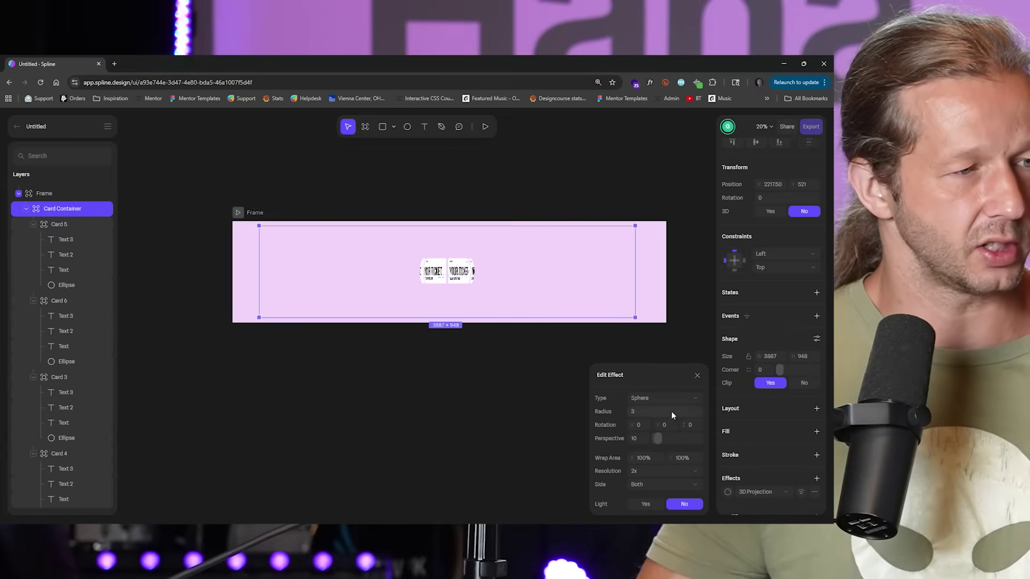
left_click(659, 413)
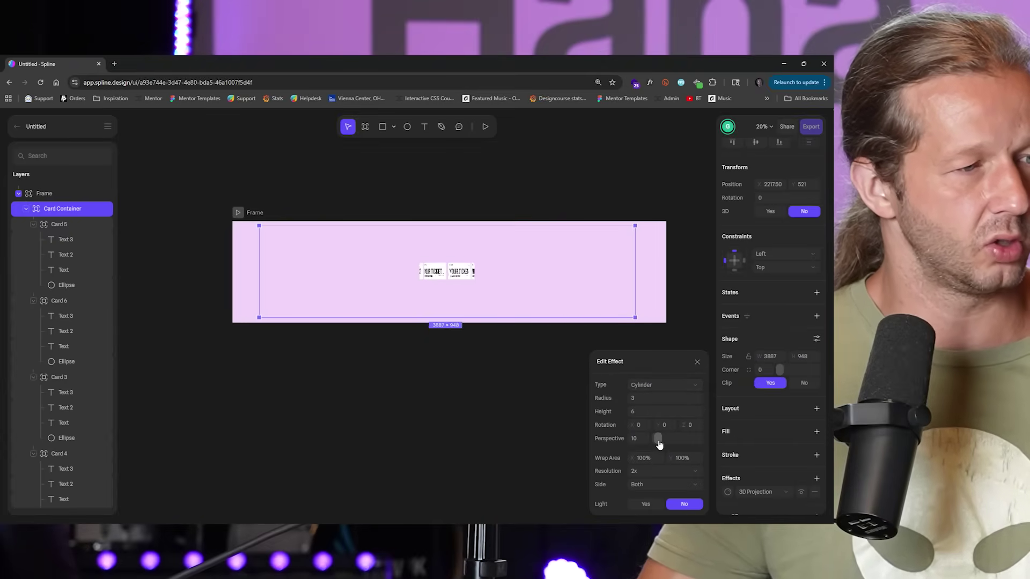
left_click_drag(665, 443, 642, 424)
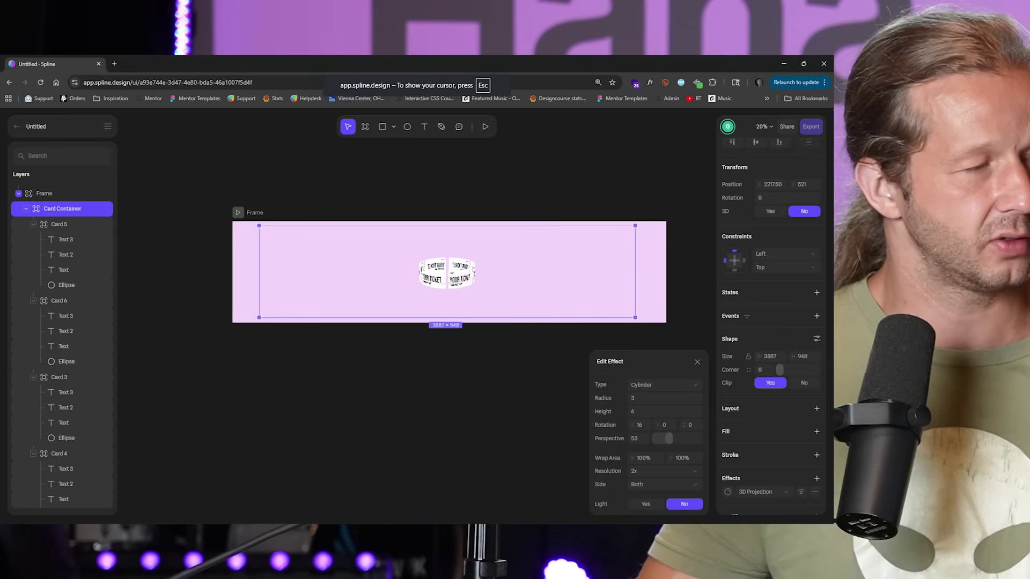
left_click(368, 180)
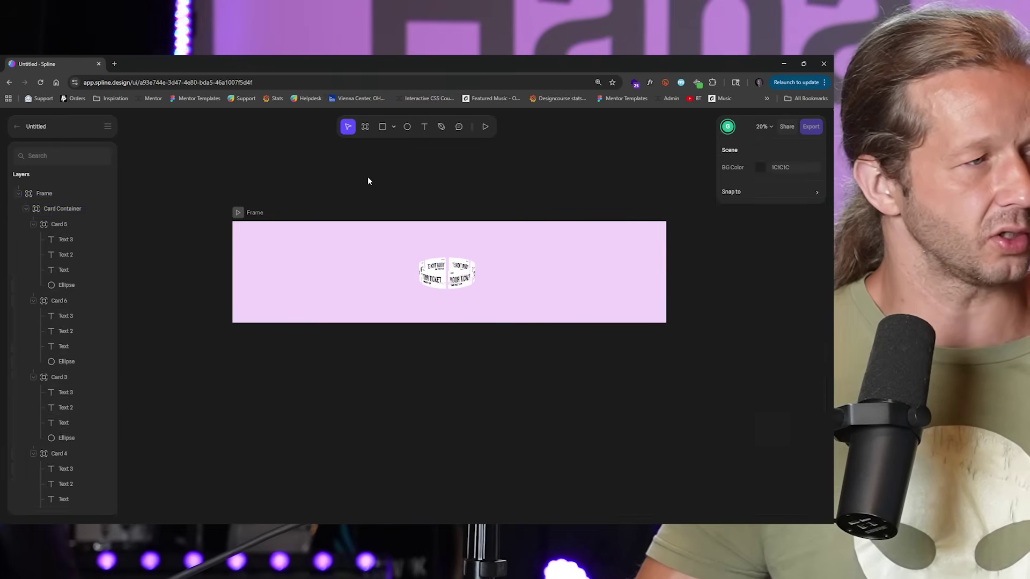
Set the pink frame's width to 1920
left_click(249, 213)
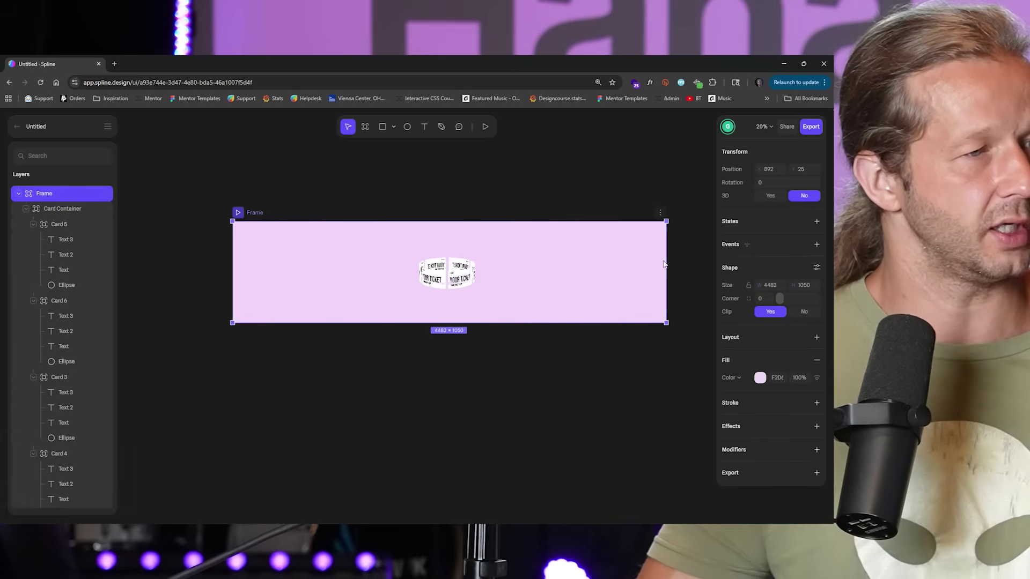
left_click_drag(667, 263, 592, 265)
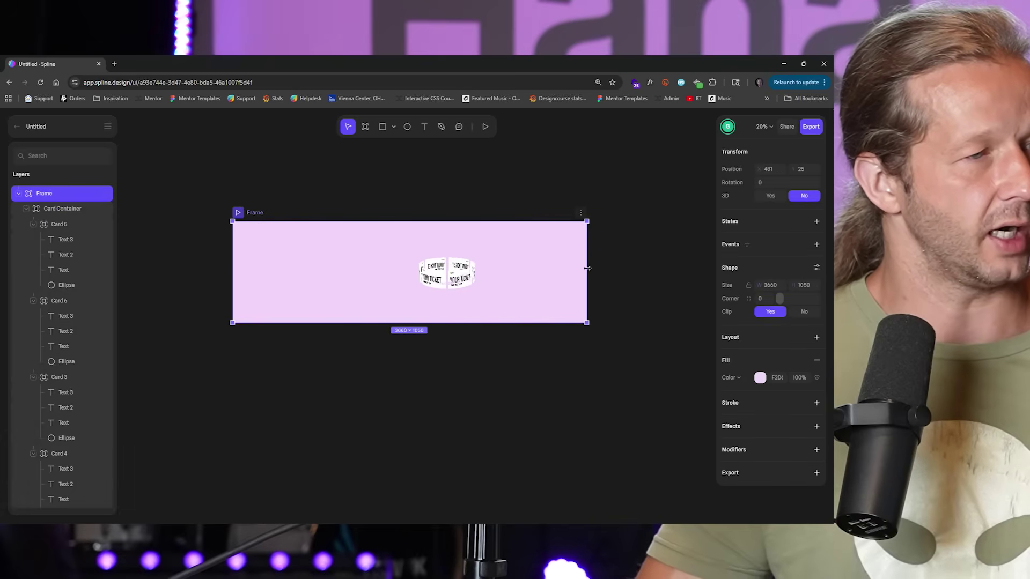
left_click(772, 285)
type("1920")
key("Return")
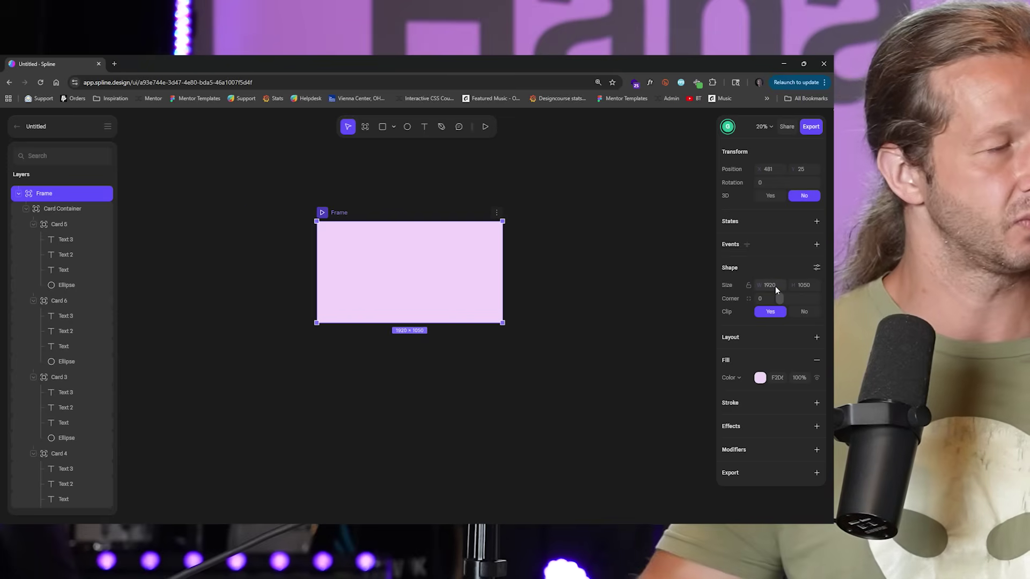
Narrow the Card Container to about 1903 wide and centre it in the pink frame
left_click(64, 210)
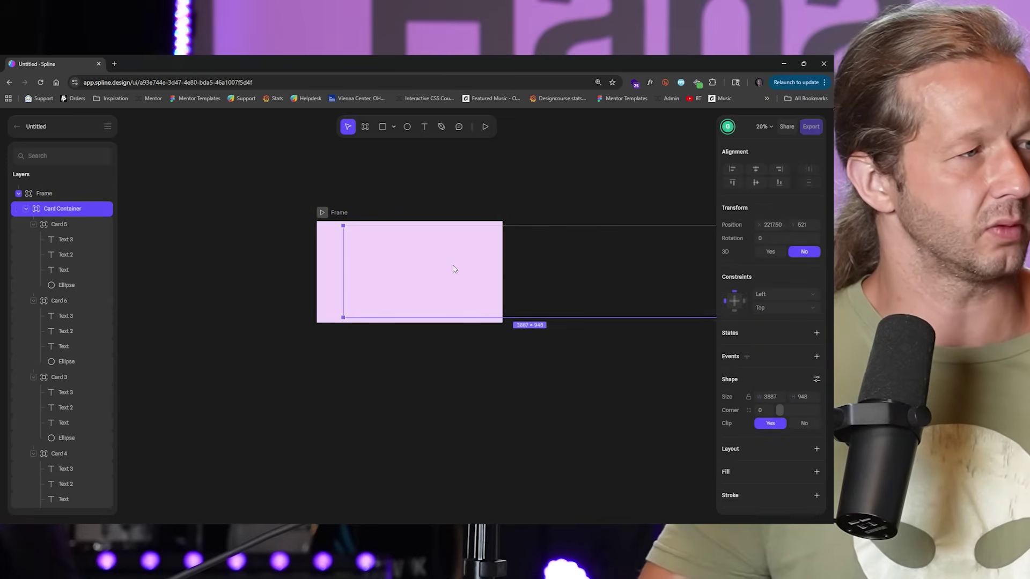
left_click_drag(453, 269, 402, 267)
left_click_drag(700, 275, 510, 265)
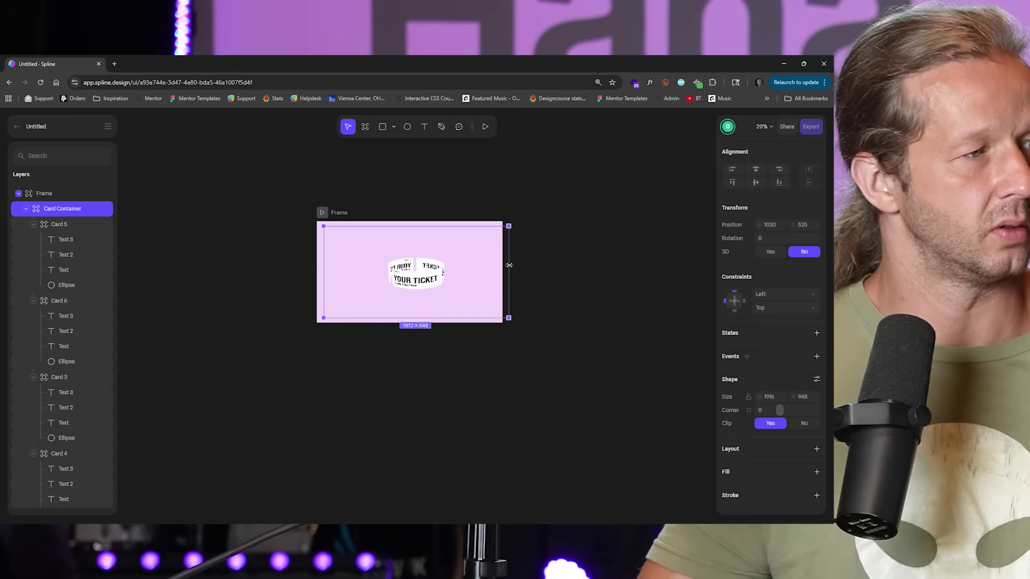
left_click_drag(430, 265, 415, 263)
scroll(413, 262, "up", 5, "ctrl")
scroll(403, 261, "down", 8, "ctrl")
scroll(400, 259, "up", 3, "ctrl")
scroll(400, 261, "up", 5, "ctrl")
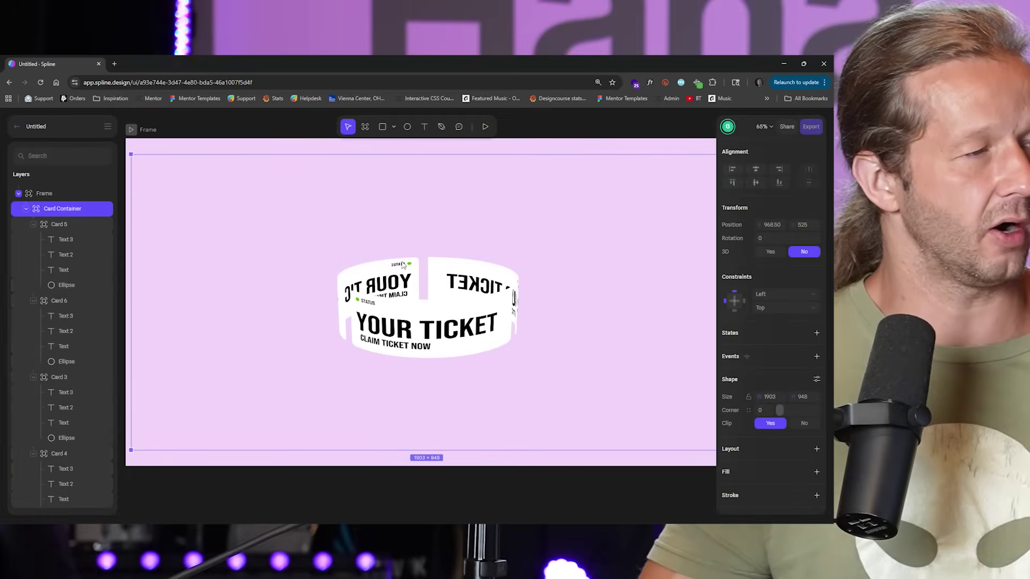
Widen the Card Container to about 2567 and recentre it in the frame at X 960, Y 525
left_click_drag(133, 242, 0, 258)
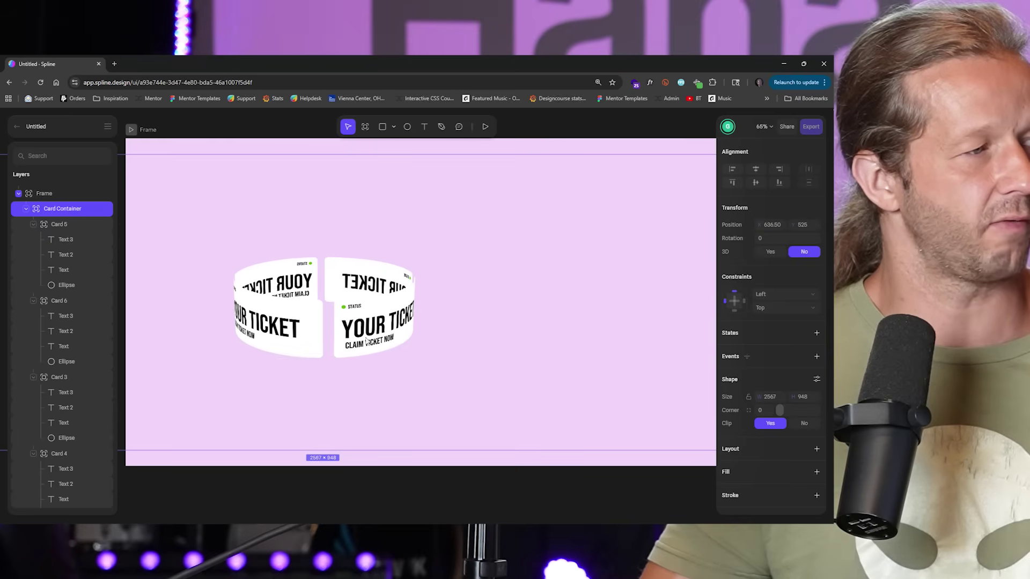
left_click_drag(382, 336, 479, 333)
Try out the cylinder projection's Y and Z rotation, and set its rotation to X 19, Y 0, Z 0
scroll(747, 479, "down", 2)
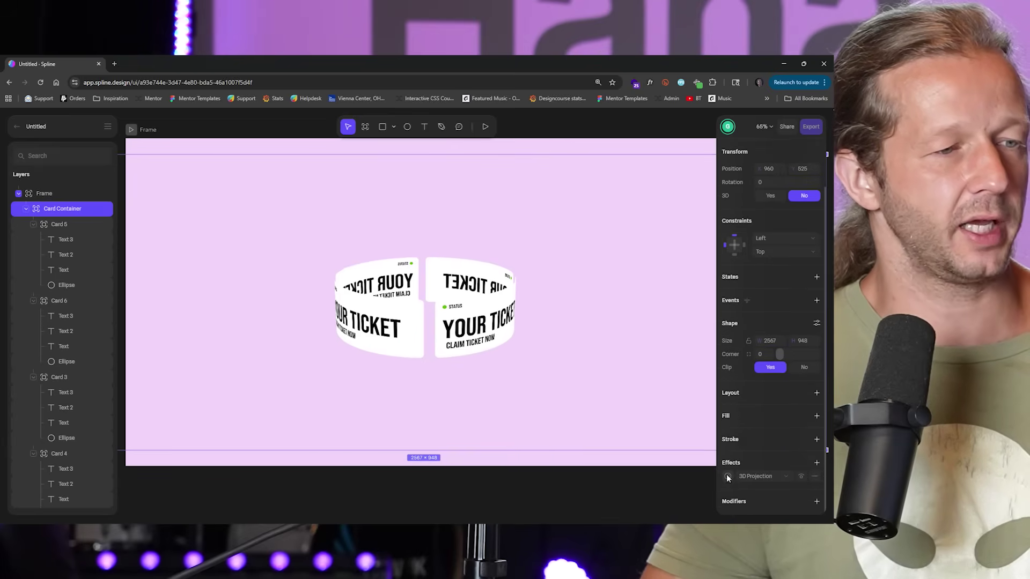
left_click(728, 477)
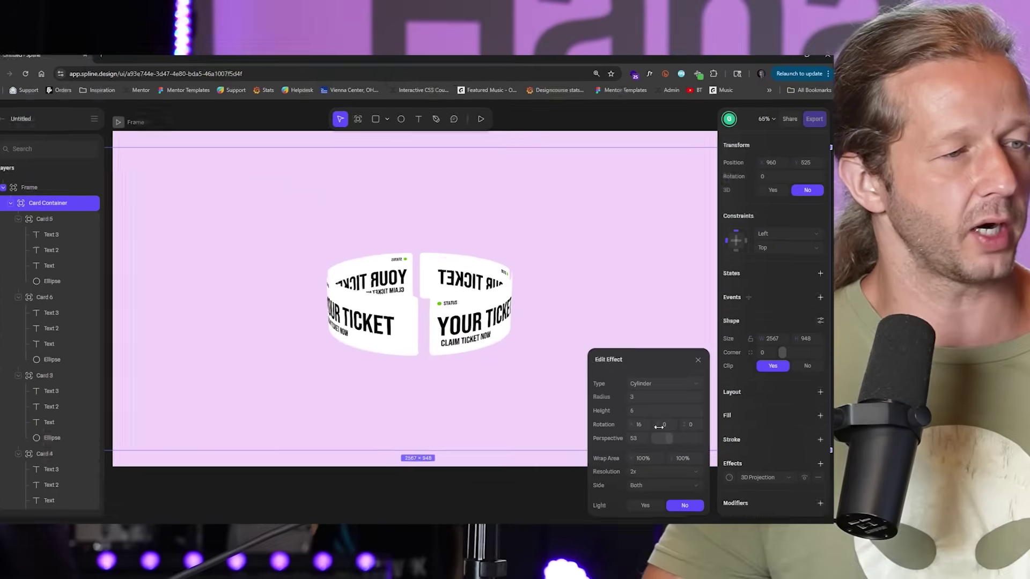
left_click_drag(659, 427, 680, 427)
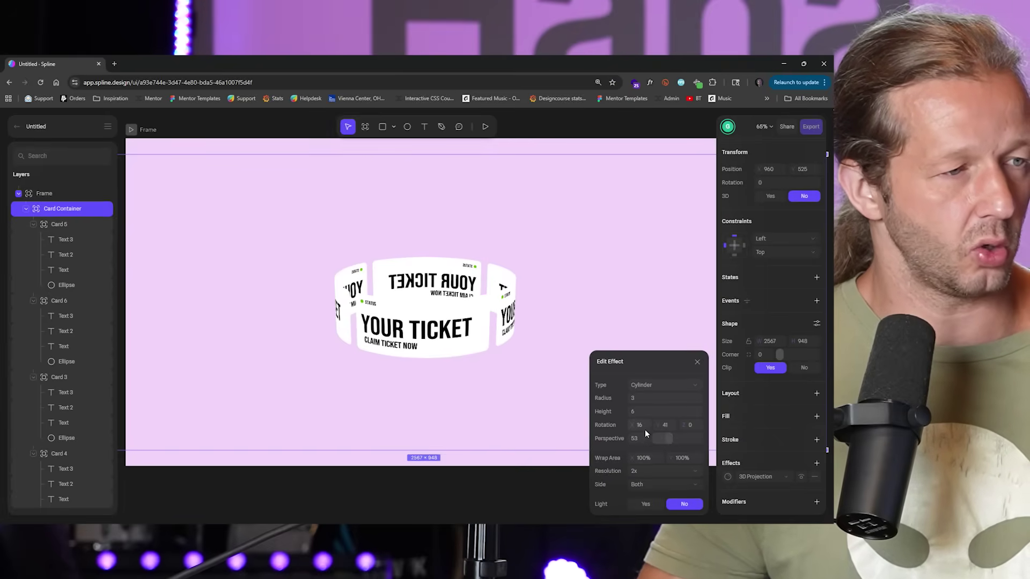
left_click_drag(633, 425, 665, 425)
type("0")
key("Return")
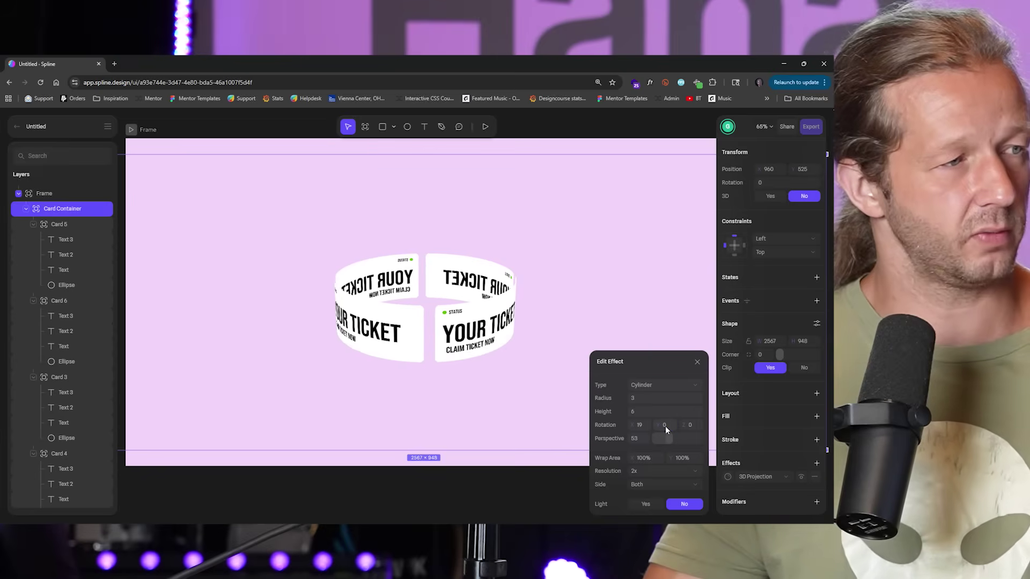
left_click_drag(683, 425, 697, 425)
key("ctrl+z")
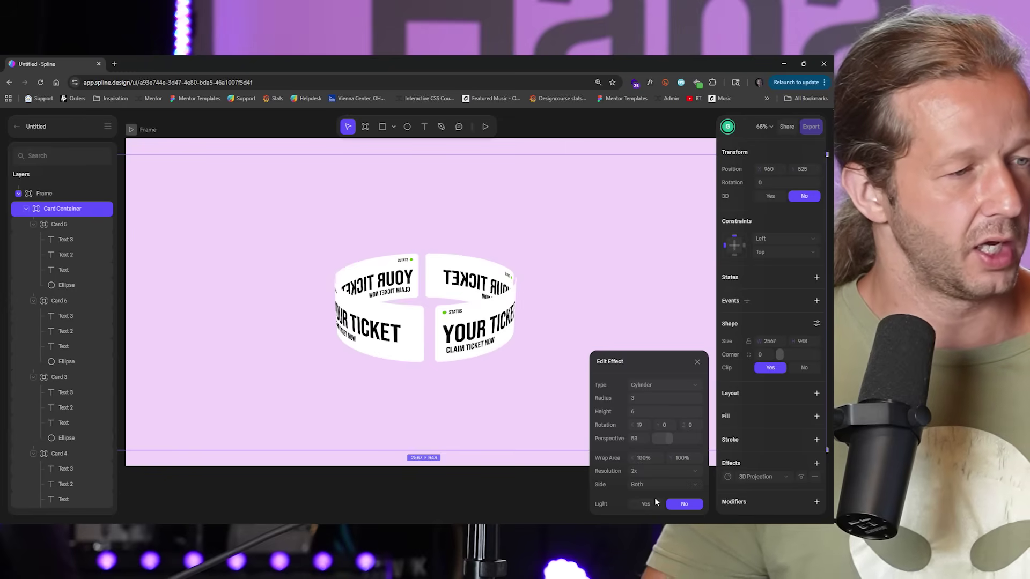
Enable light on the 3D projection and sample the frame's pink, F2D6FB, as the light color
left_click(647, 504)
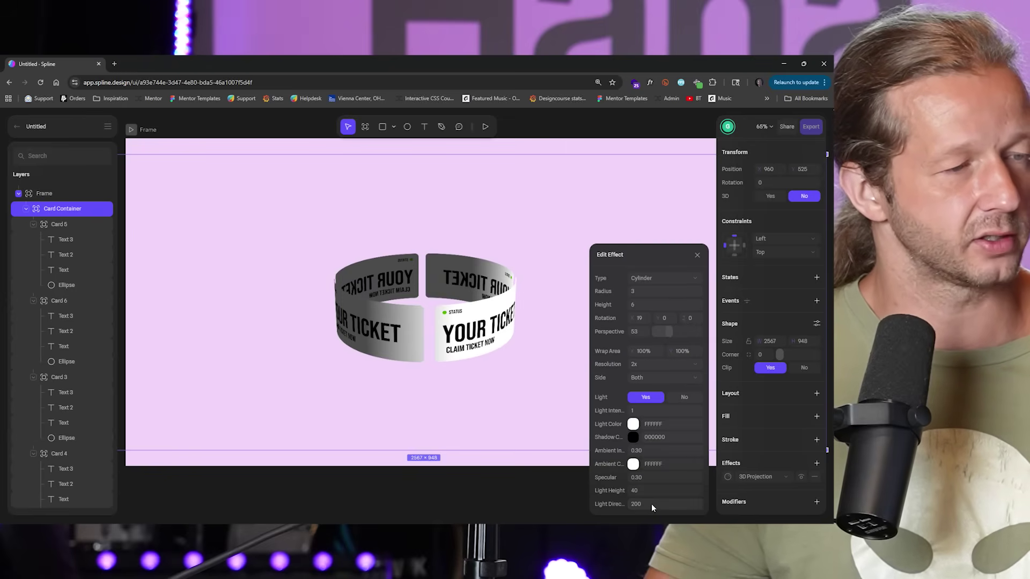
left_click(633, 423)
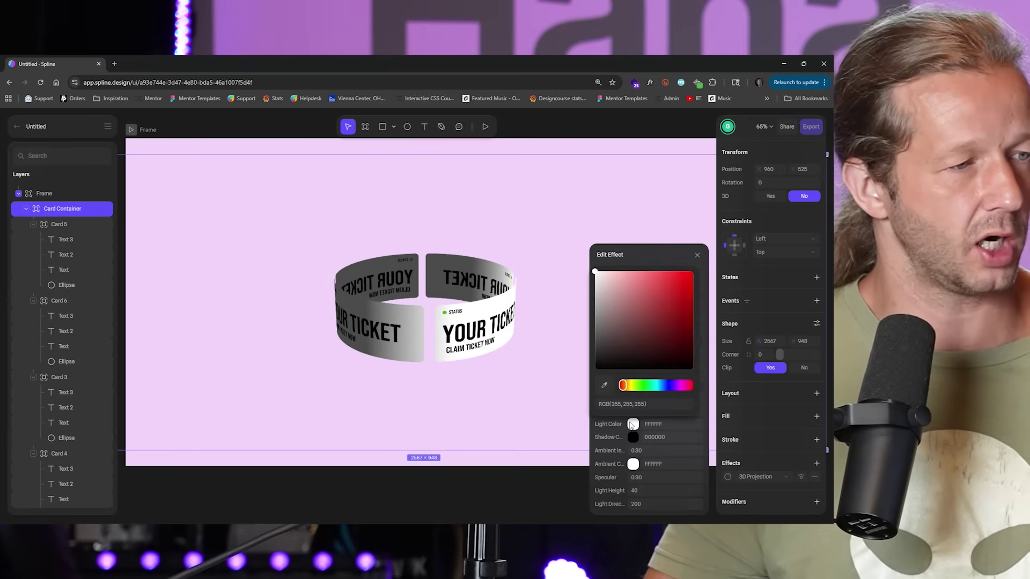
left_click(605, 386)
left_click(288, 274)
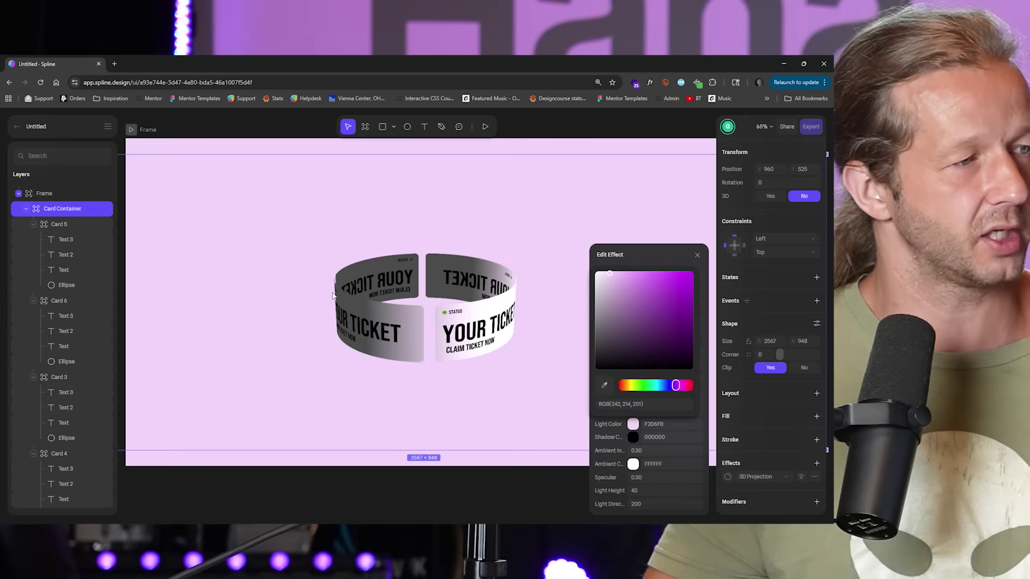
Sample the frame's pink as the 3D projection's shadow color and darken it to the purple C496D3
left_click(633, 438)
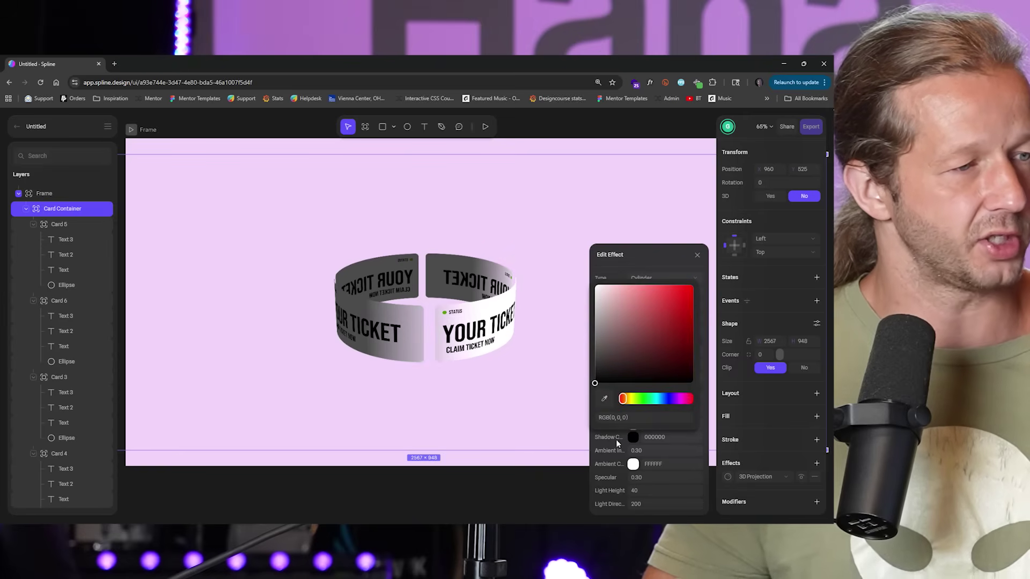
left_click(604, 399)
left_click(294, 304)
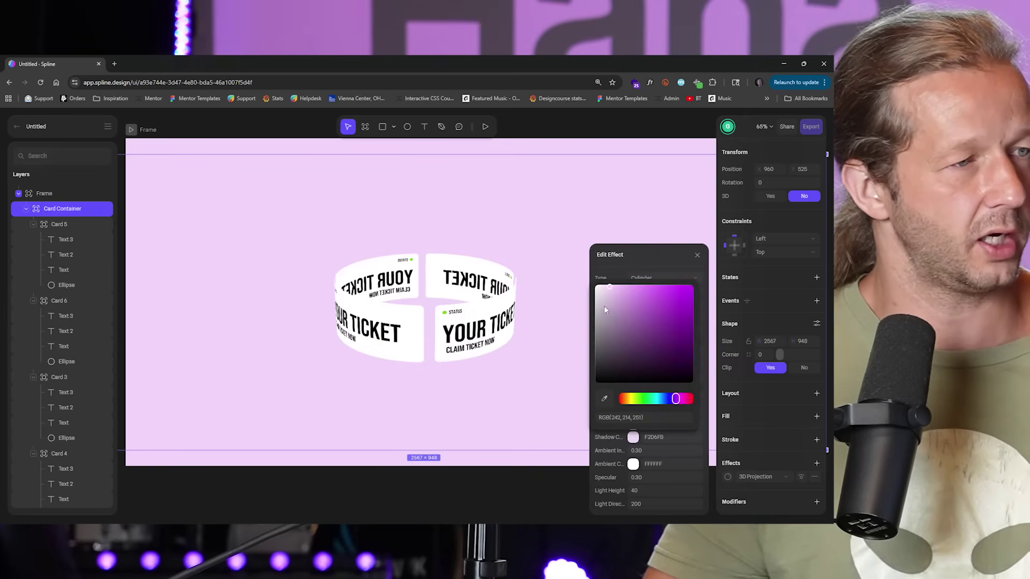
mouse_move(623, 306)
left_mouse_down()
mouse_move(621, 294)
mouse_move(622, 304)
left_mouse_up()
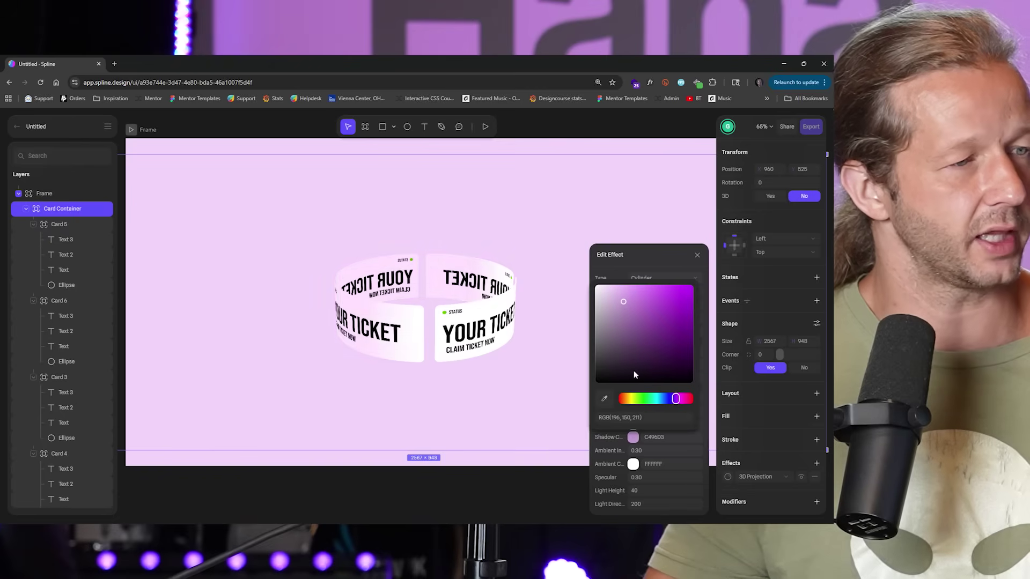
left_click(666, 268)
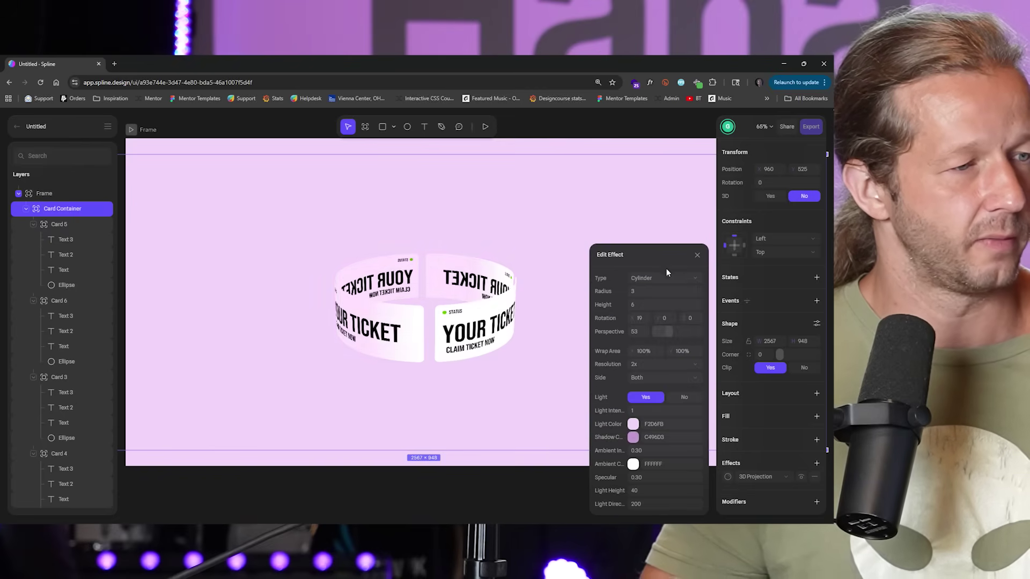
Try pink tints for the projection's ambient color and return it to white, FFFFFF
left_click(633, 465)
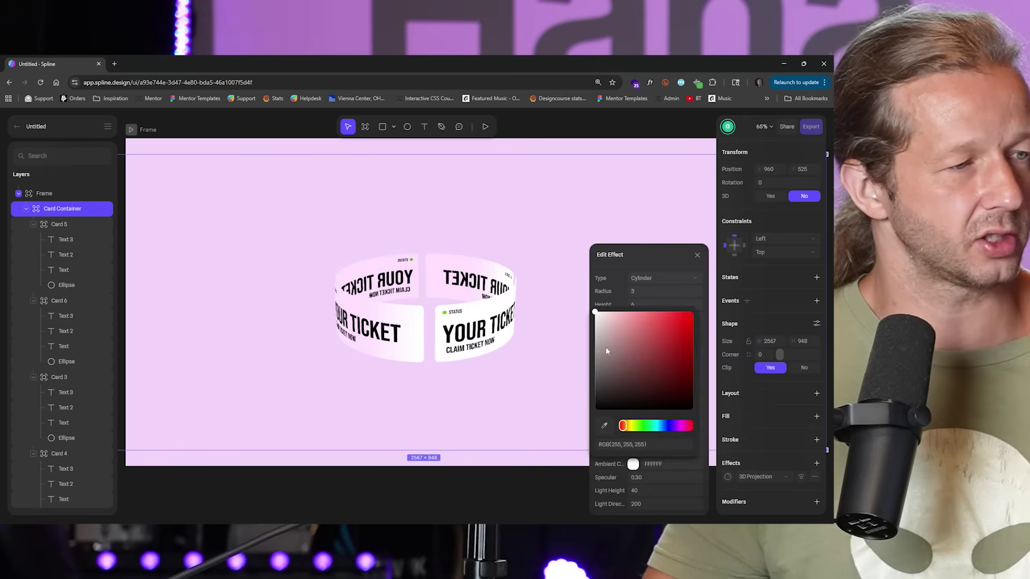
left_click(613, 319)
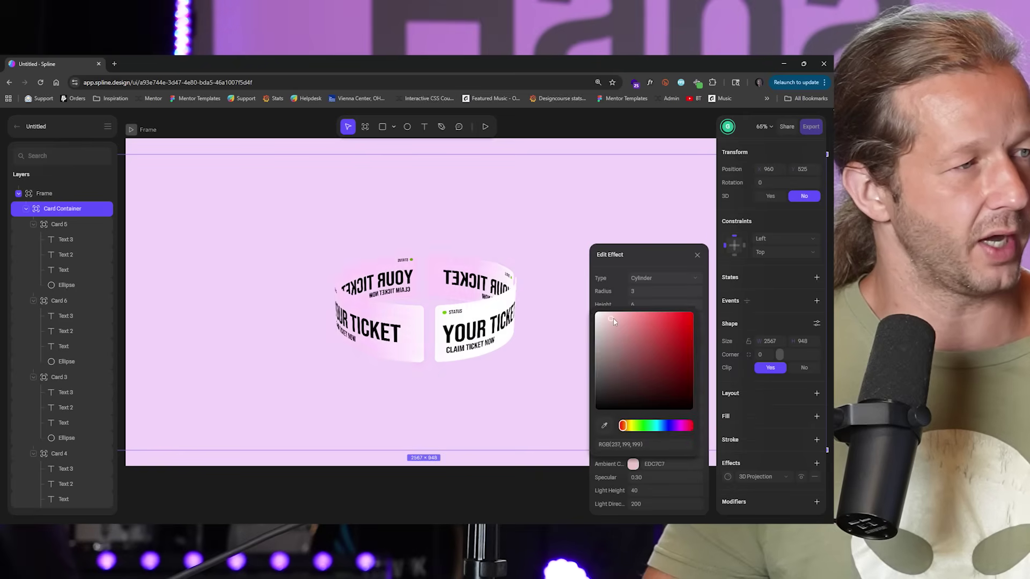
left_click_drag(635, 304, 617, 298)
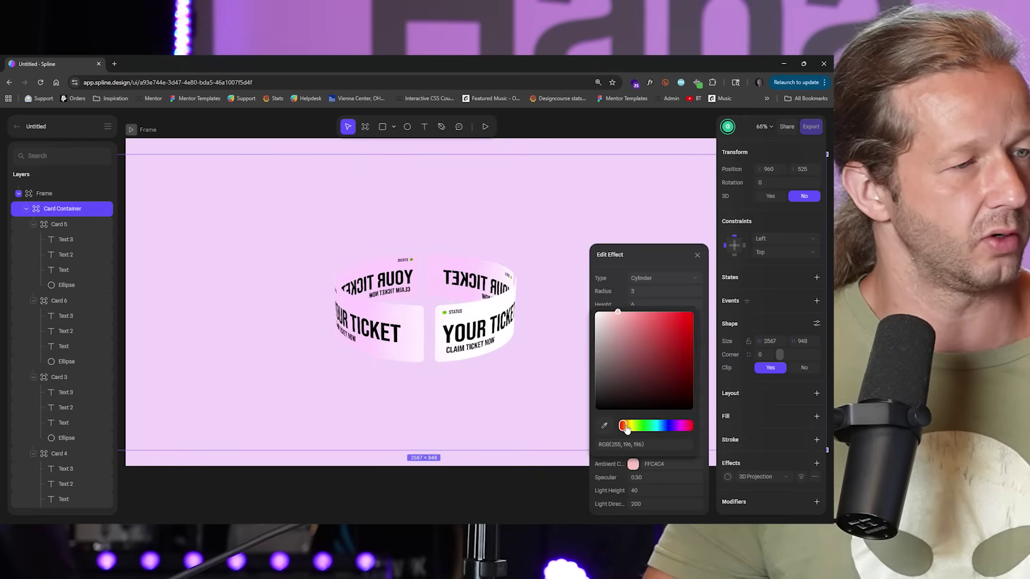
left_click_drag(625, 427, 688, 426)
left_click_drag(622, 320, 602, 308)
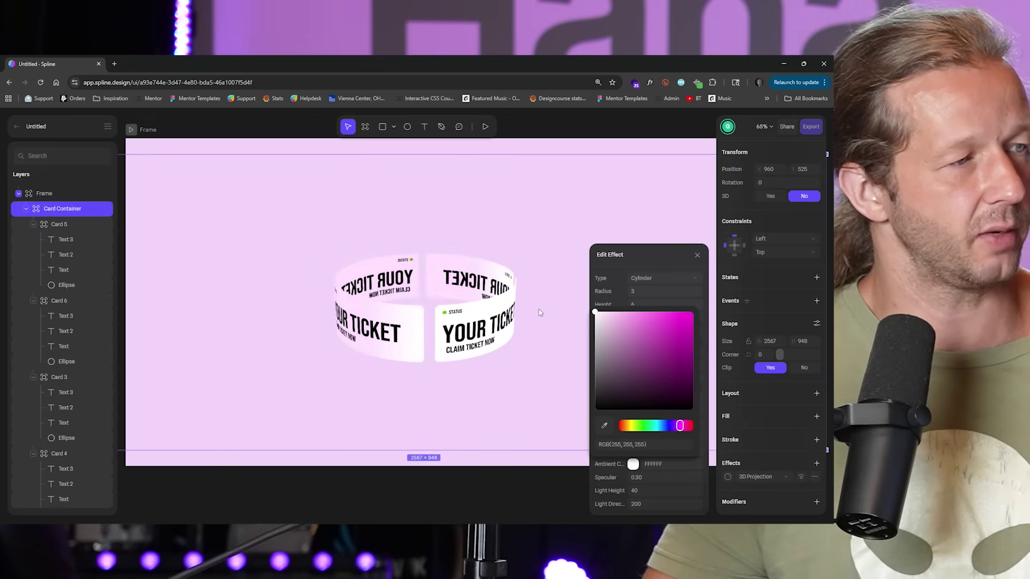
left_click(475, 468)
Enlarge the Card Container proportionally around its centre to about 3872 × 1430
left_click(455, 313)
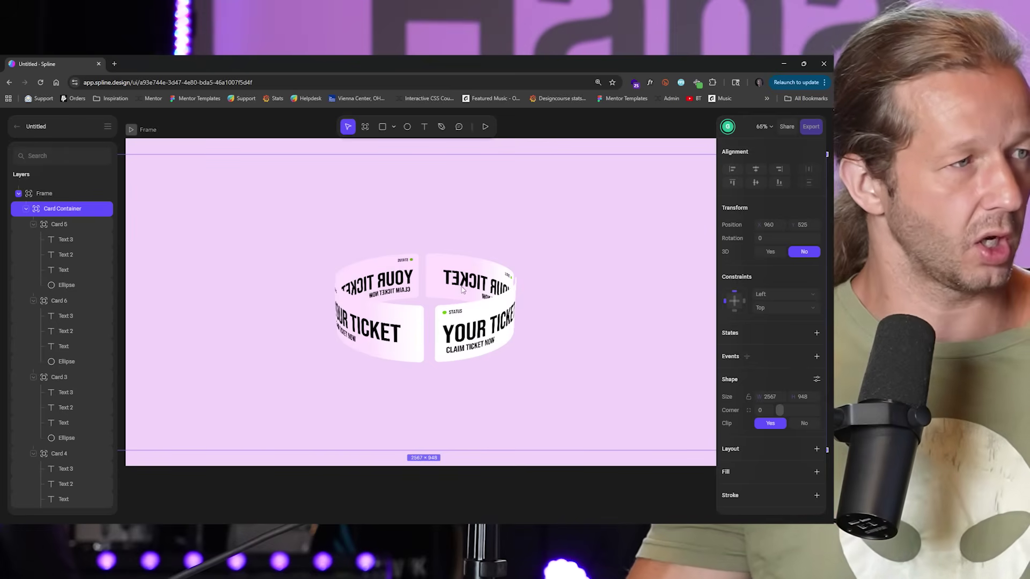
scroll(462, 290, "down", 10, "ctrl")
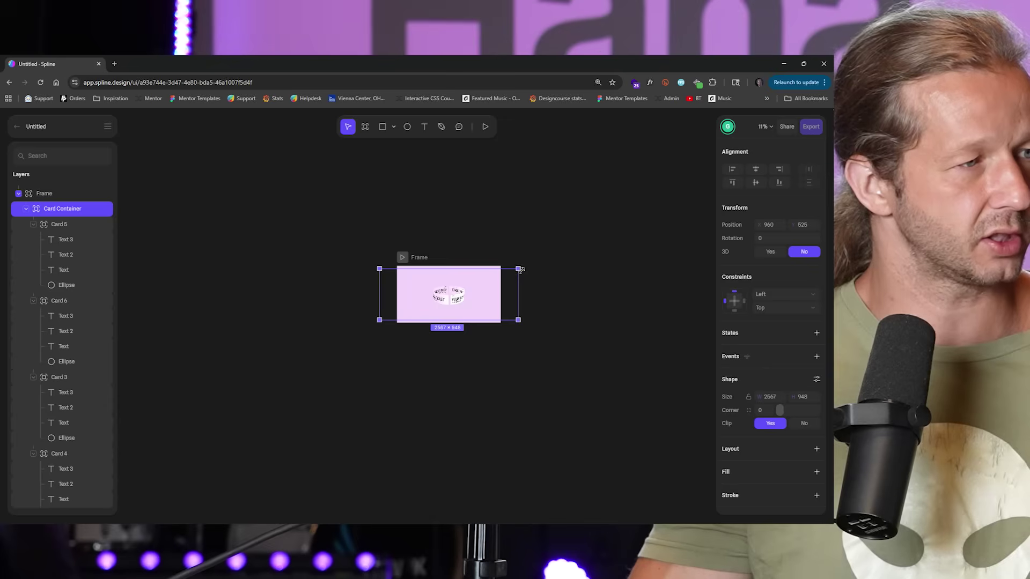
left_click_drag(520, 269, 546, 258)
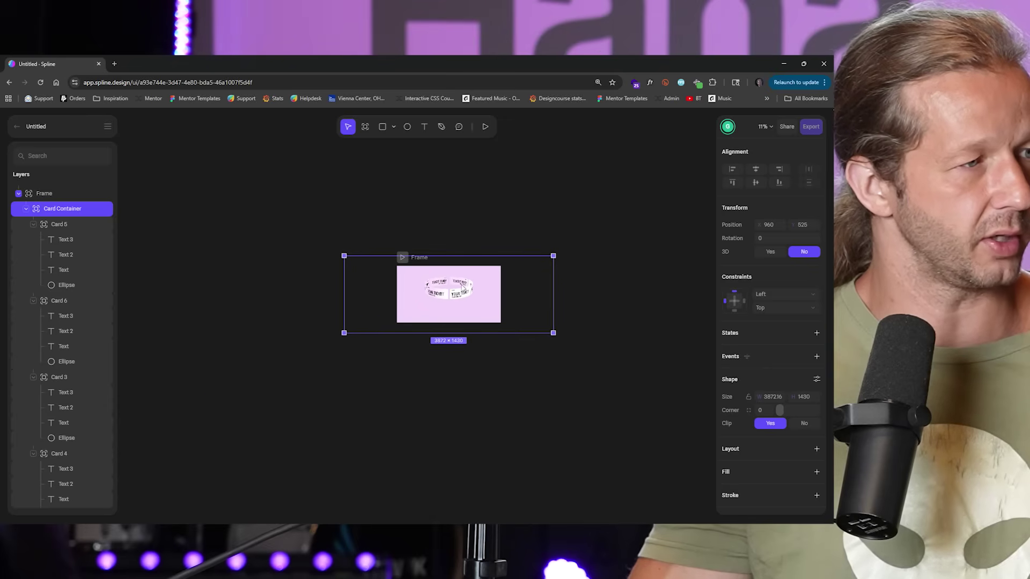
scroll(449, 285, "up", 6, "ctrl")
scroll(746, 407, "down", 2)
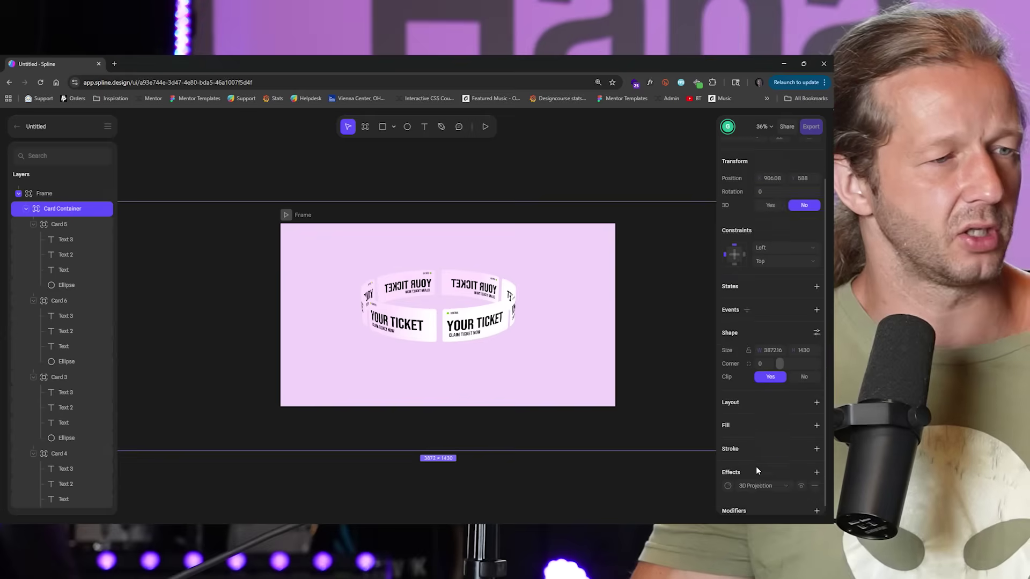
Set the cylinder projection's height to 7 and centre the Card Container in the frame at X 960, Y 662
left_click(726, 479)
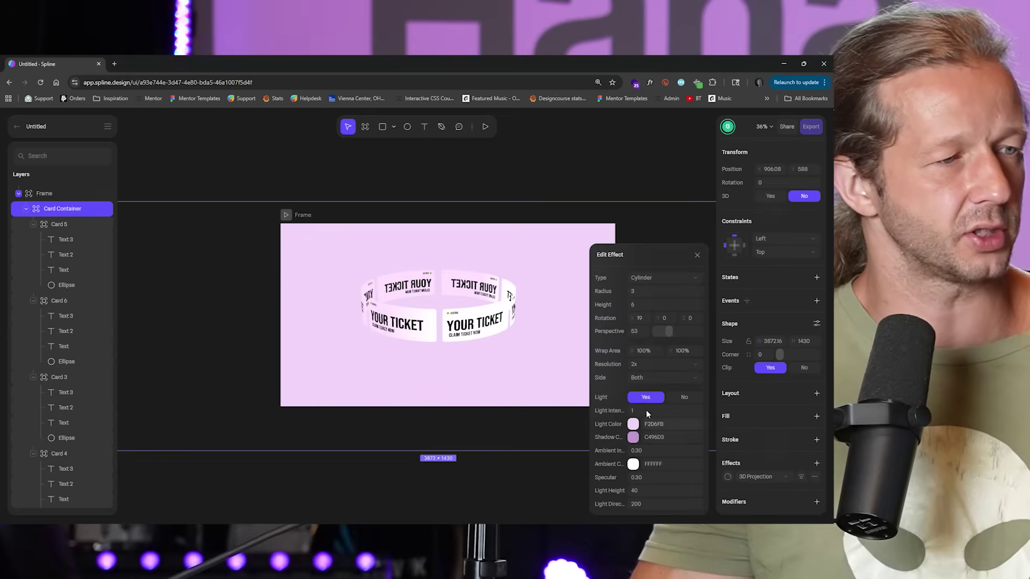
left_click(645, 305)
key("Up")
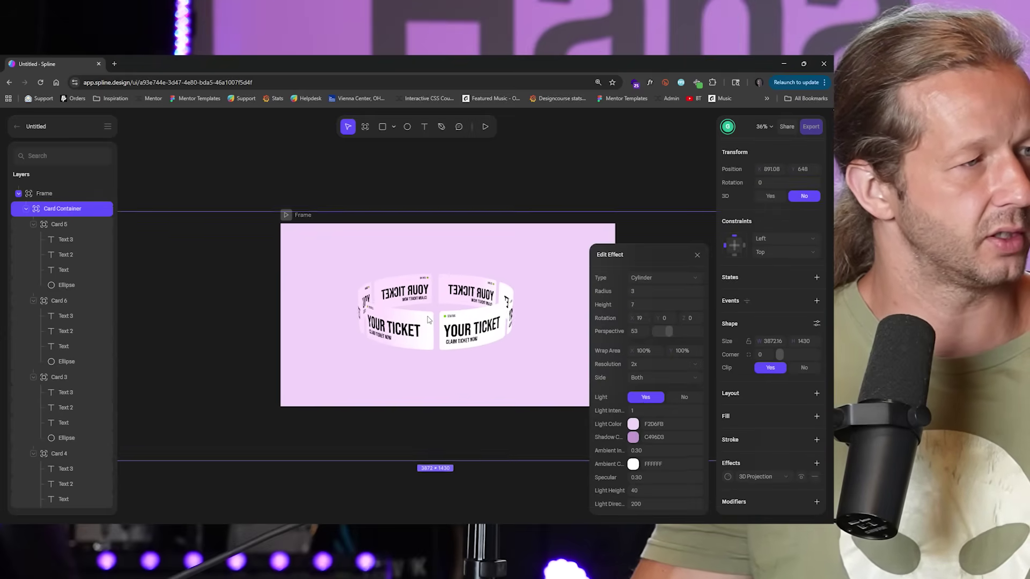
key("Escape")
scroll(797, 405, "up", 2)
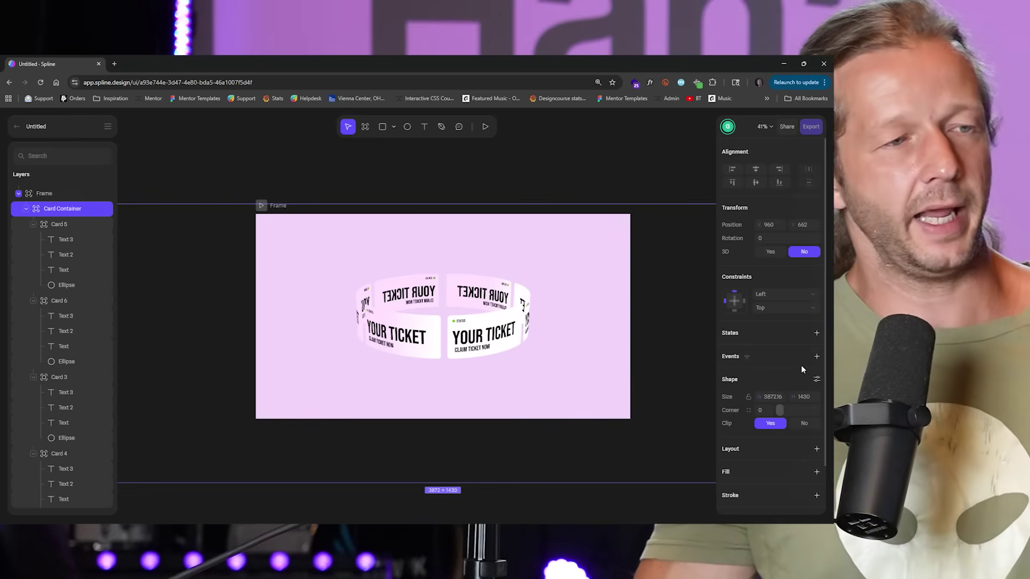
Add a state to the Card Container, set its cylinder projection's Y rotation to 360, and compare it with the Base State
left_click(817, 333)
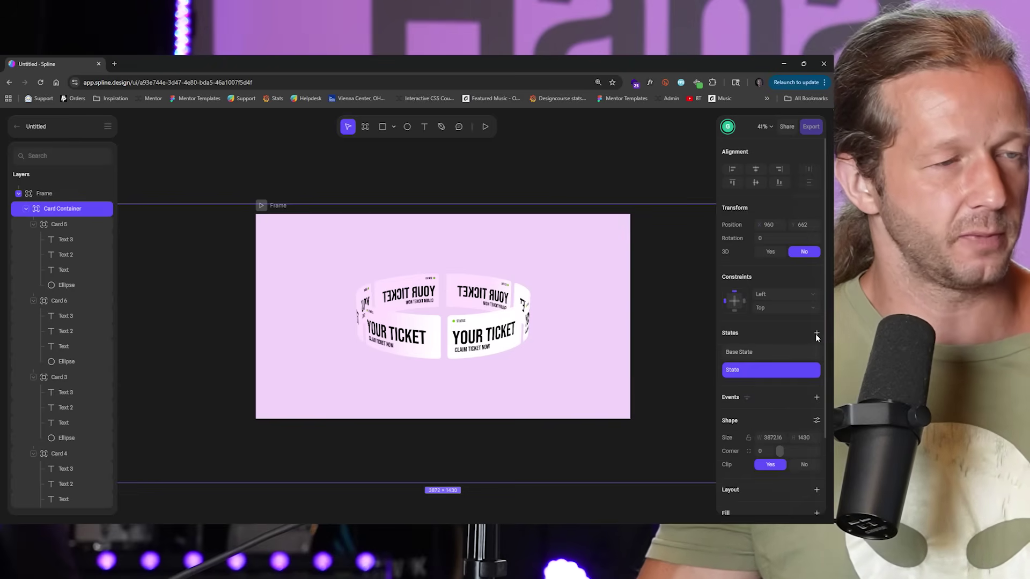
left_click(759, 352)
left_click(749, 370)
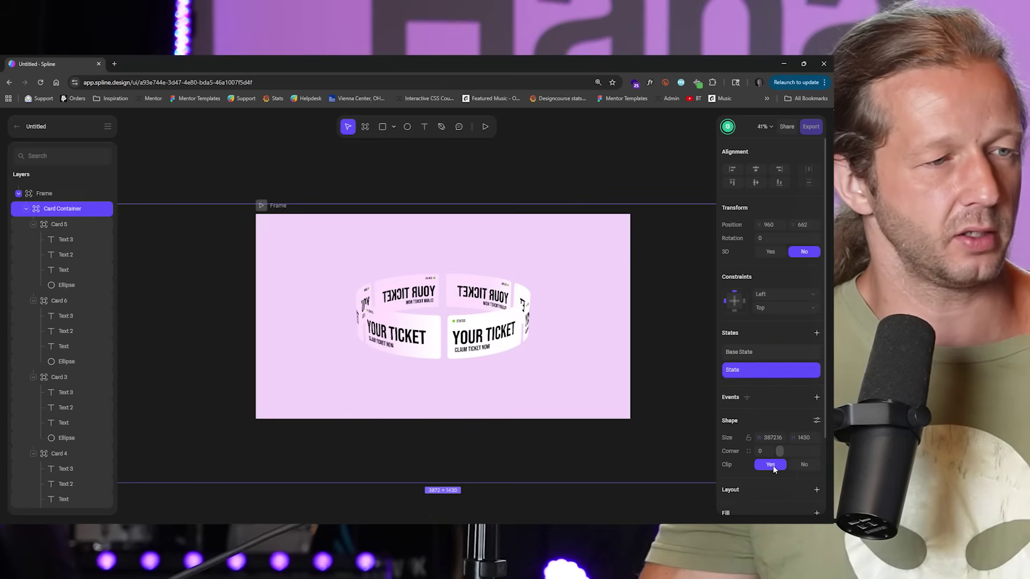
scroll(773, 472, "down", 3)
left_click(727, 476)
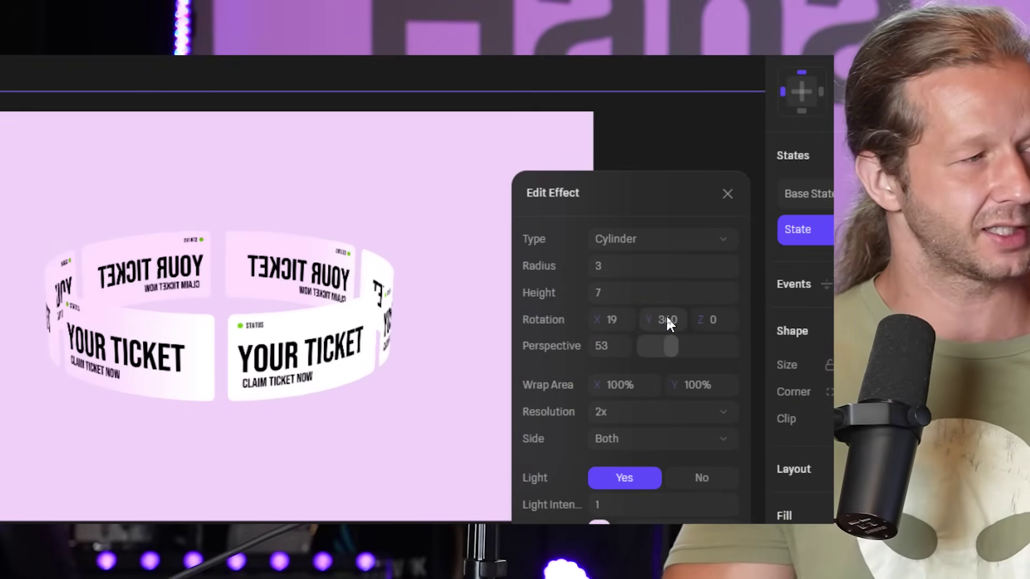
key("Return")
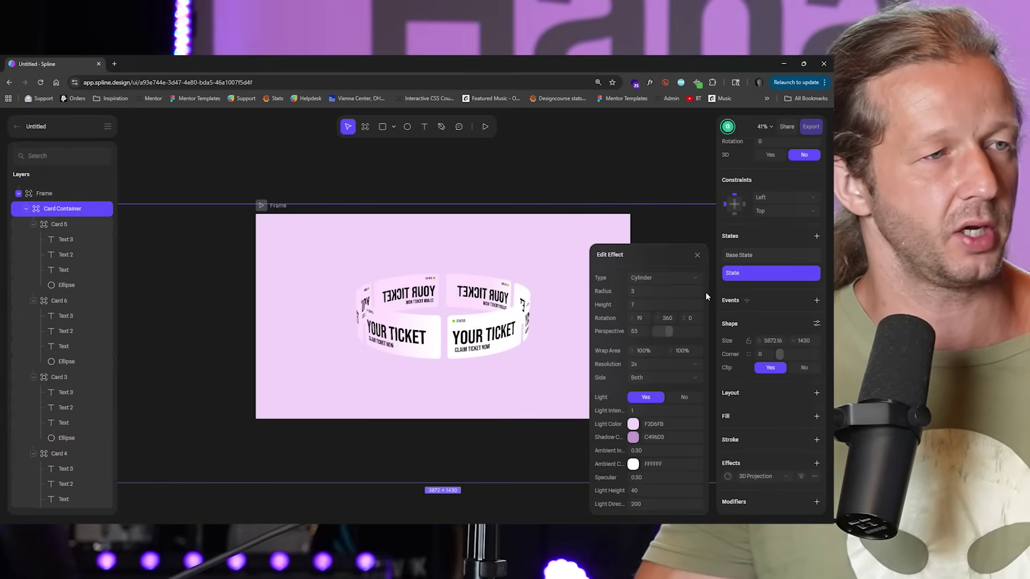
left_click(754, 255)
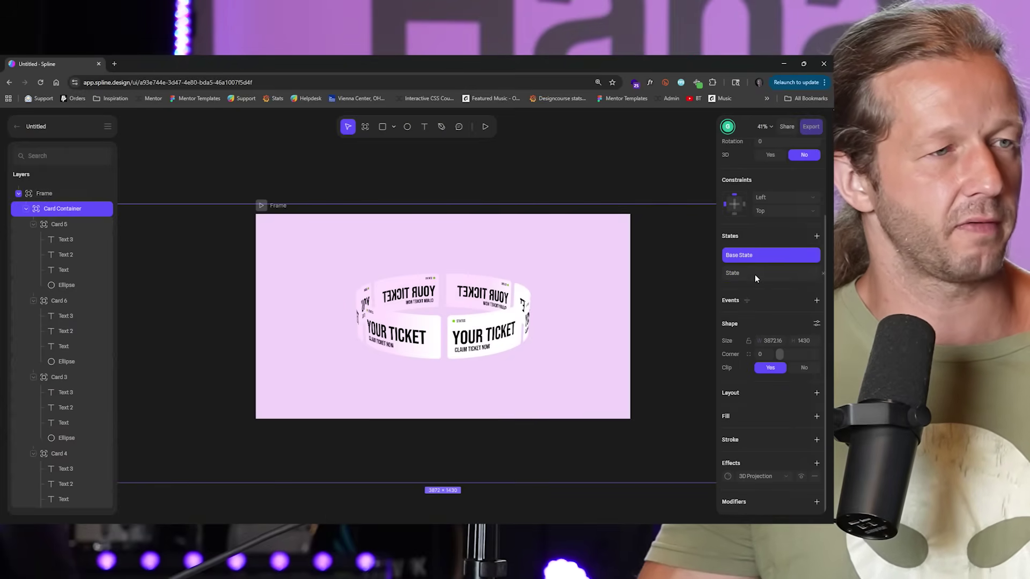
left_click(756, 274)
left_click(747, 256)
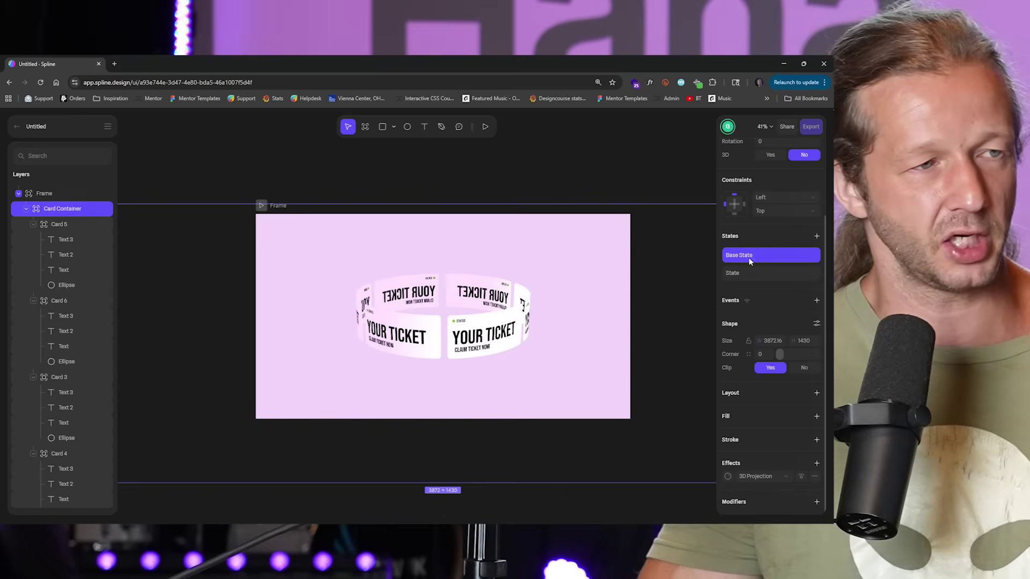
left_click(755, 273)
Add a Start event to the Card Container with a Transition action
left_click(817, 300)
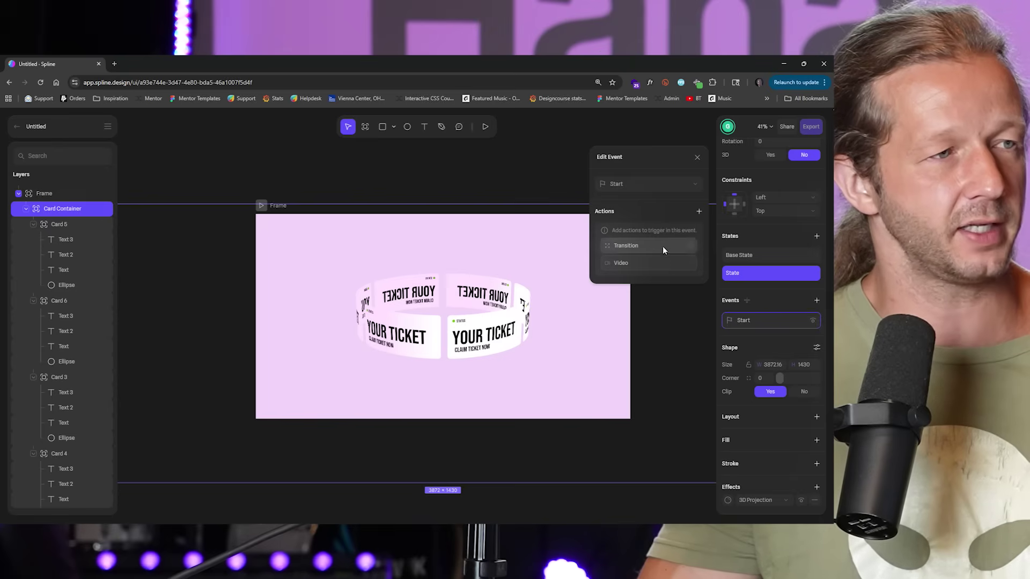
left_click(633, 183)
left_click(635, 184)
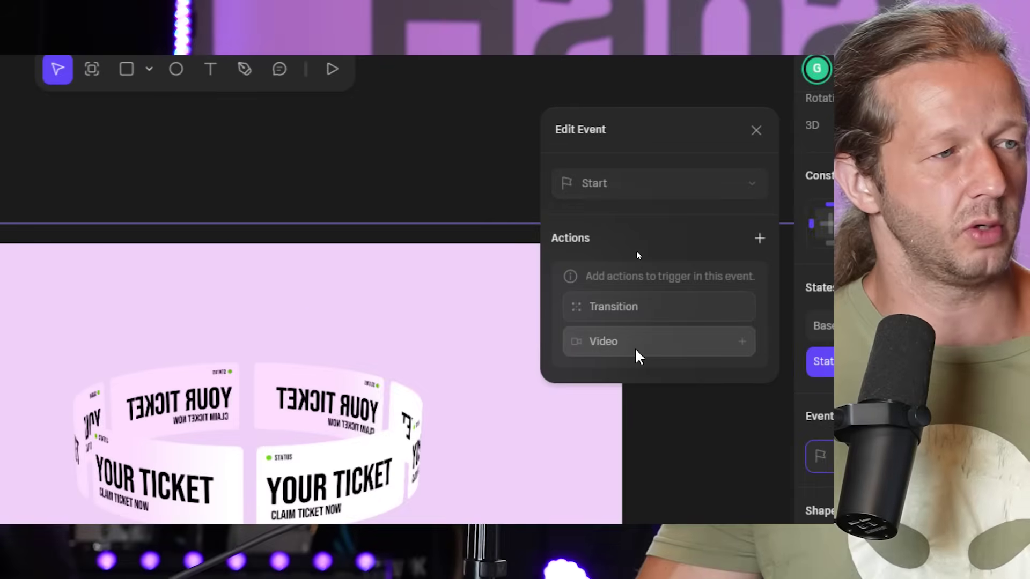
left_click(637, 247)
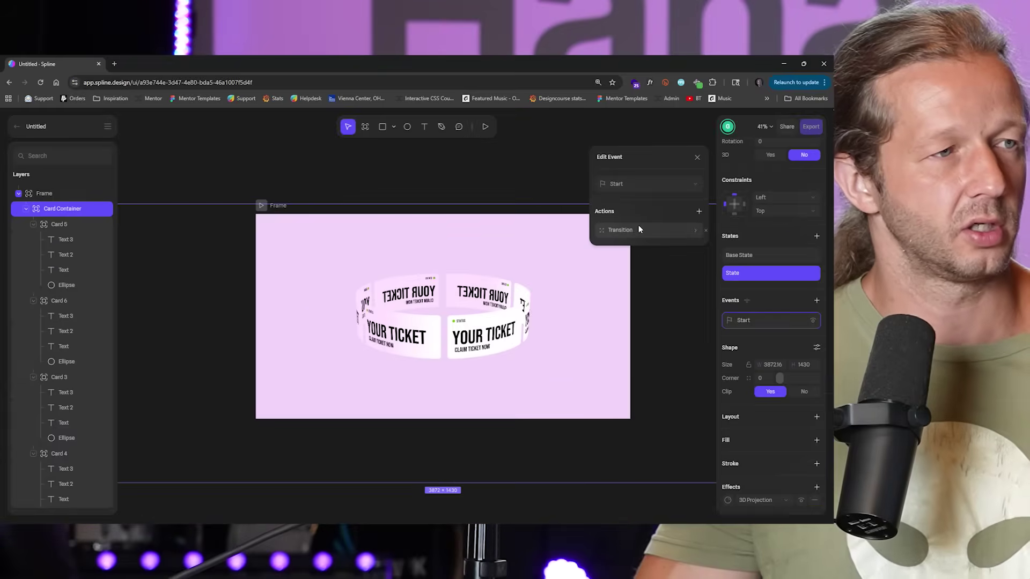
left_click(638, 275)
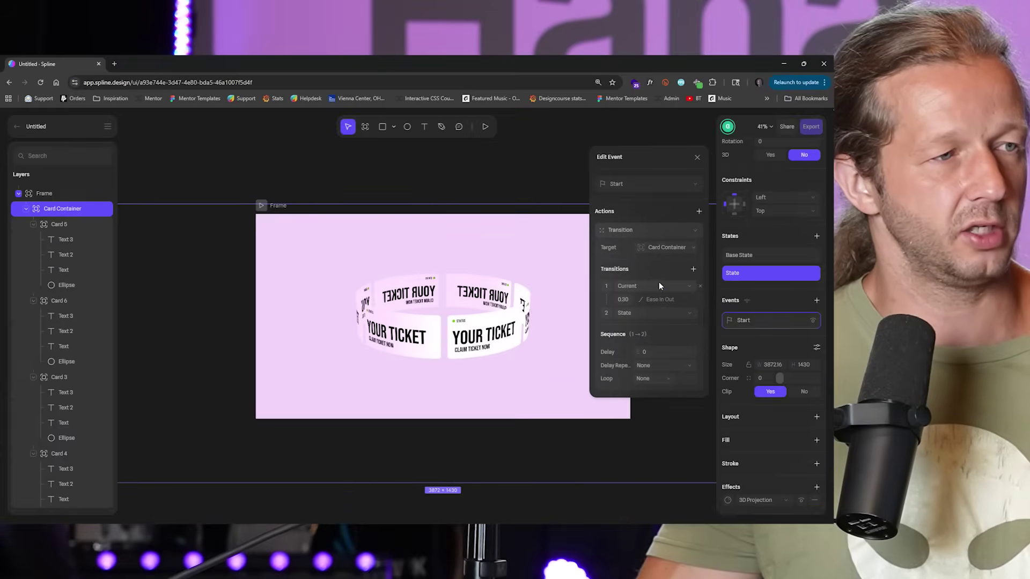
Make the Start event's transition run from Base State to State
left_click(658, 286)
left_click(654, 299)
left_click(652, 316)
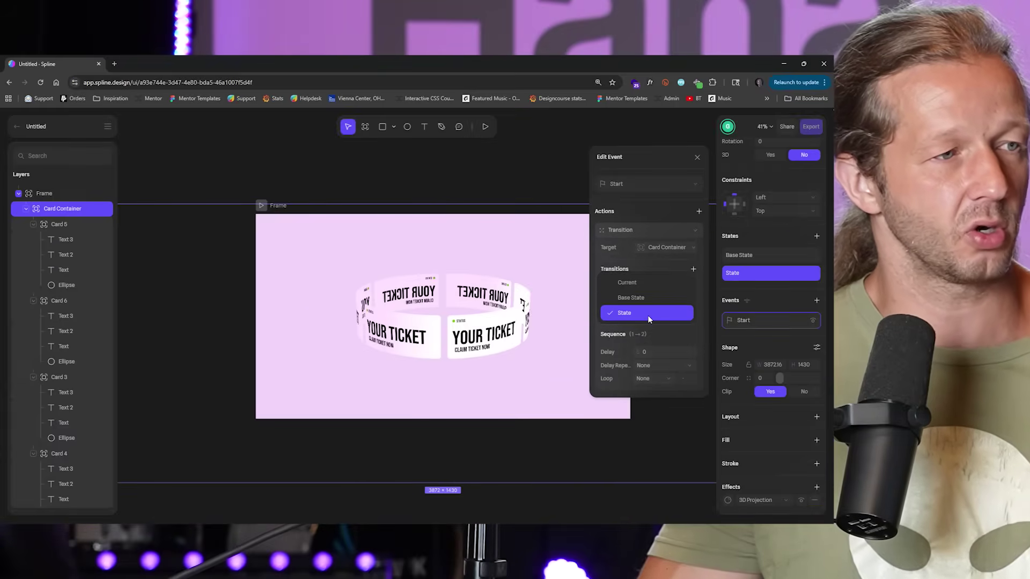
left_click(648, 316)
left_click(648, 314)
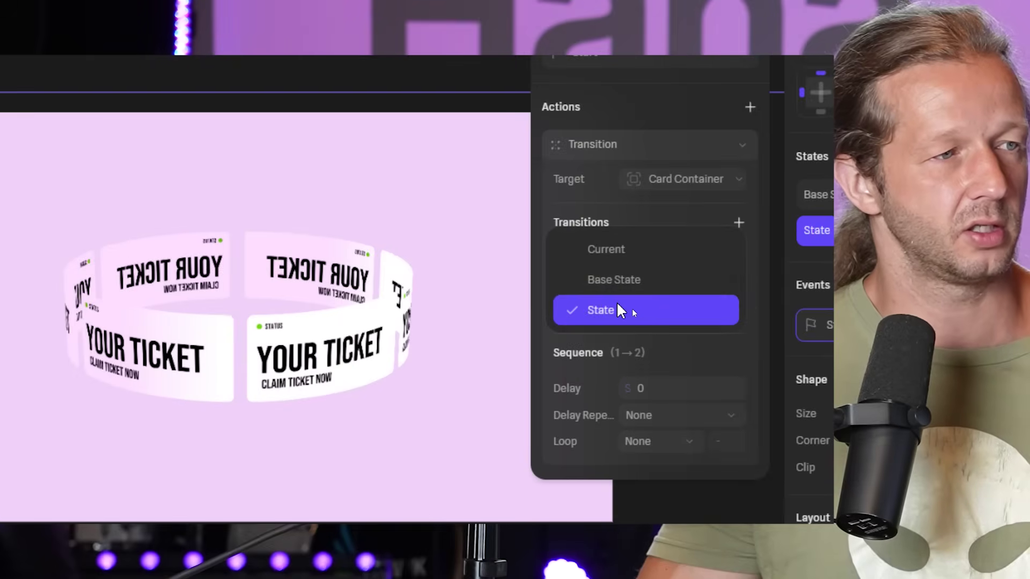
left_click(618, 306)
Set the transition's duration to 10 seconds and its easing to Linear
left_click(606, 285)
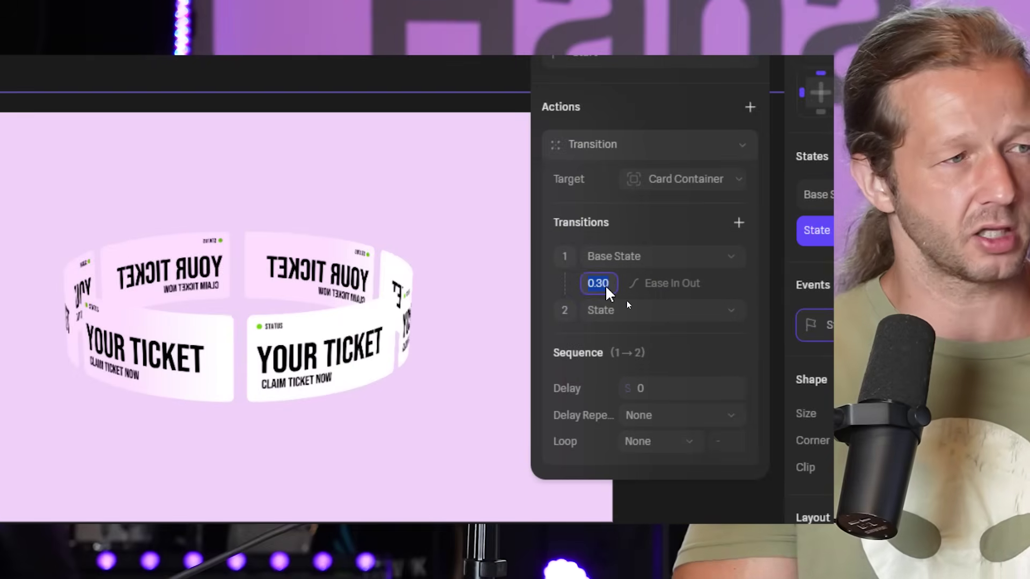
type("10")
left_click(670, 287)
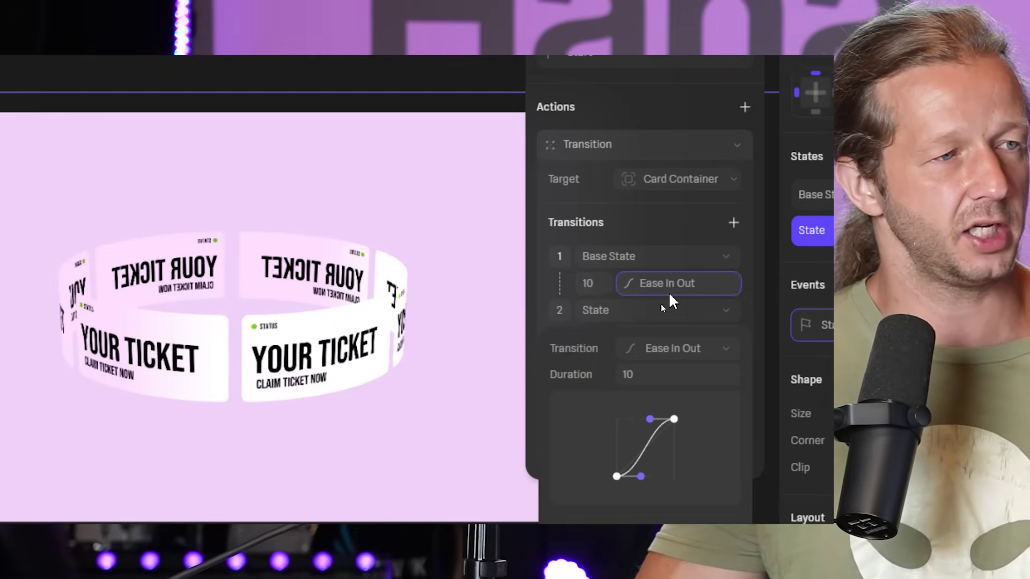
left_click(650, 349)
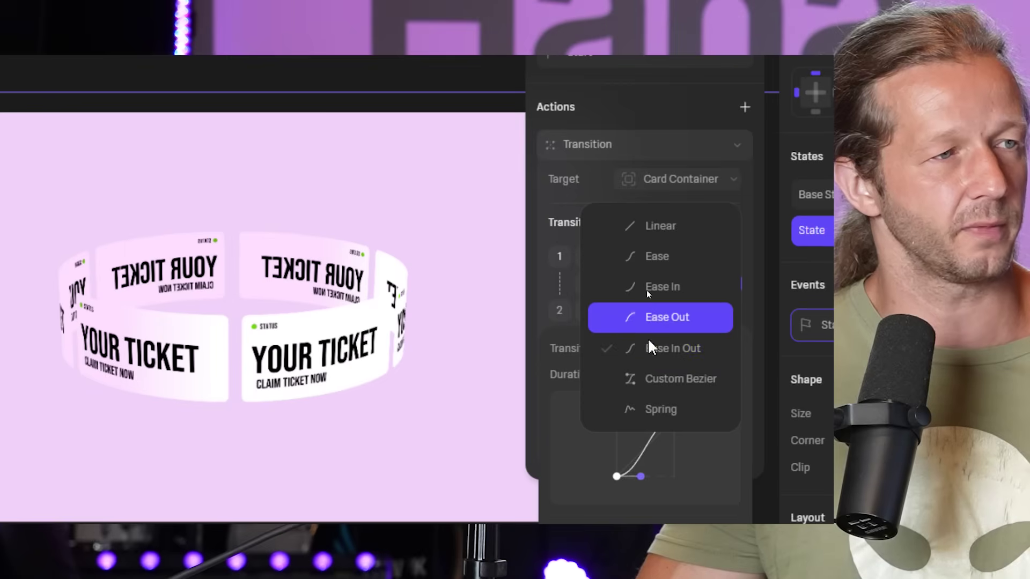
left_click(649, 236)
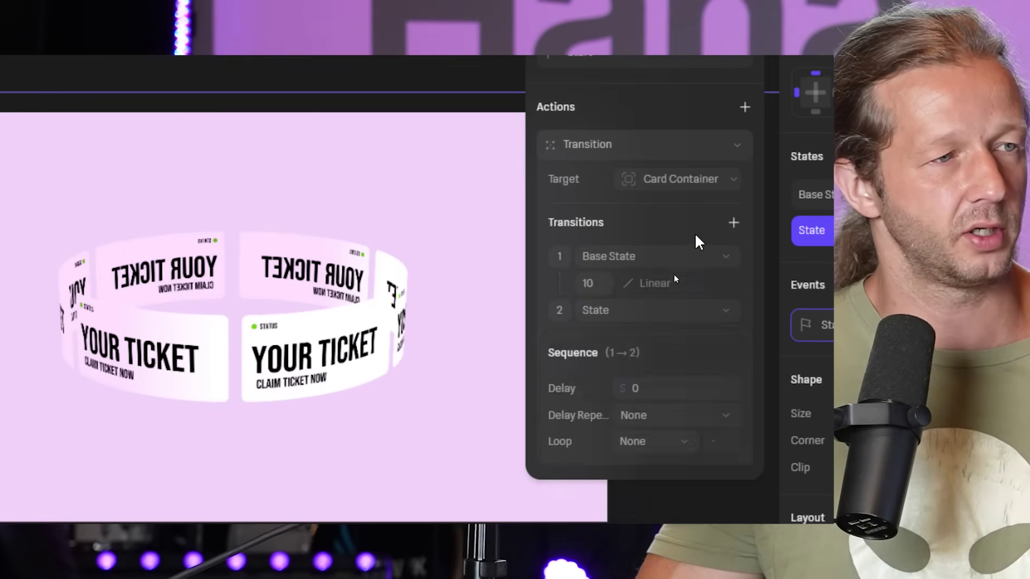
Set the transition to loop infinitely and preview the rotating ticket ring, returning to the editor after viewing it
left_click(665, 442)
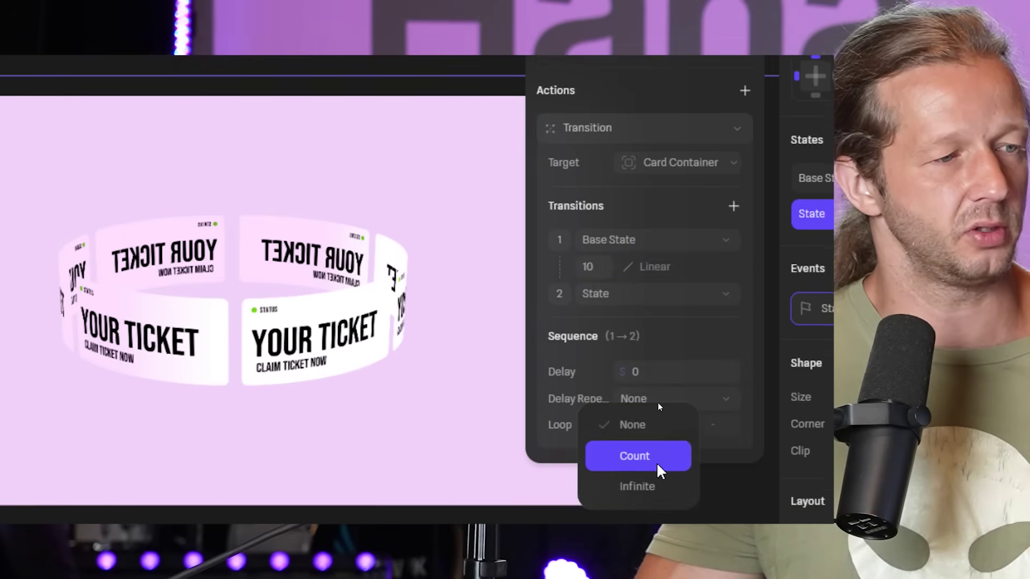
left_click(655, 486)
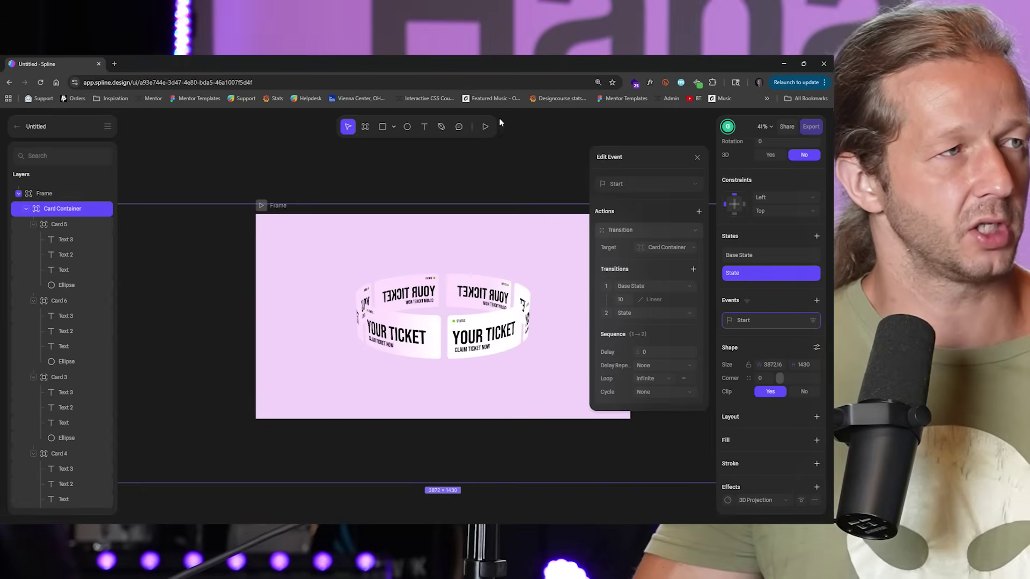
left_click(485, 126)
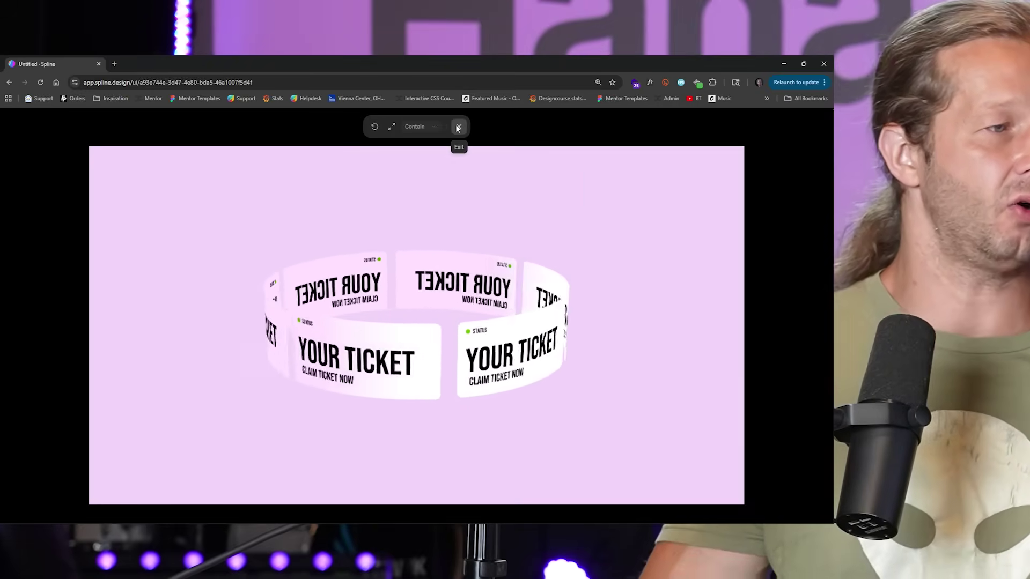
left_click(457, 126)
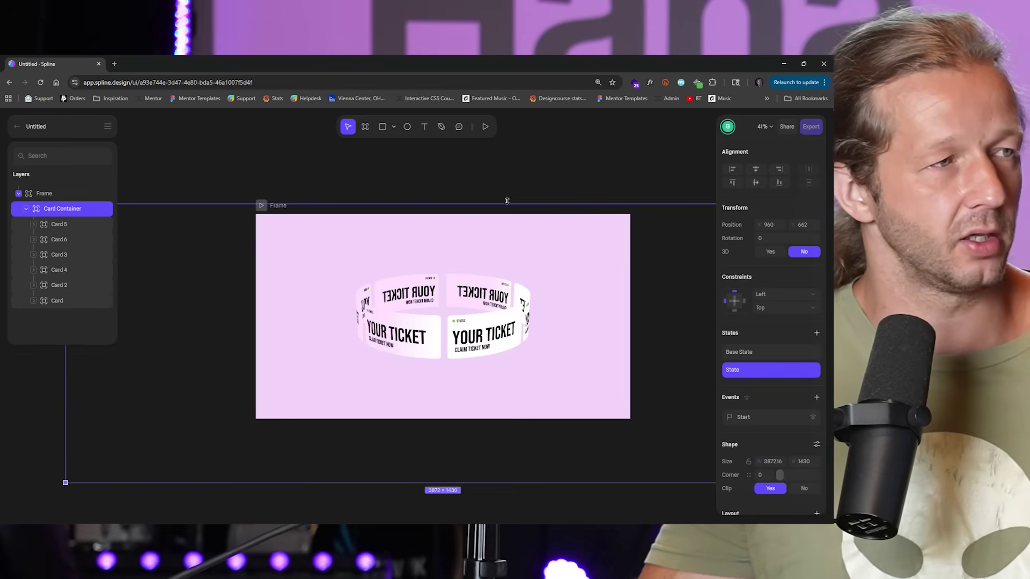
Draw a circle about 218 × 218 above the pink frame and move it into the frame's upper-left area
left_click(505, 181)
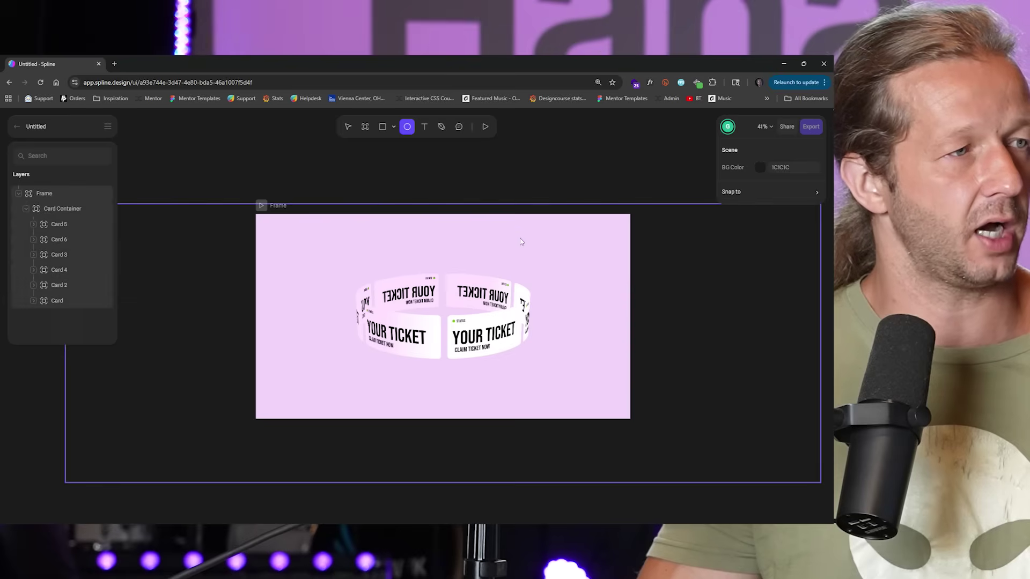
left_click(472, 186)
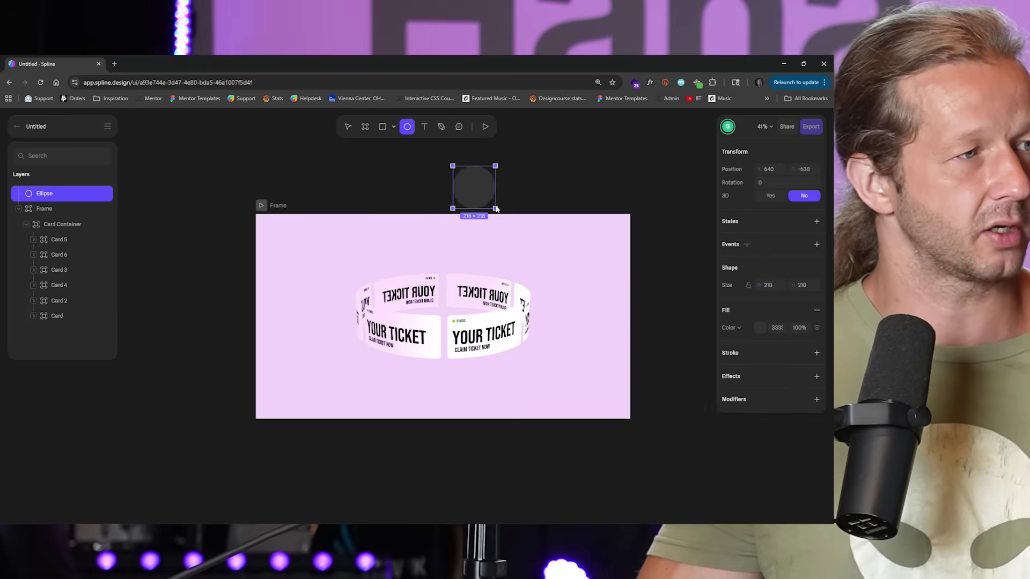
left_click_drag(471, 185, 313, 255)
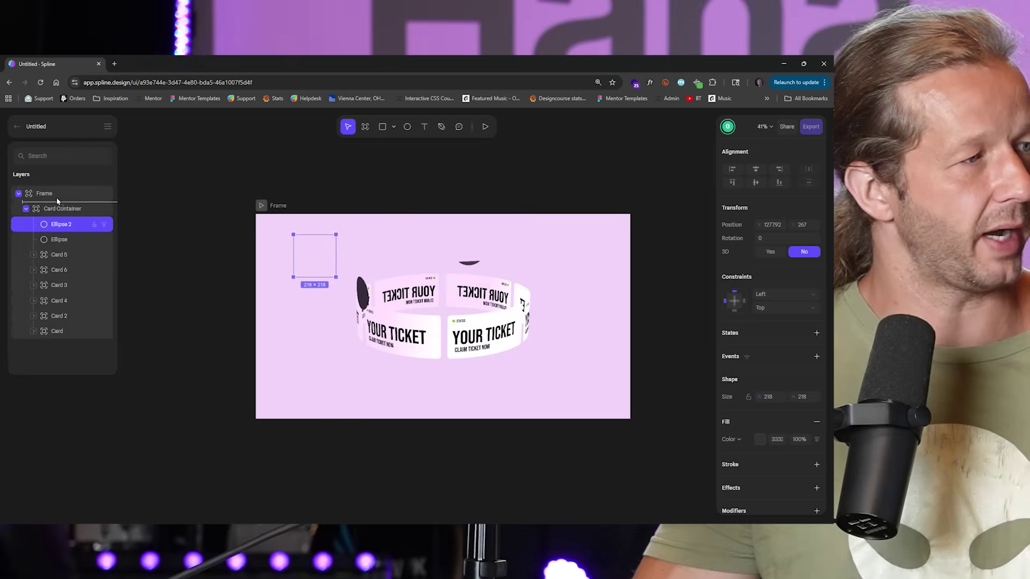
Delete the extra ellipse inside the Card Container and place Ellipse 2 above the Card Container within the Frame
left_click(81, 224)
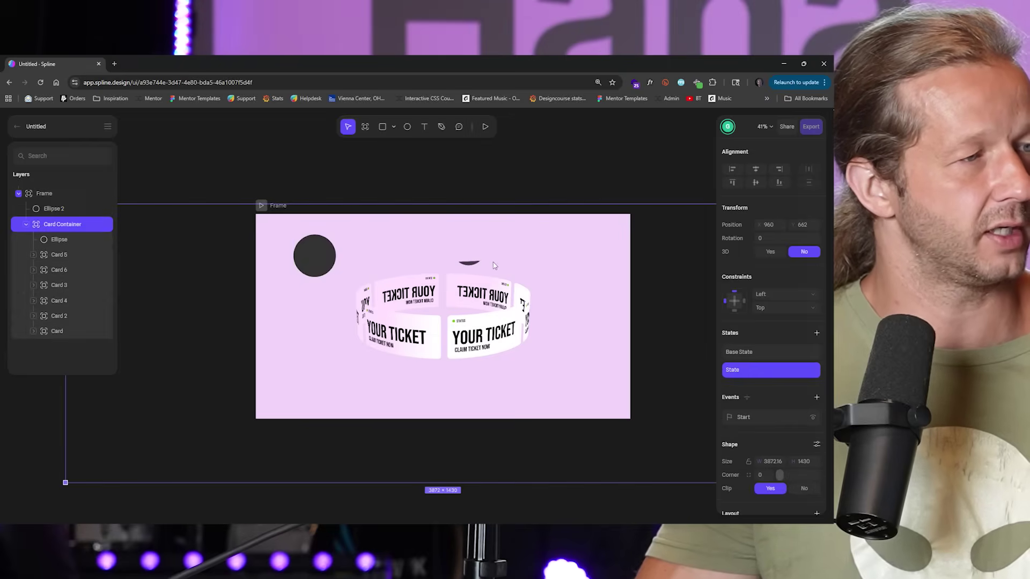
left_click(102, 209)
left_click(316, 251)
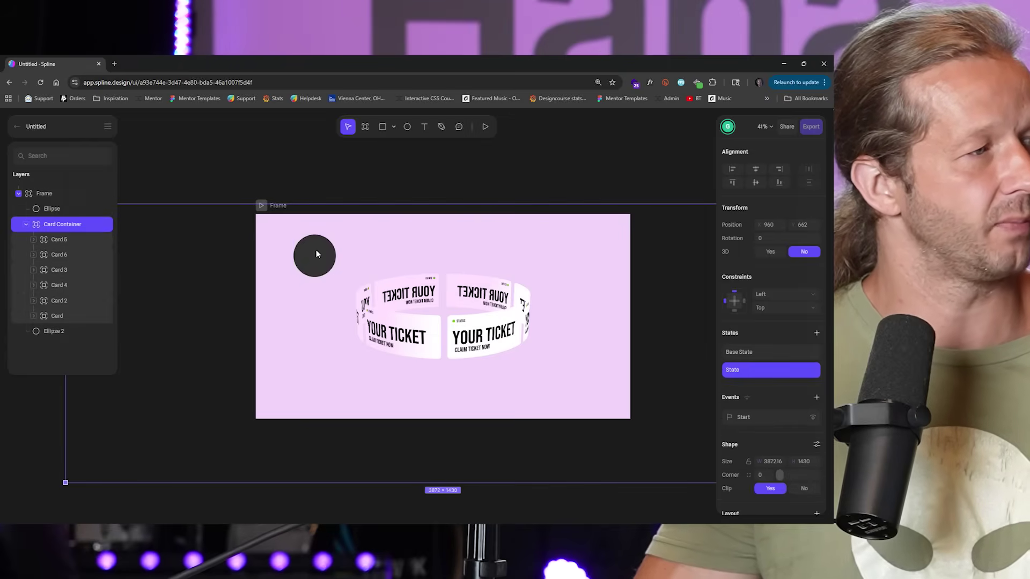
left_click(56, 210)
left_click_drag(478, 186, 320, 244)
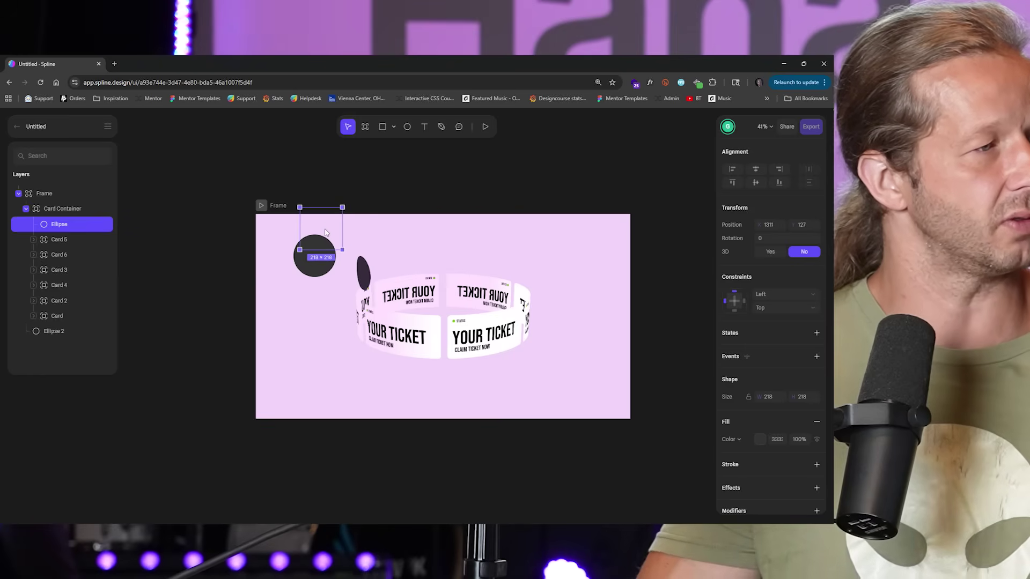
key("Delete")
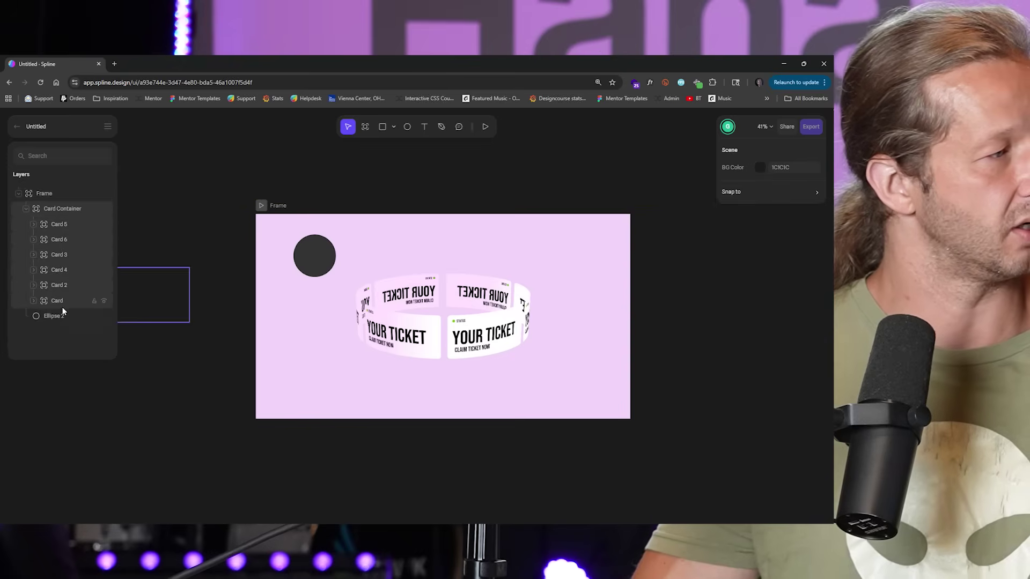
left_click(54, 320)
left_click_drag(55, 319, 48, 201)
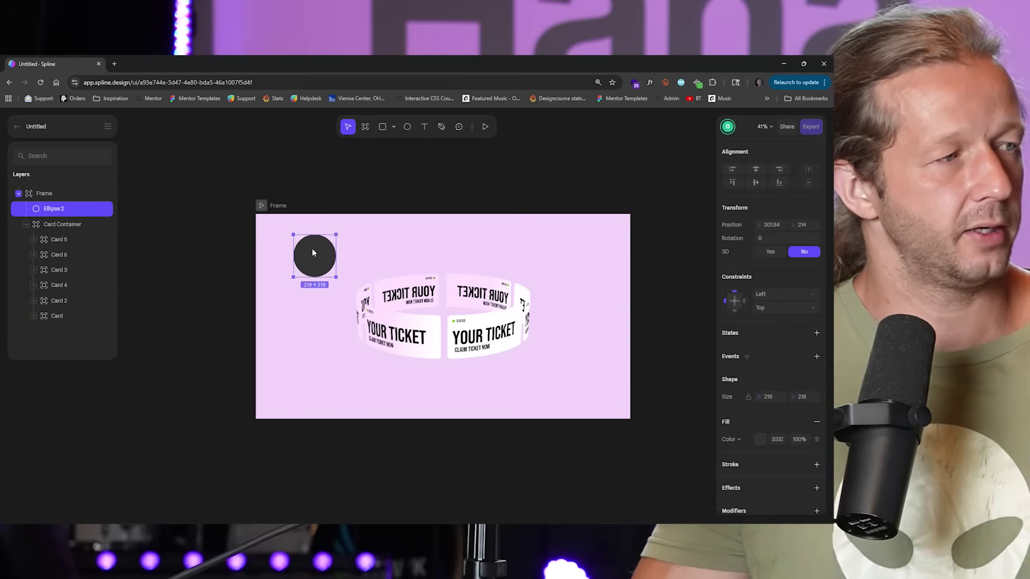
Fill the circle with white at about 29% opacity
left_click(760, 440)
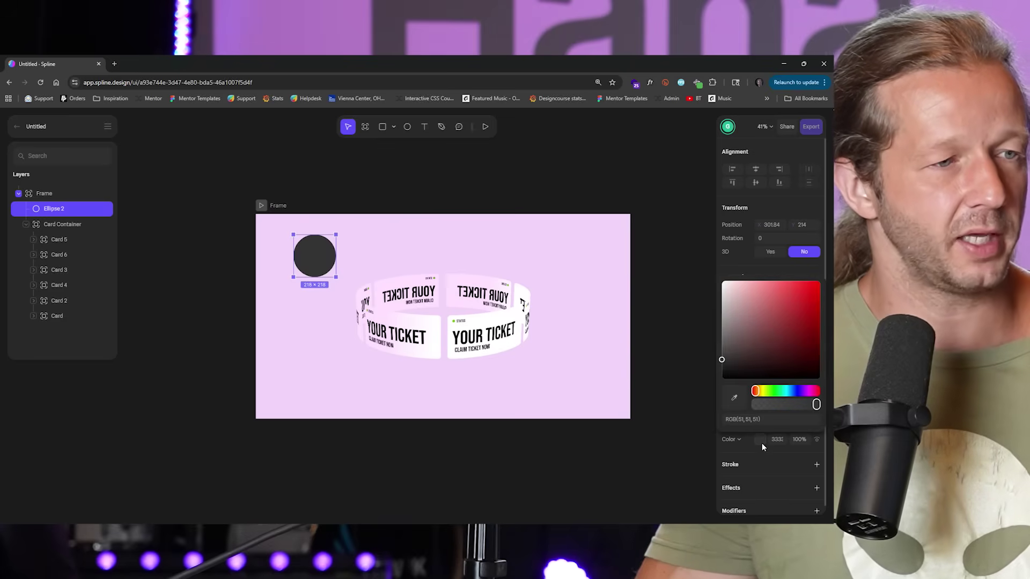
left_click_drag(747, 333, 722, 281)
left_click_drag(816, 409, 791, 411)
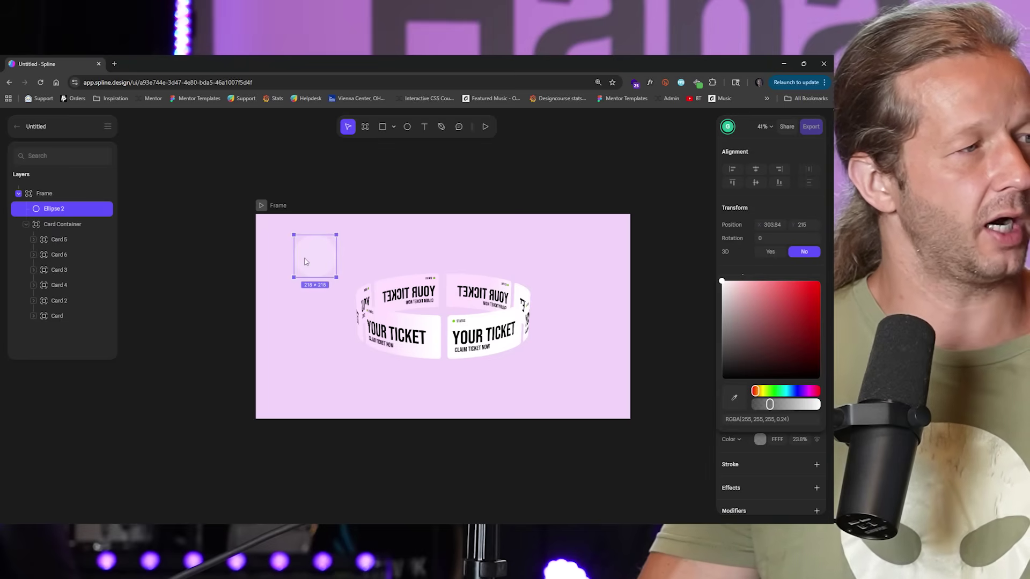
Move the translucent circle over the ring's left tickets and place it above the Card Container instead of inside Card 4
left_click_drag(313, 262, 241, 231)
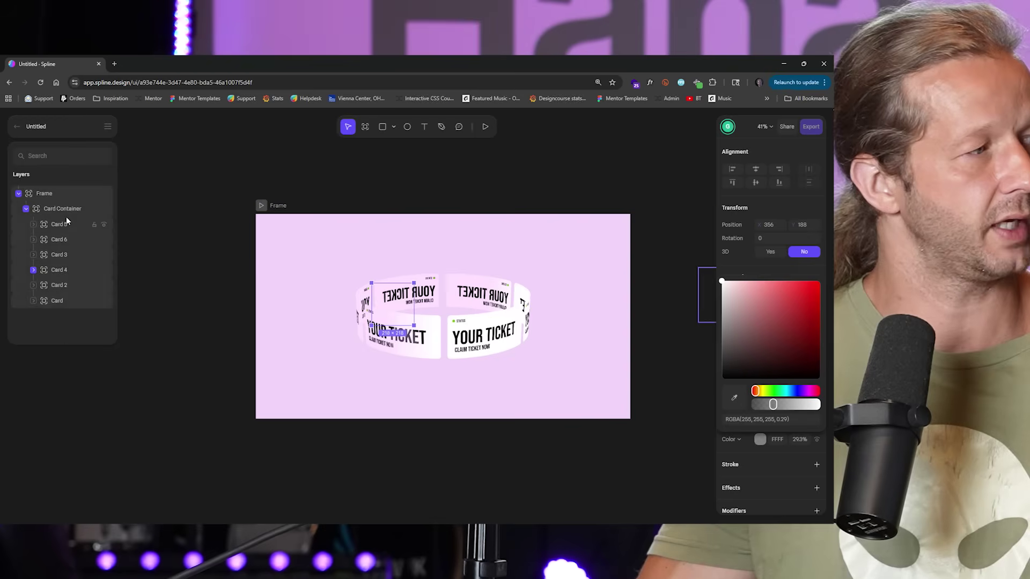
left_click(54, 270)
left_click(65, 286)
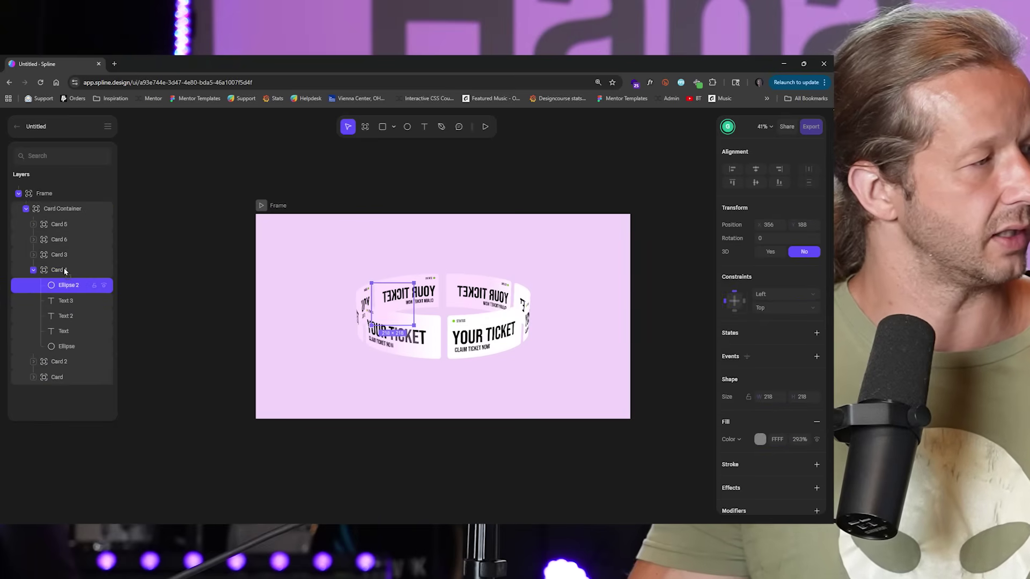
left_click_drag(49, 220, 50, 204)
Add an effect to the circle and set its type to Liquid Glass
scroll(409, 316, "up", 10, "ctrl")
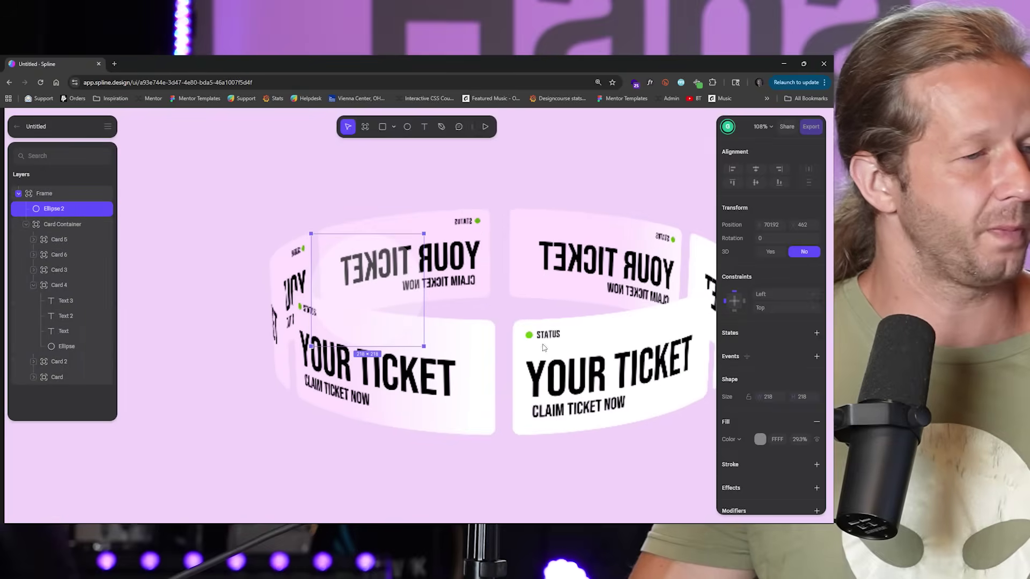
left_click(817, 478)
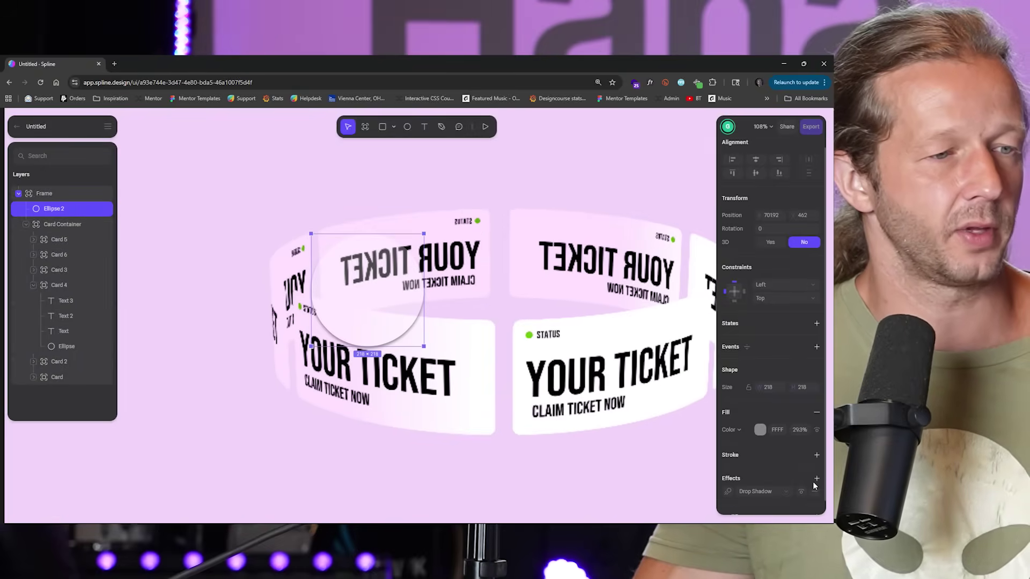
left_click(761, 492)
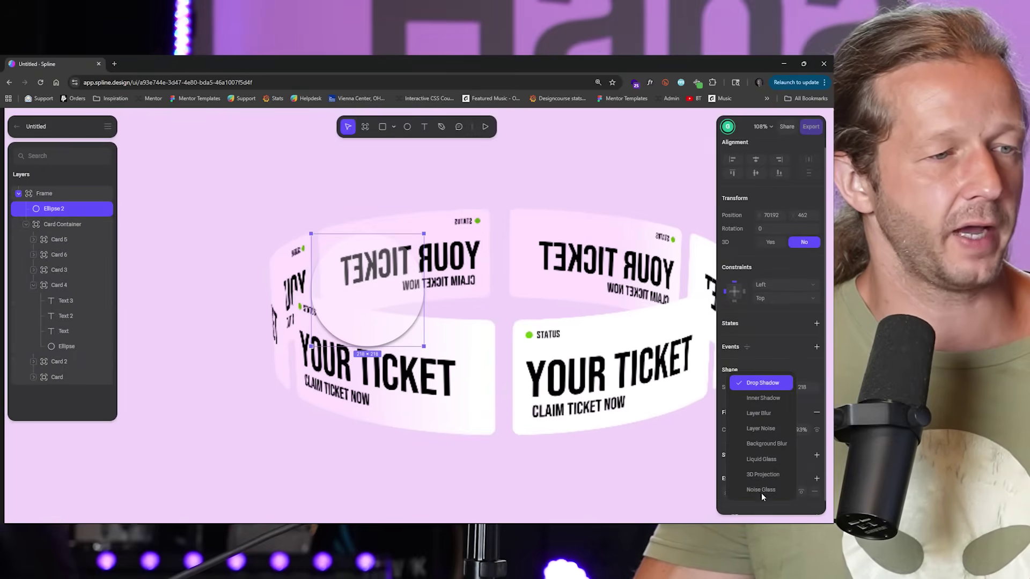
left_click(761, 459)
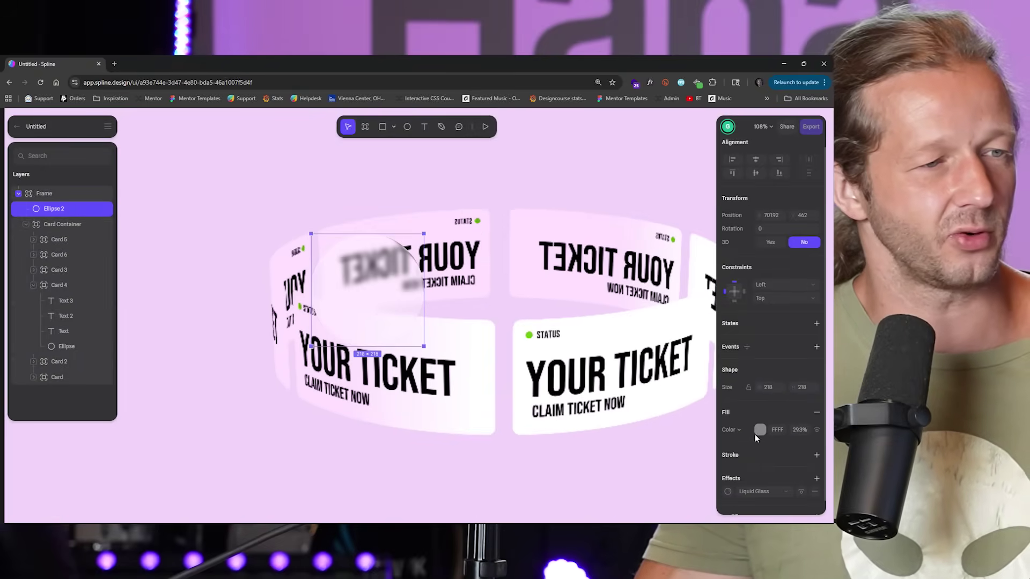
Set the Liquid Glass effect's magnification to 40 and its profile to 40
left_click(728, 493)
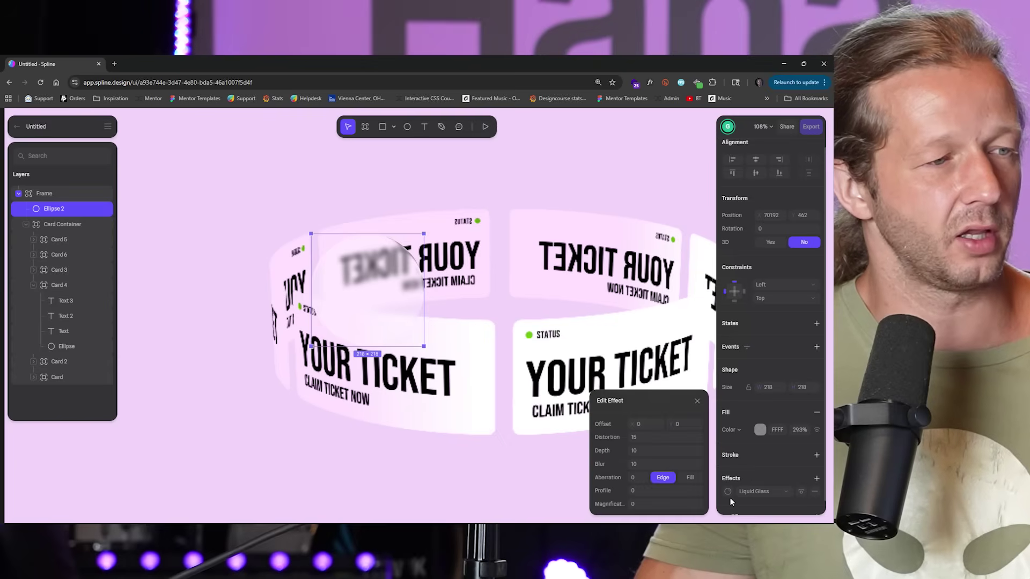
left_click(651, 503)
type("1")
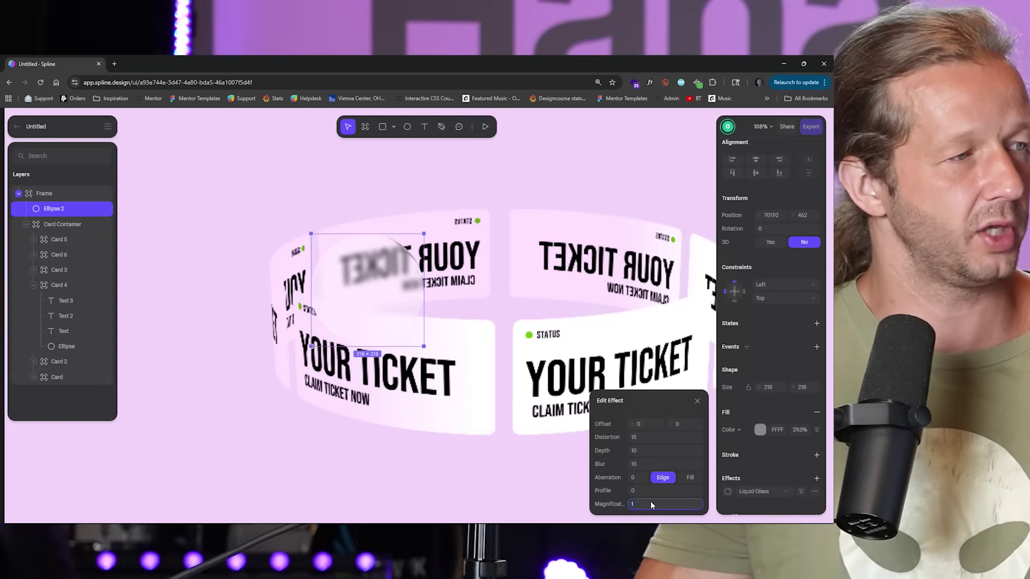
key("BackSpace")
type("20")
key("Return")
type("40")
left_click(643, 490)
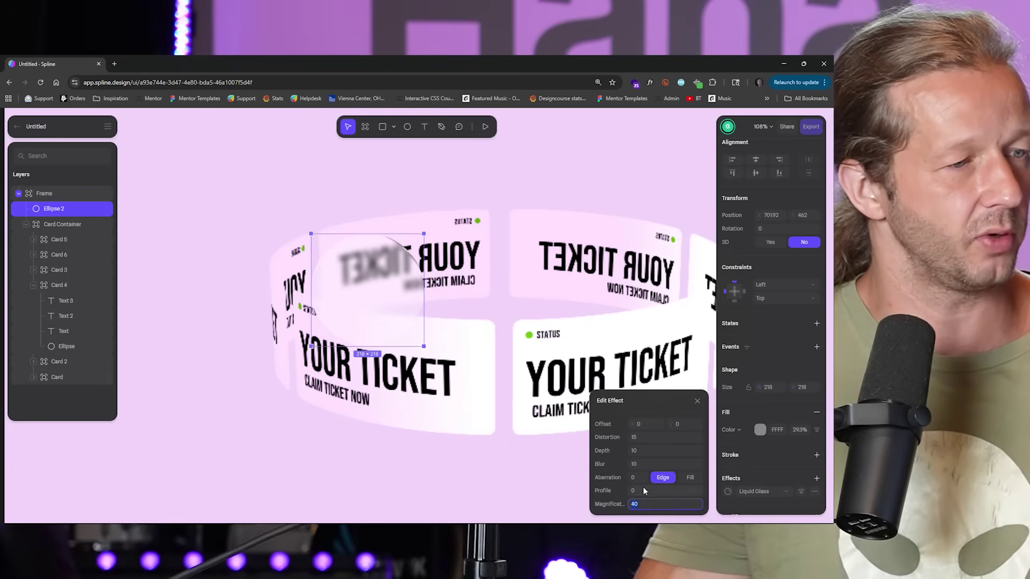
type("20")
key("Return")
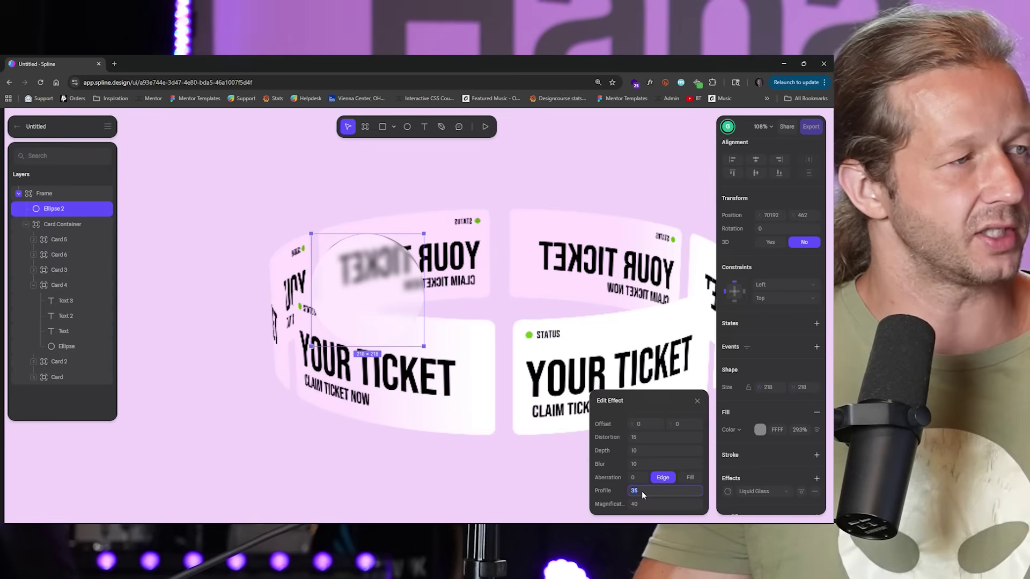
type("40")
Set the Liquid Glass effect's distortion to 86 and its depth to 37
left_click(642, 438)
type("16")
key("Return")
type("63")
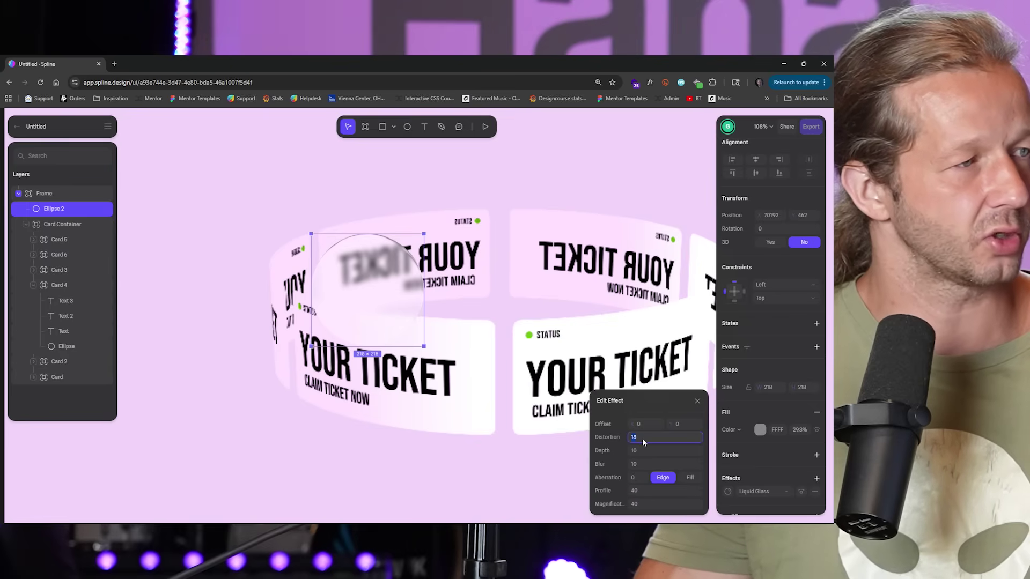
key("Return")
type("86")
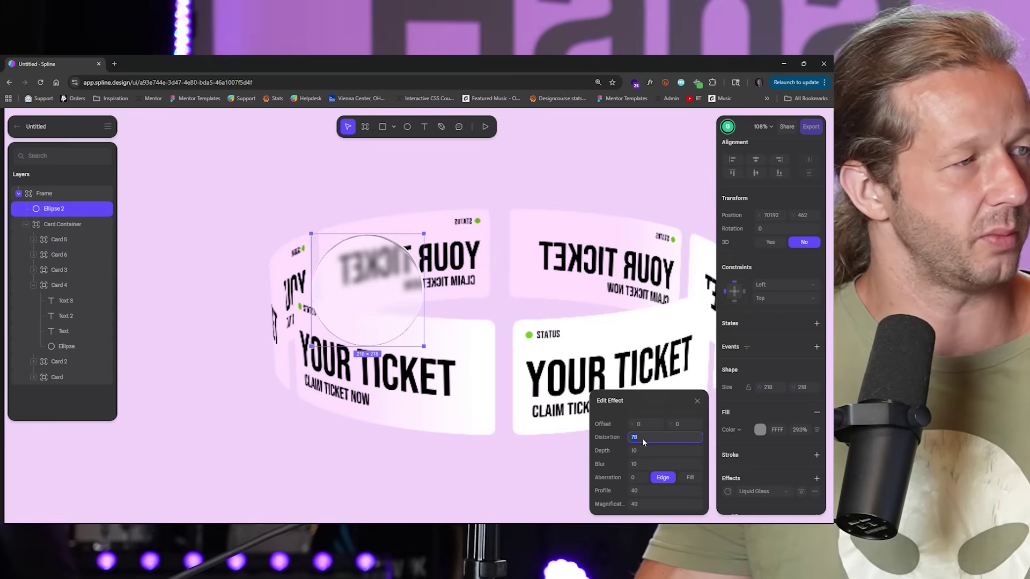
key("Return")
left_click(643, 451)
type("11")
key("Return")
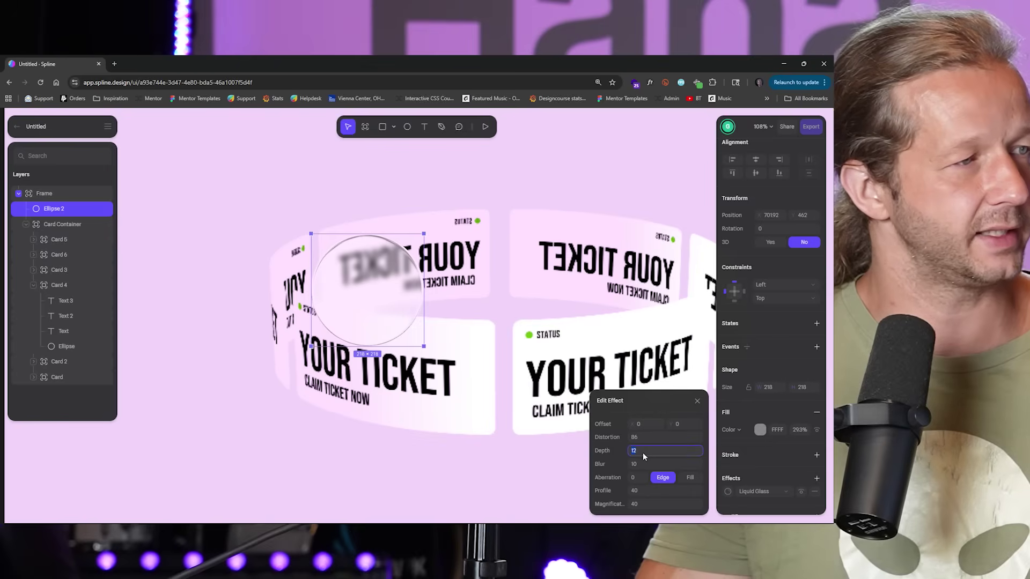
type("37")
key("Return")
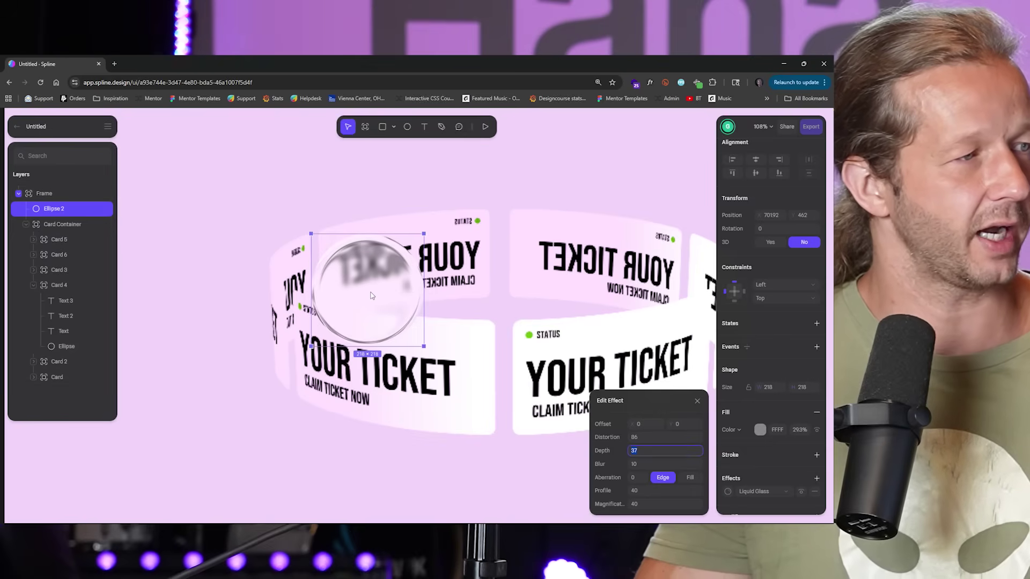
Bring Ellipse 2 back above the Card Container, lock that container and position the glass circle over the ring's left tickets
left_click_drag(372, 296, 361, 366)
left_click_drag(358, 331, 333, 244)
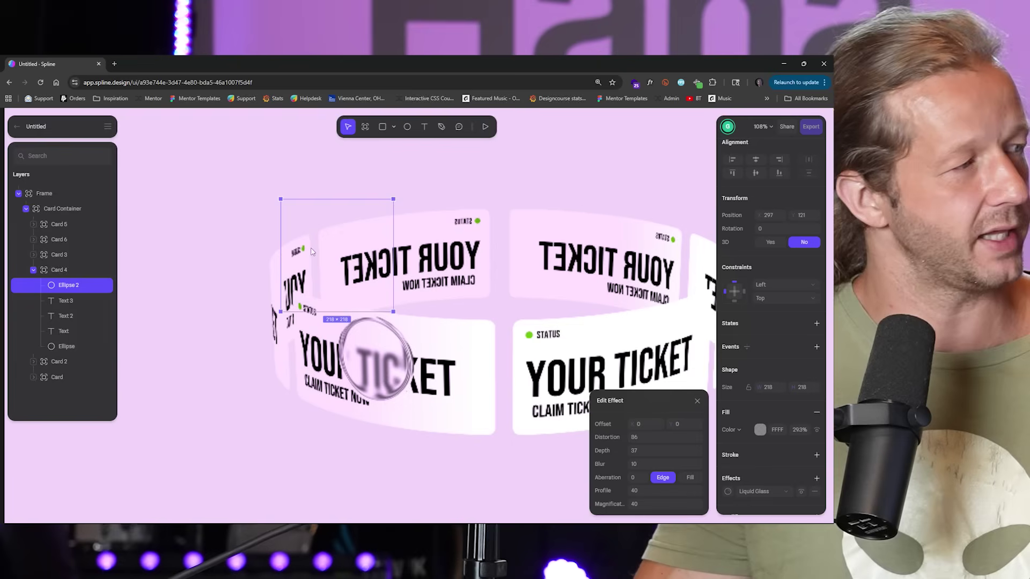
mouse_move(68, 284)
left_mouse_down()
mouse_move(66, 320)
mouse_move(66, 285)
left_mouse_up()
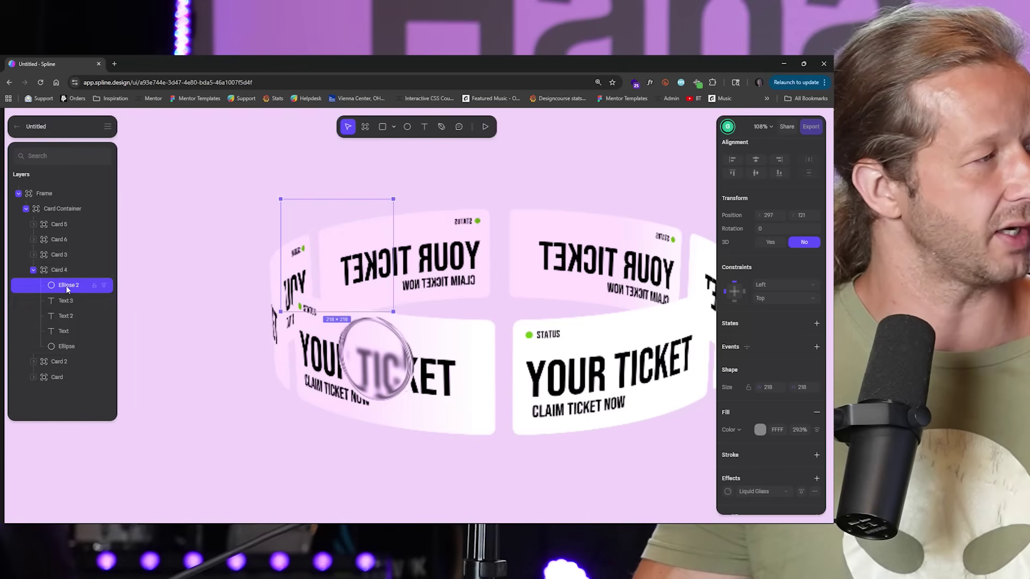
left_click_drag(55, 203, 55, 204)
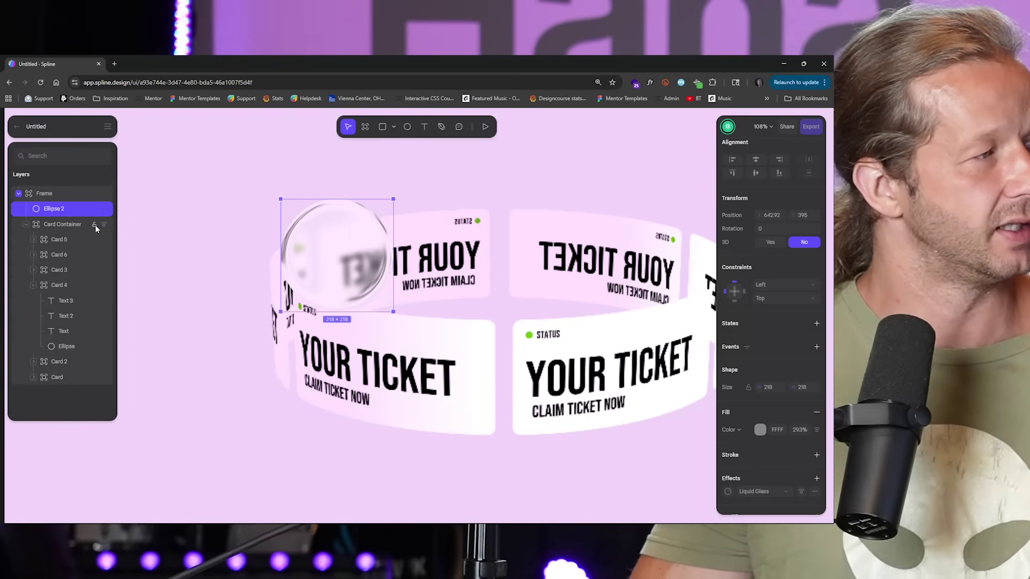
left_click_drag(340, 244, 343, 314)
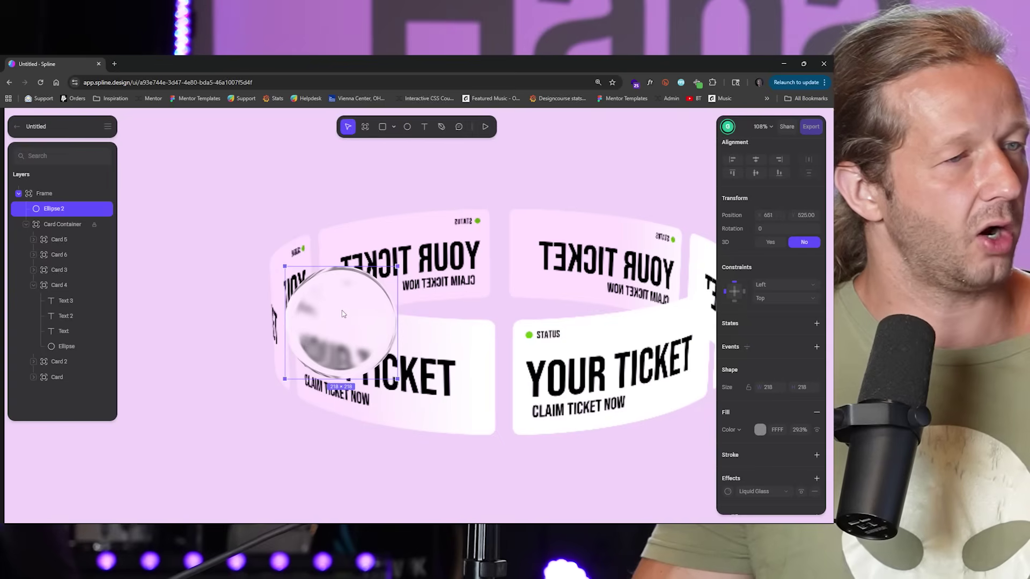
Reduce the Liquid Glass effect's blur to 3
left_click(729, 491)
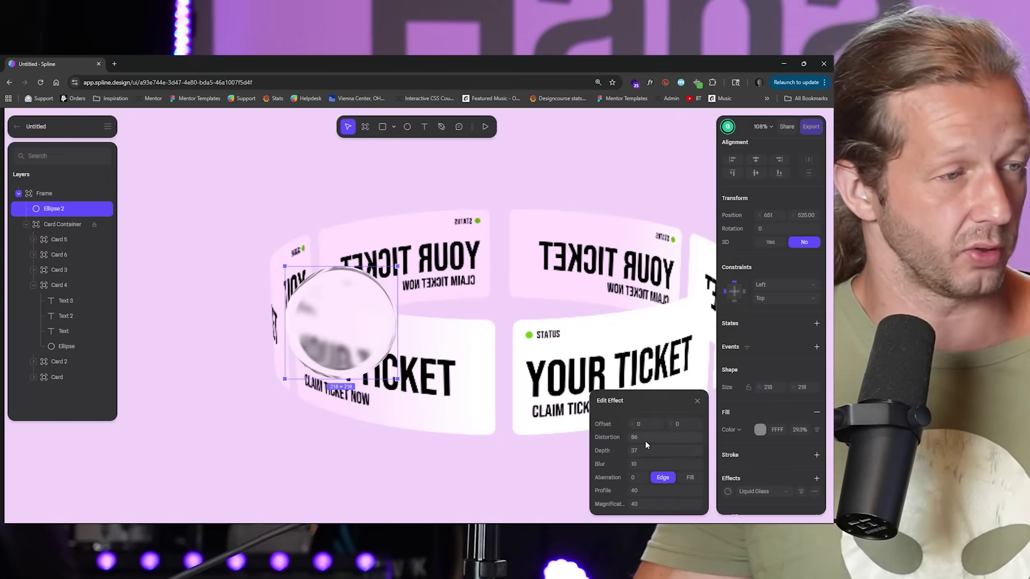
left_click(645, 464)
type("3")
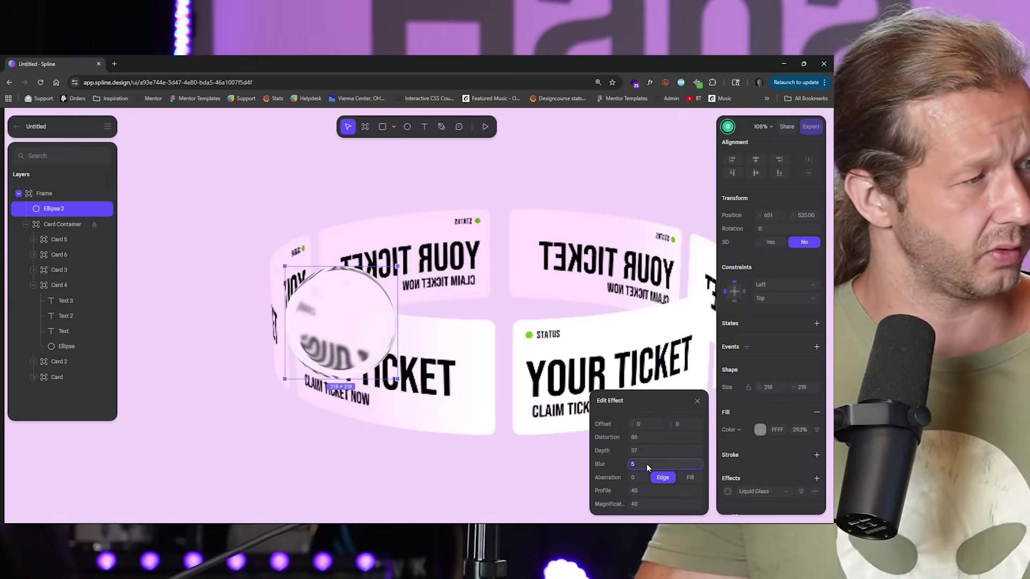
Shift the glass circle slightly up and left over the tickets, preview the design and return to the editor
mouse_move(343, 315)
left_mouse_down()
mouse_move(288, 315)
mouse_move(342, 315)
mouse_move(410, 338)
mouse_move(338, 301)
left_mouse_up()
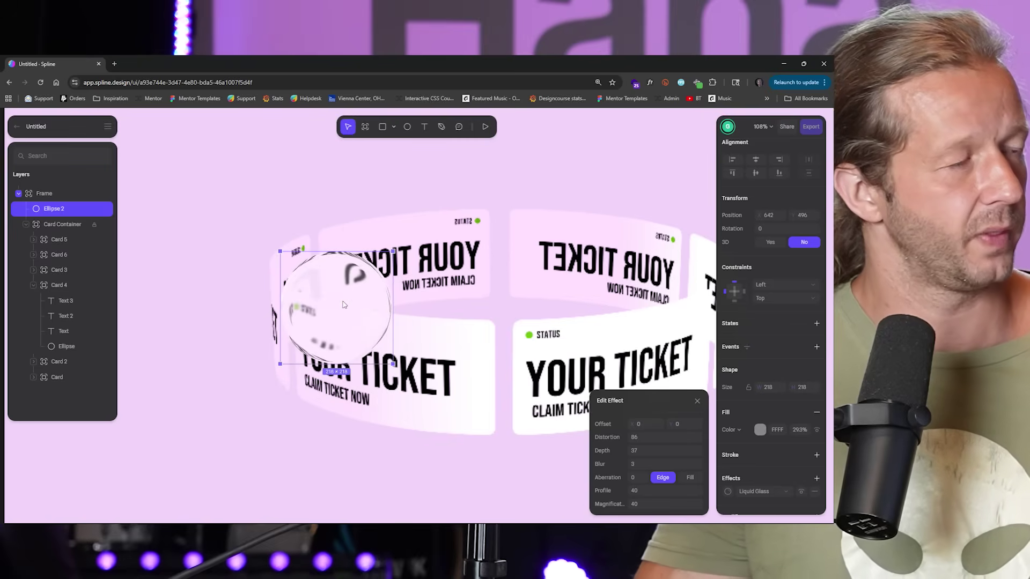
left_click(484, 126)
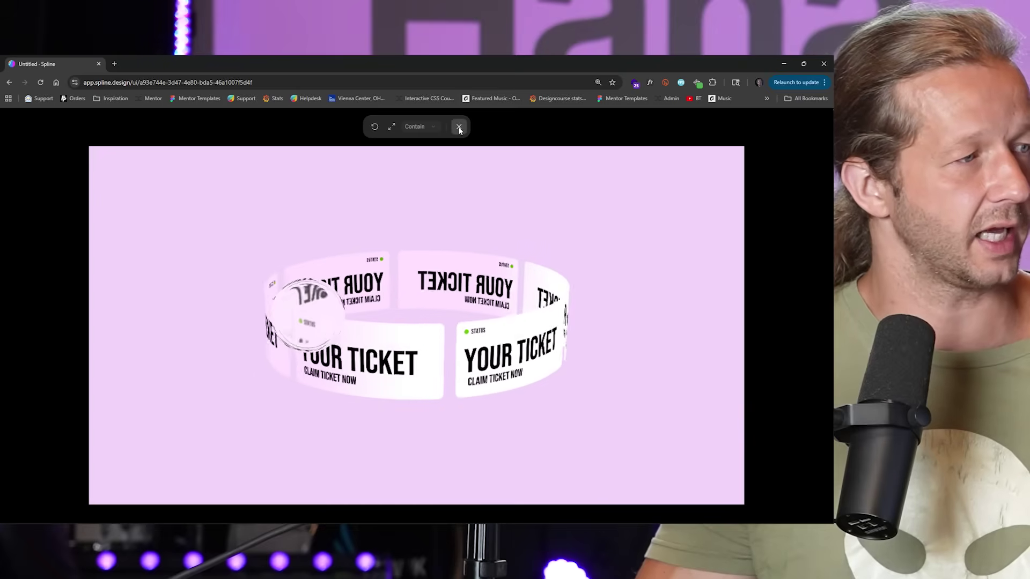
left_click(459, 126)
Sketch a small right-pointing triangle about 27 × 52 with the Pen tool, above and left of the glass circle
left_click(259, 175)
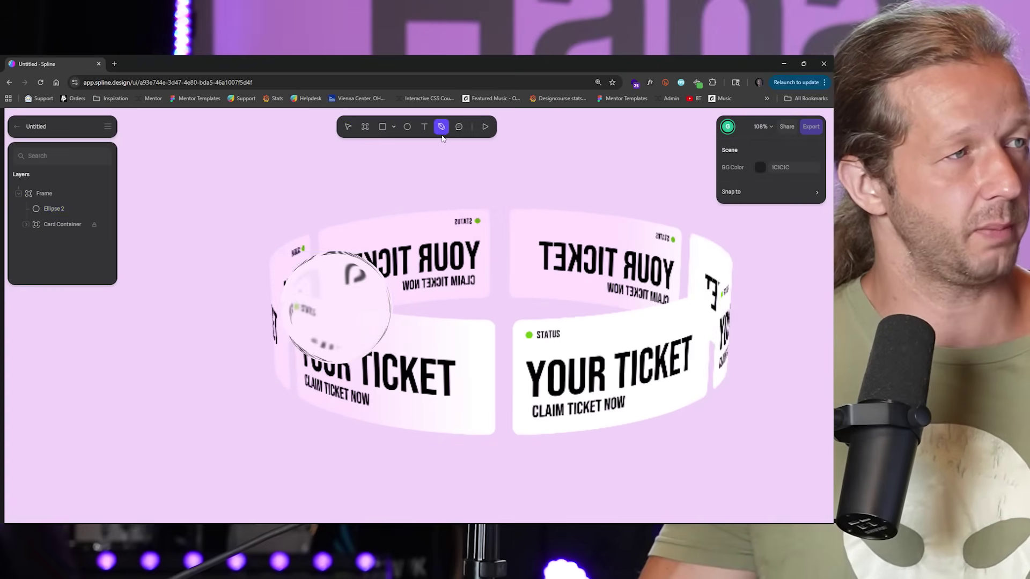
left_click(261, 188)
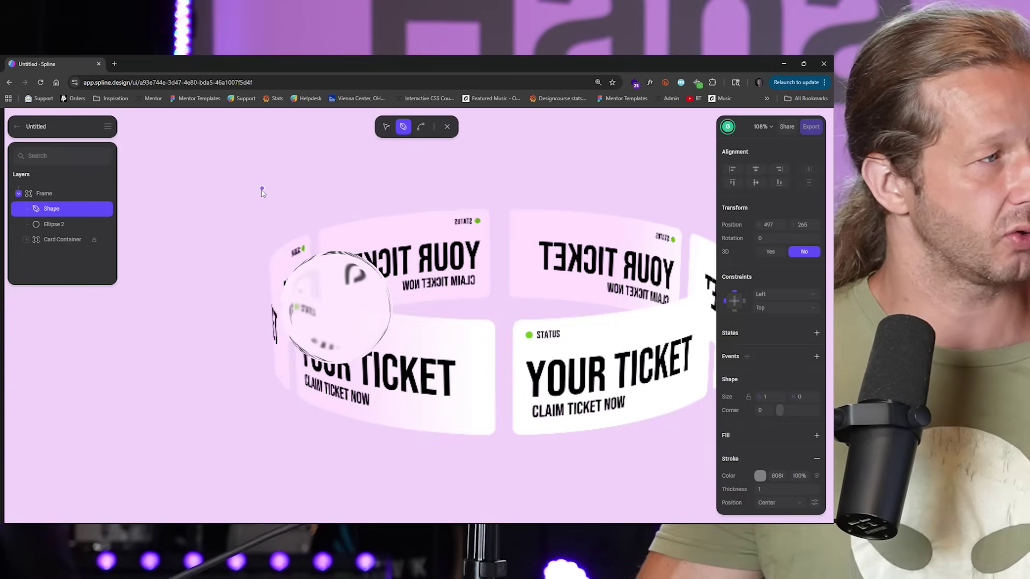
left_click(261, 214)
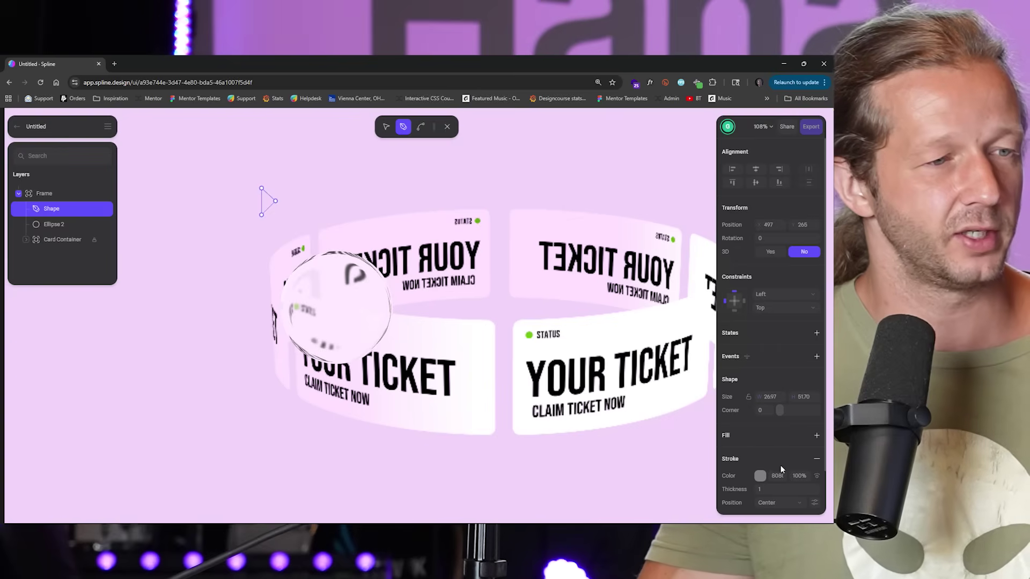
Remove the triangle's stroke, give it a solid black fill and finish editing the shape
left_click(760, 476)
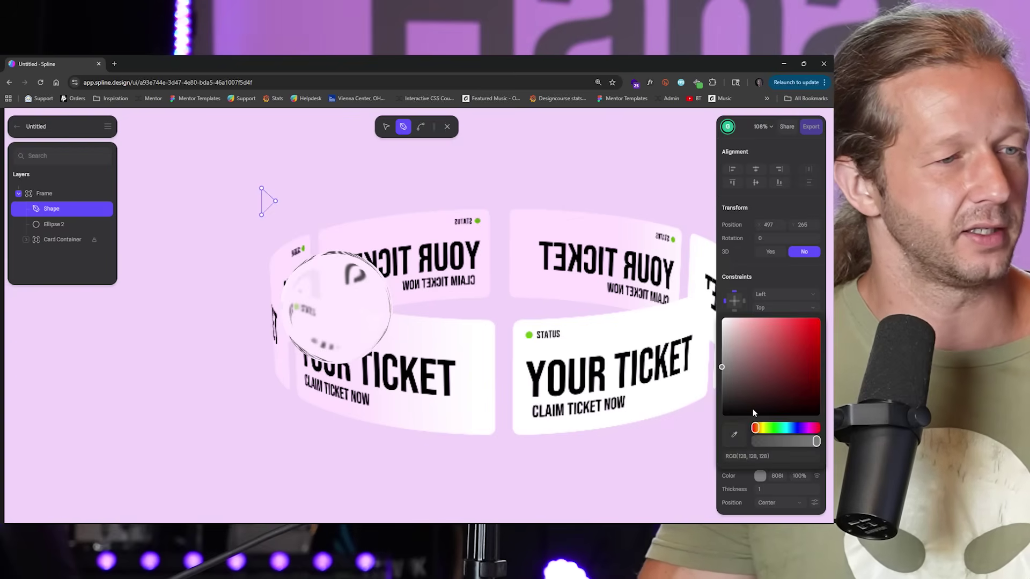
left_click(777, 476)
left_click(817, 461)
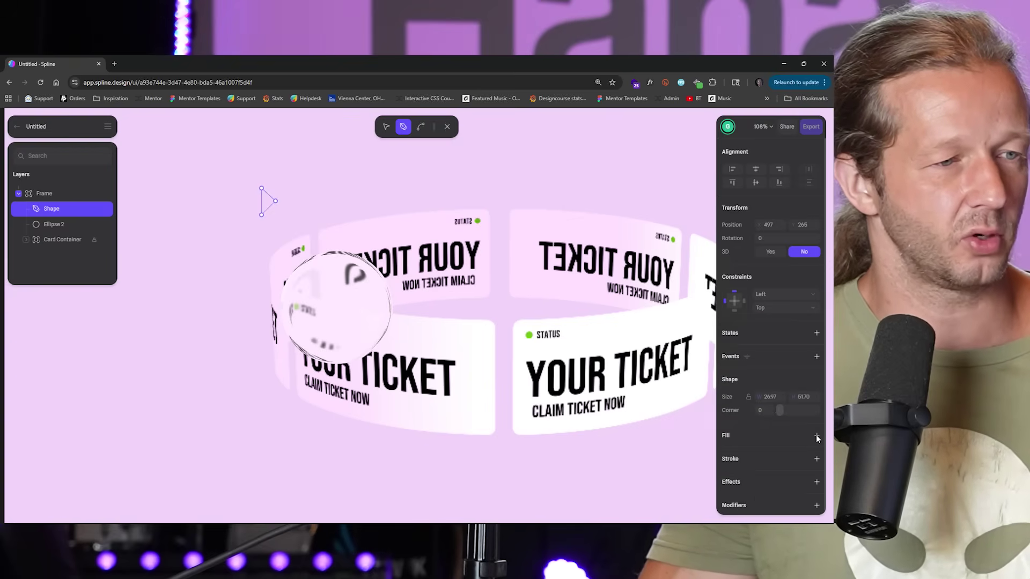
left_click(816, 435)
left_click(759, 452)
left_click_drag(723, 387, 716, 398)
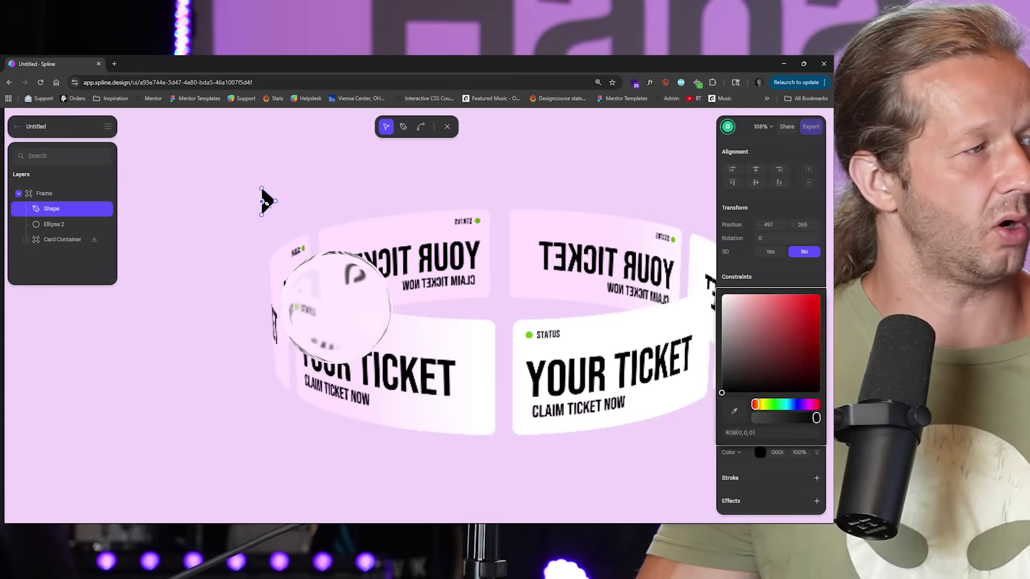
key("Escape")
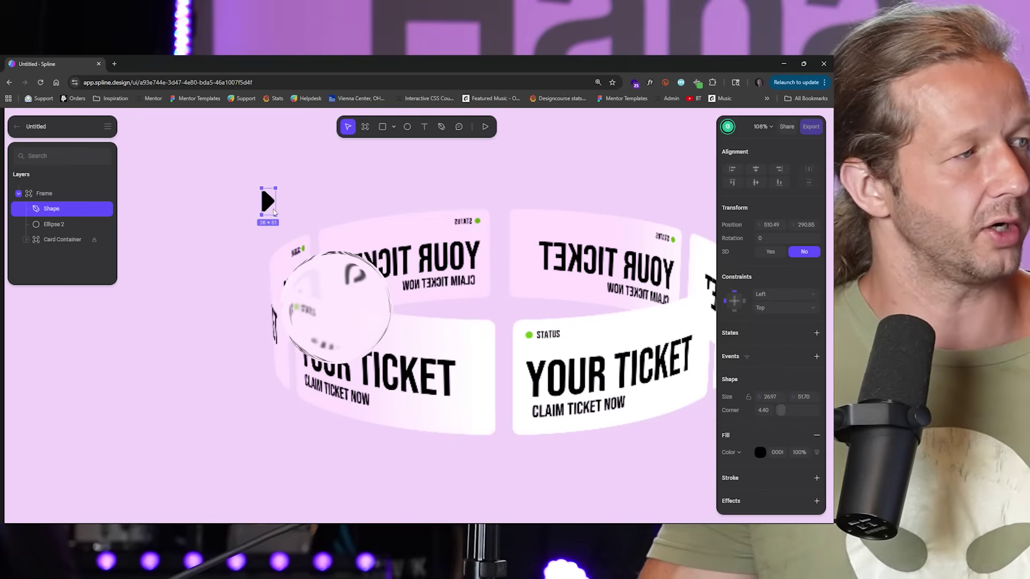
Move the triangle to the centre of the glass circle and round its corners to 5.40
left_click_drag(266, 206, 298, 319)
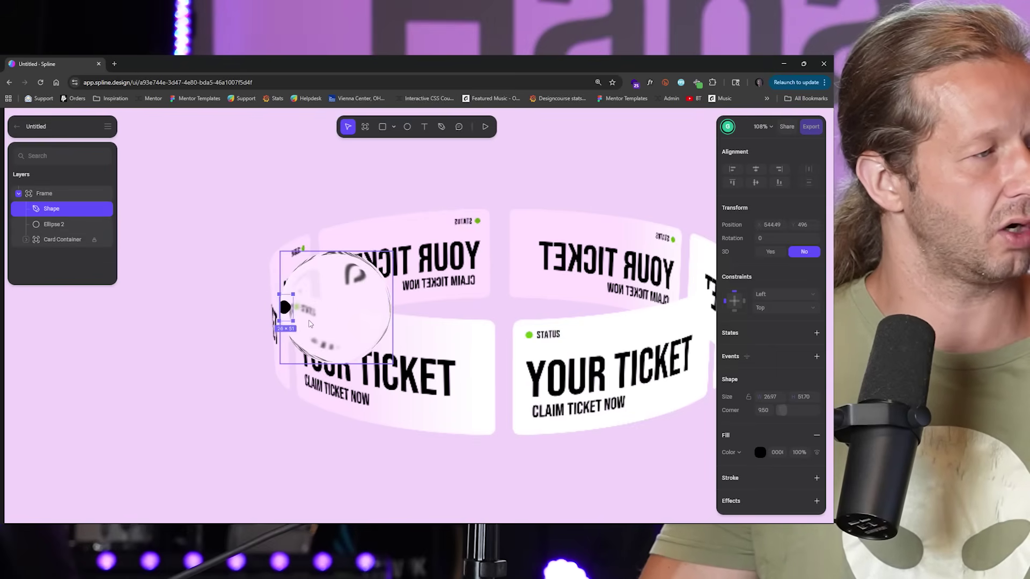
left_click_drag(326, 319, 362, 313)
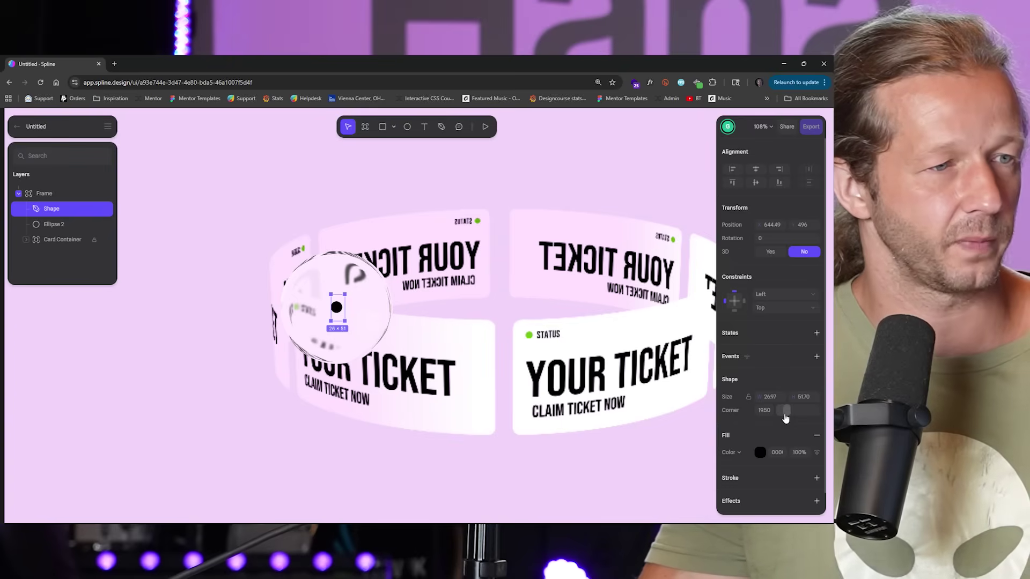
left_click_drag(785, 418, 784, 418)
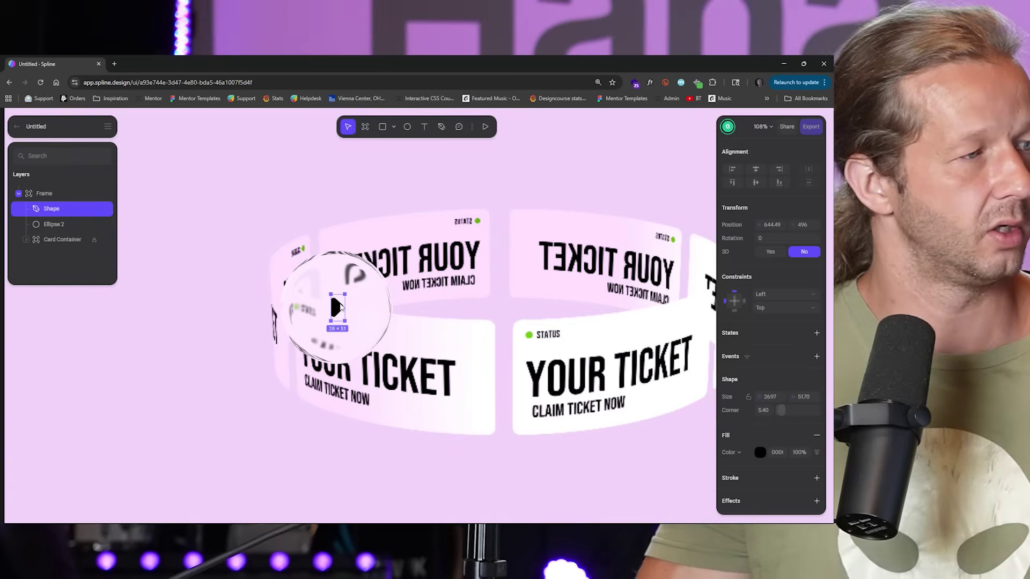
Enlarge the triangle from its centre to about 43 × 82 as a play icon inside the glass circle
left_click_drag(347, 297, 351, 289)
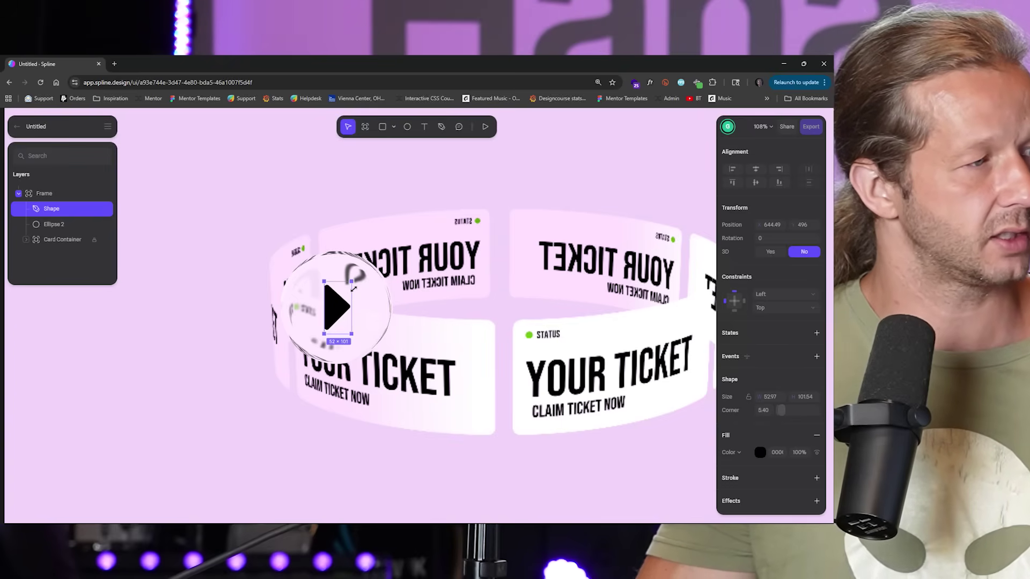
double_click(334, 304)
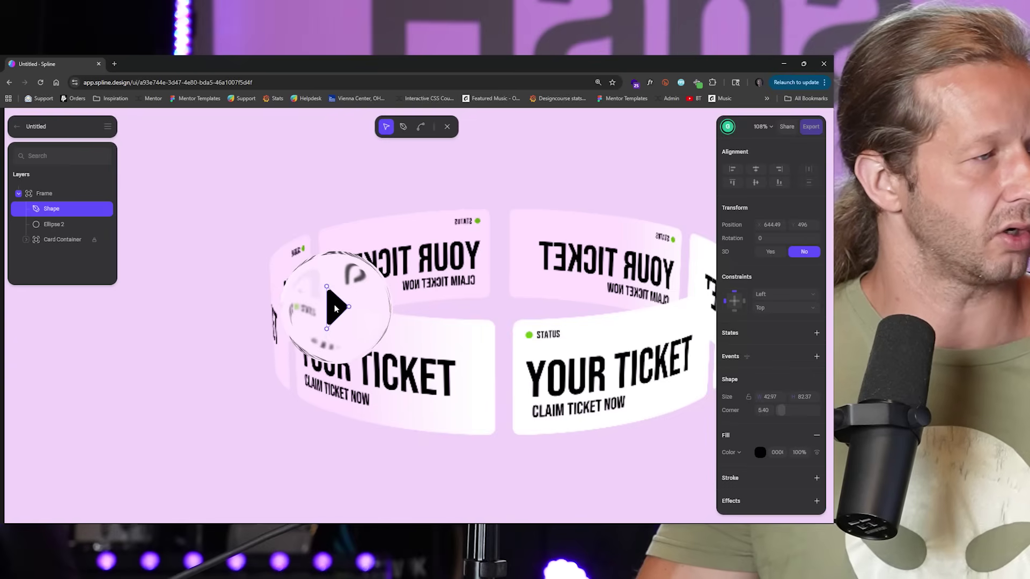
key("Escape")
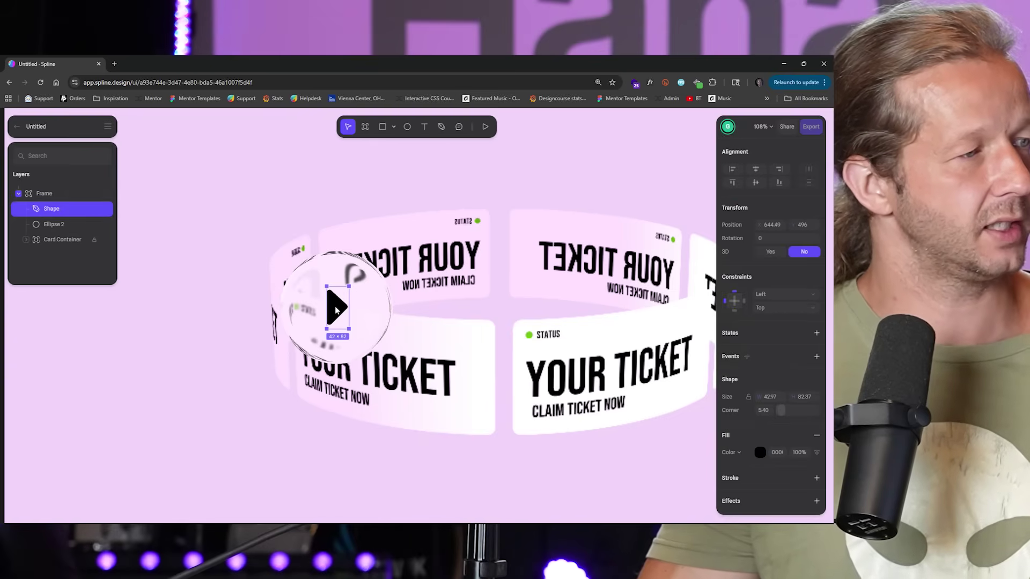
Group the triangle with Ellipse 2 and give the group a Follow event targeting the cursor with damping 9
left_click(56, 225, "shift")
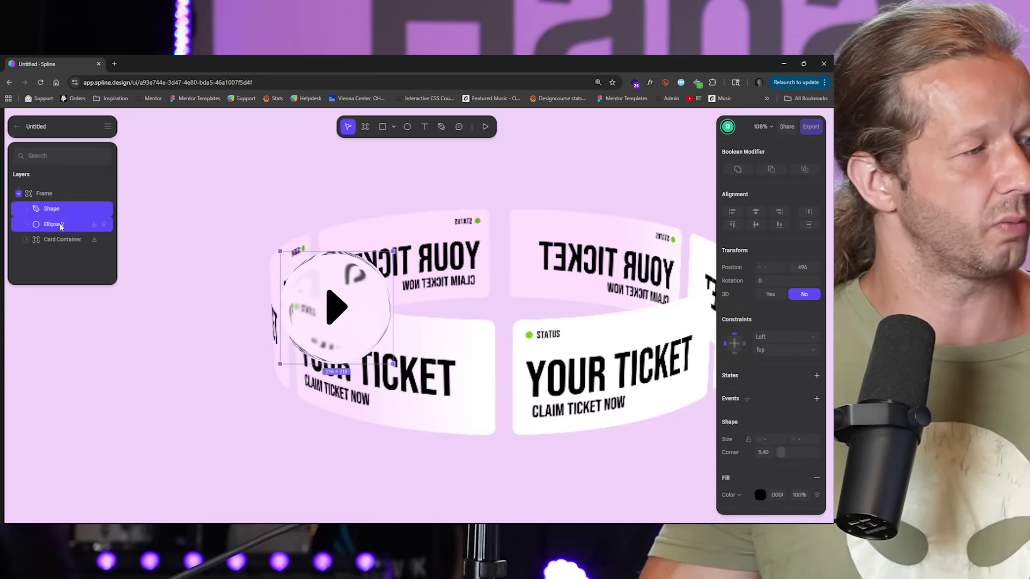
key("ctrl+g")
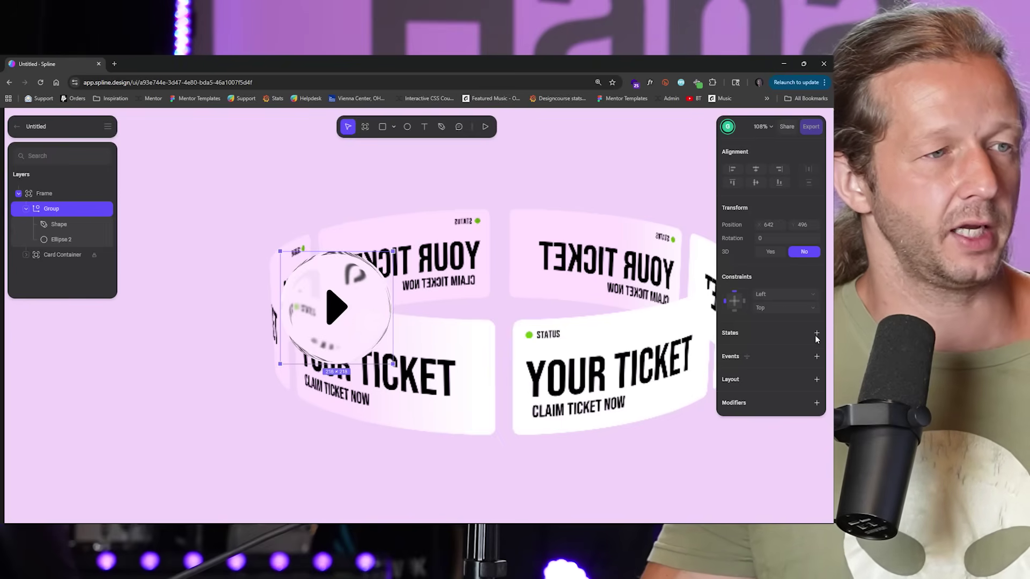
left_click(817, 357)
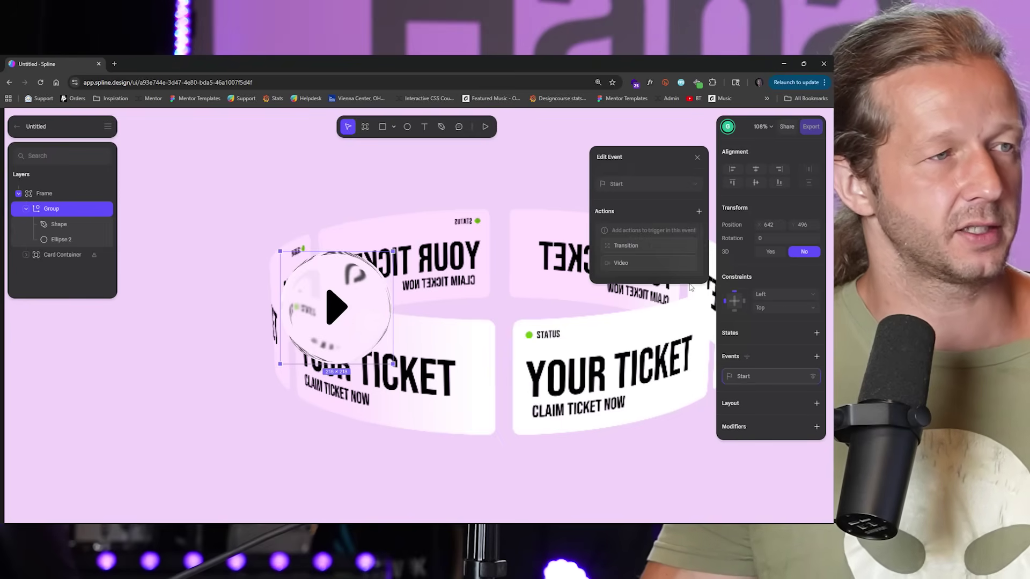
left_click(655, 242)
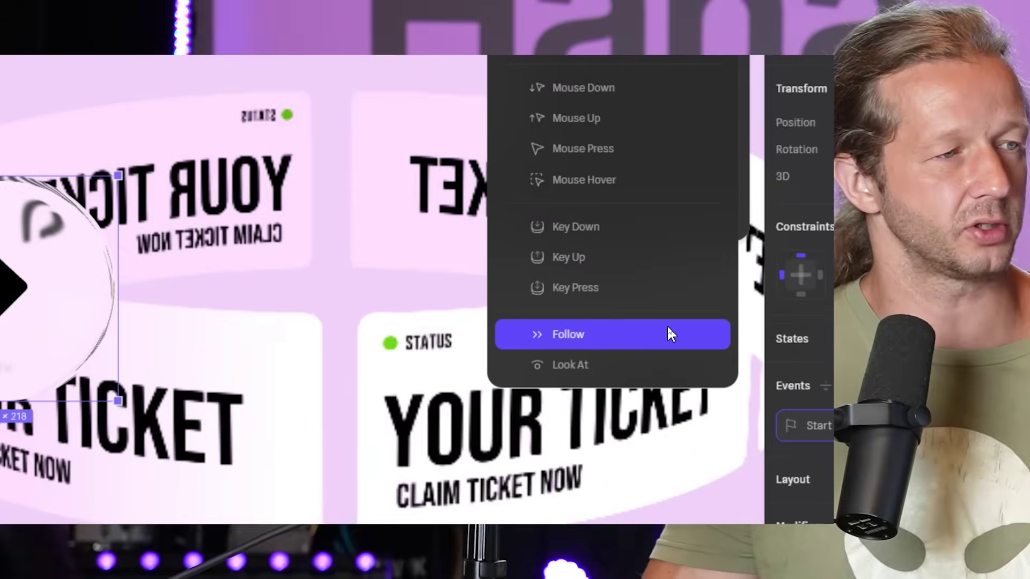
left_click(667, 329)
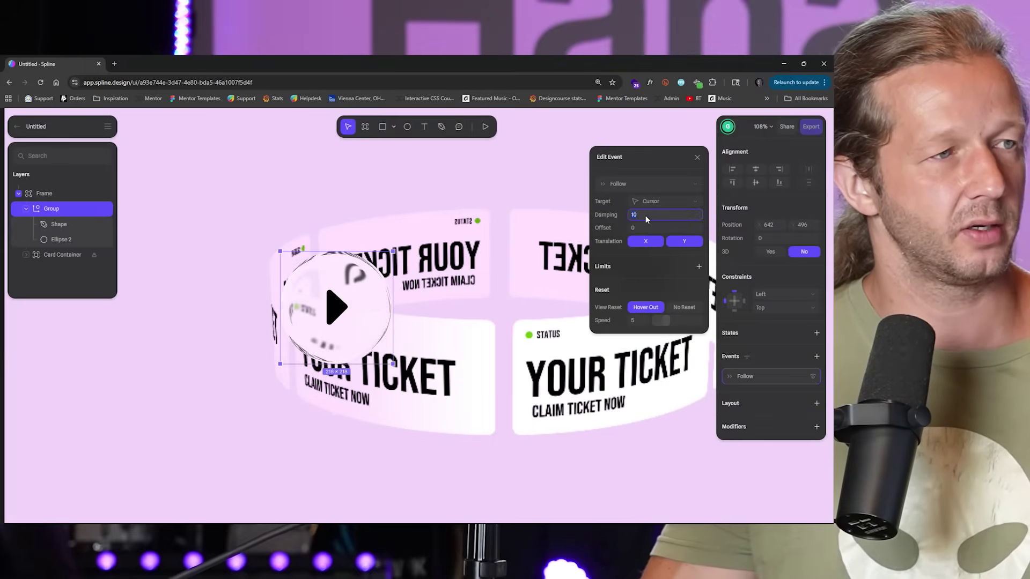
key("BackSpace")
type("9")
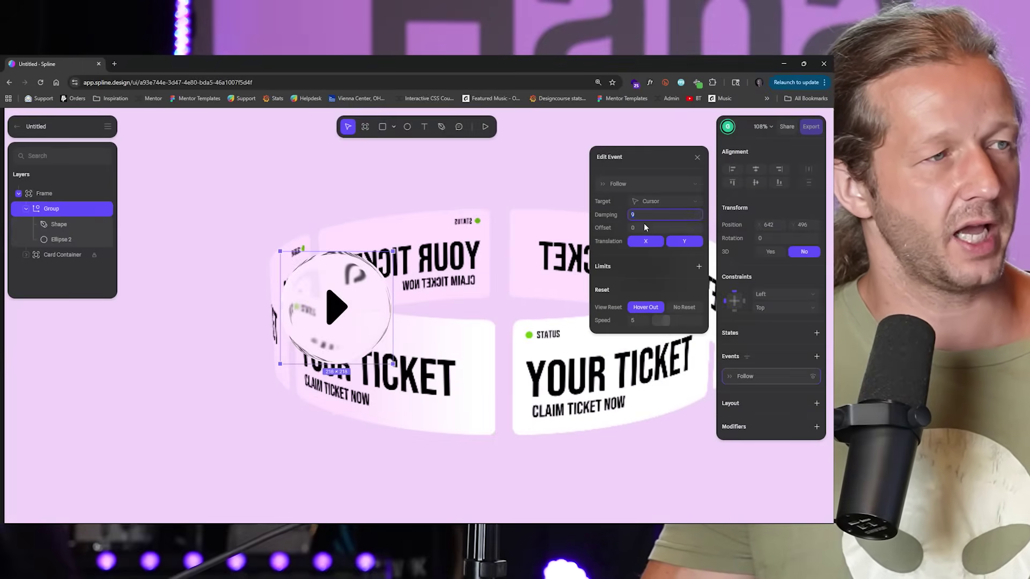
Preview the play button following the cursor over the rotating ring and return to the editor
left_click(483, 129)
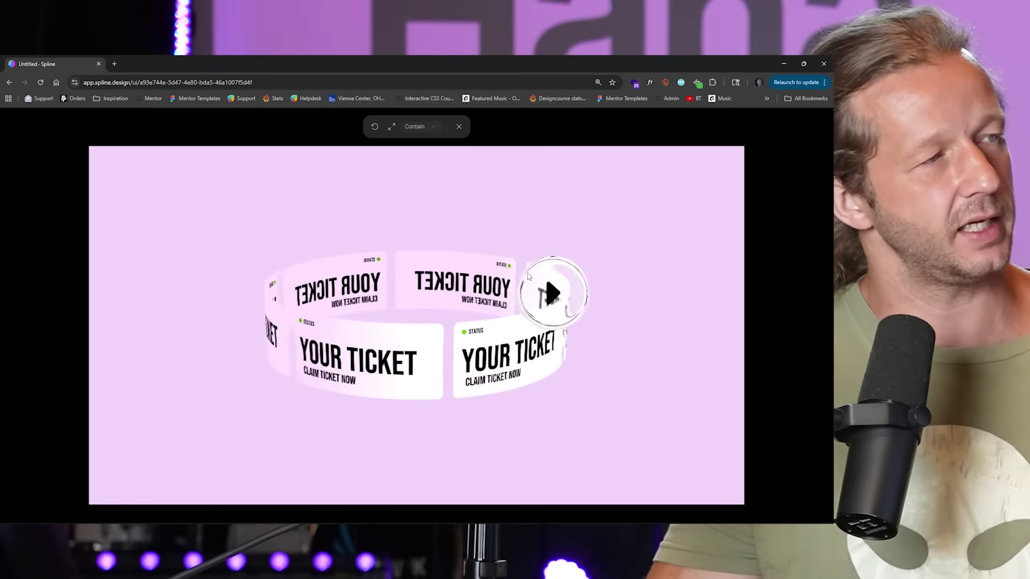
key("Escape")
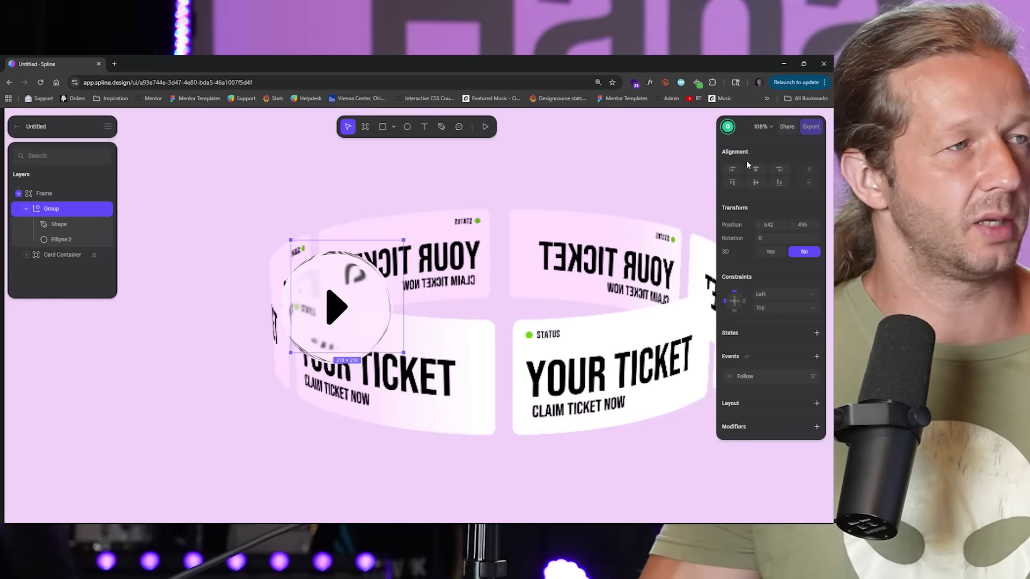
left_click(486, 128)
left_click(455, 131)
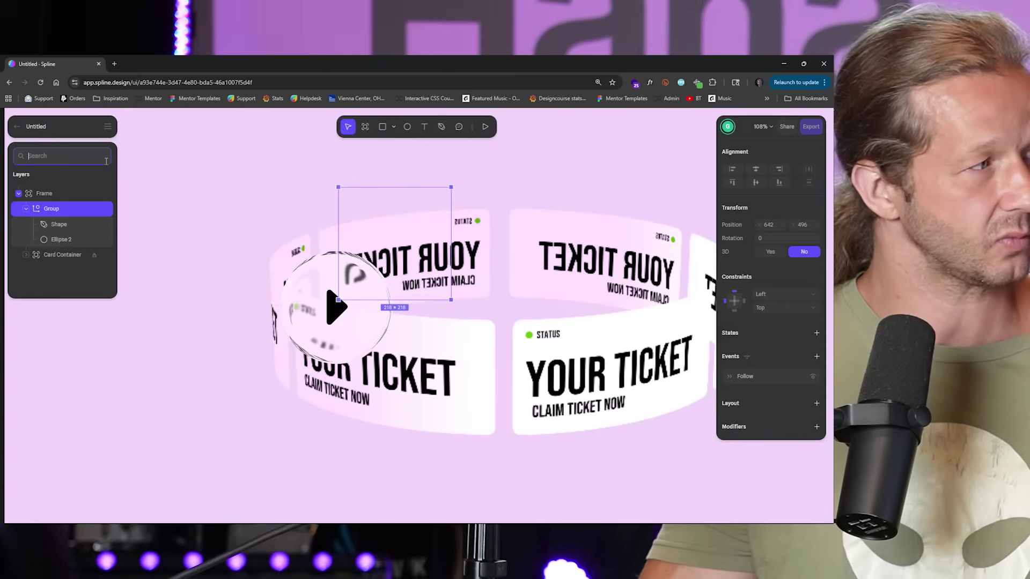
Export the Frame as an embed link without the logo, with Cover as its frame size, and copy the embed code
left_click(78, 189)
left_click(812, 127)
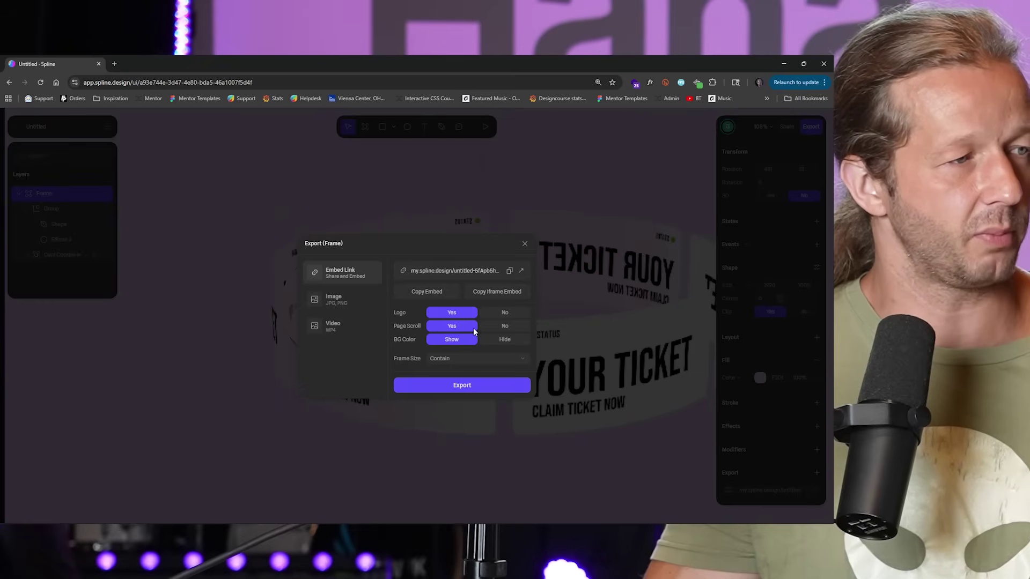
left_click(497, 316)
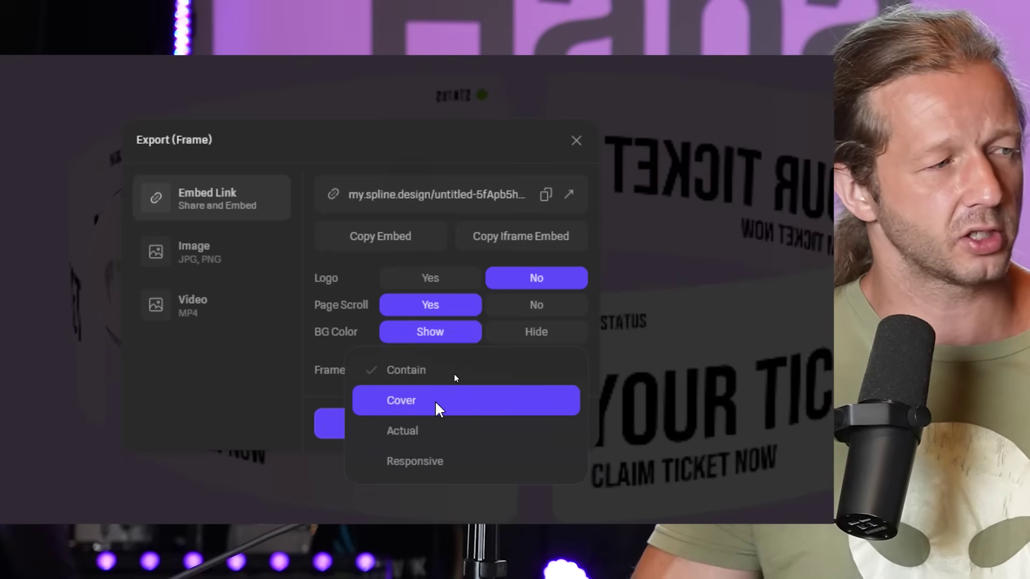
left_click(437, 407)
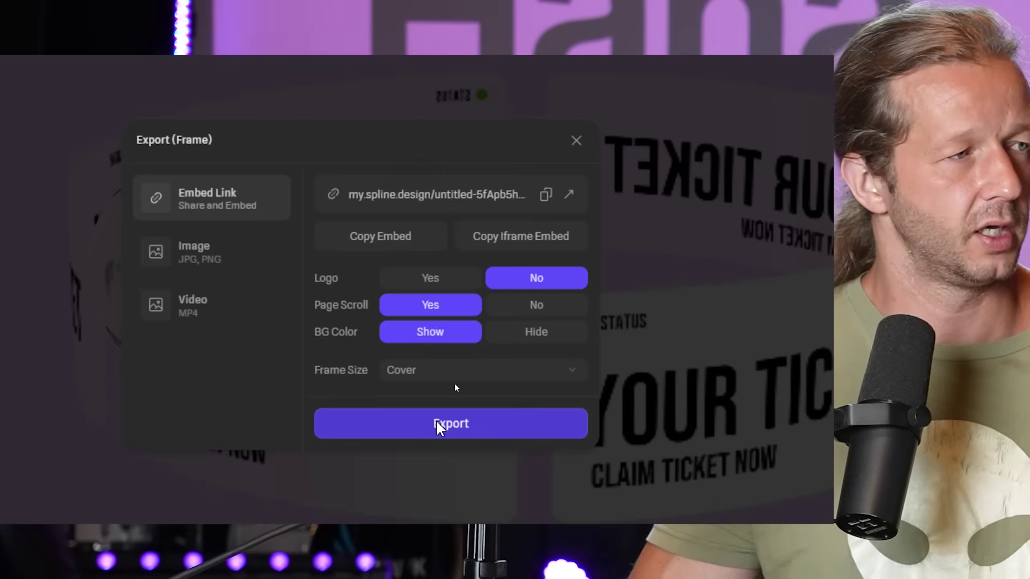
left_click(437, 423)
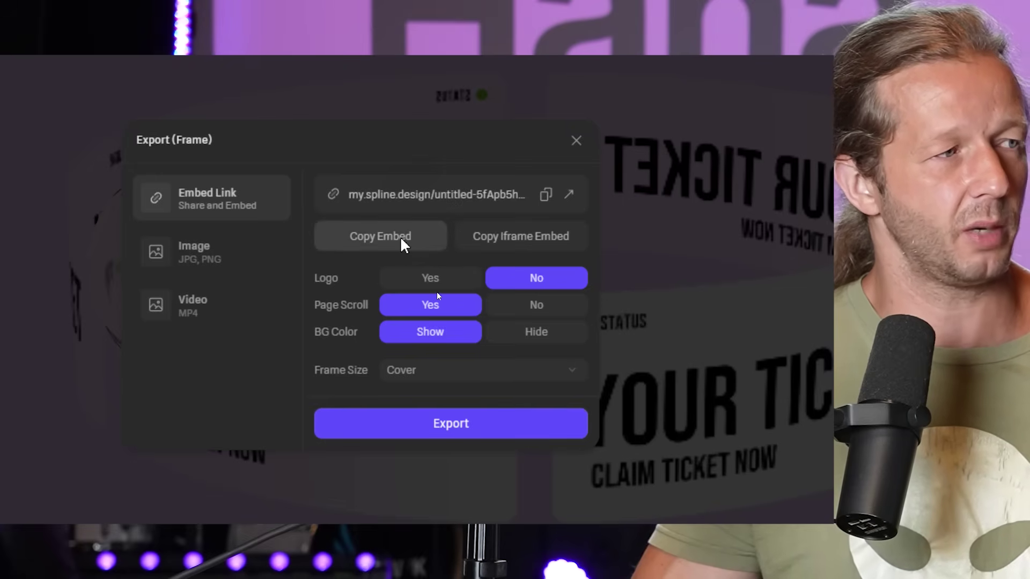
left_click(401, 242)
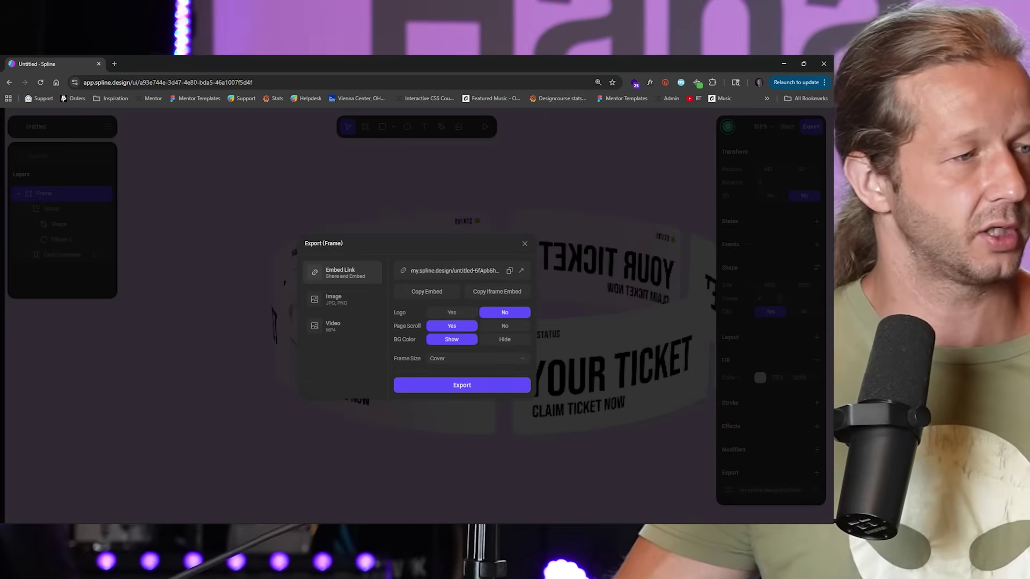
Switch to Cursor and insert the HTML boilerplate into the empty index.html using the ! Emmet abbreviation
left_click(570, 514)
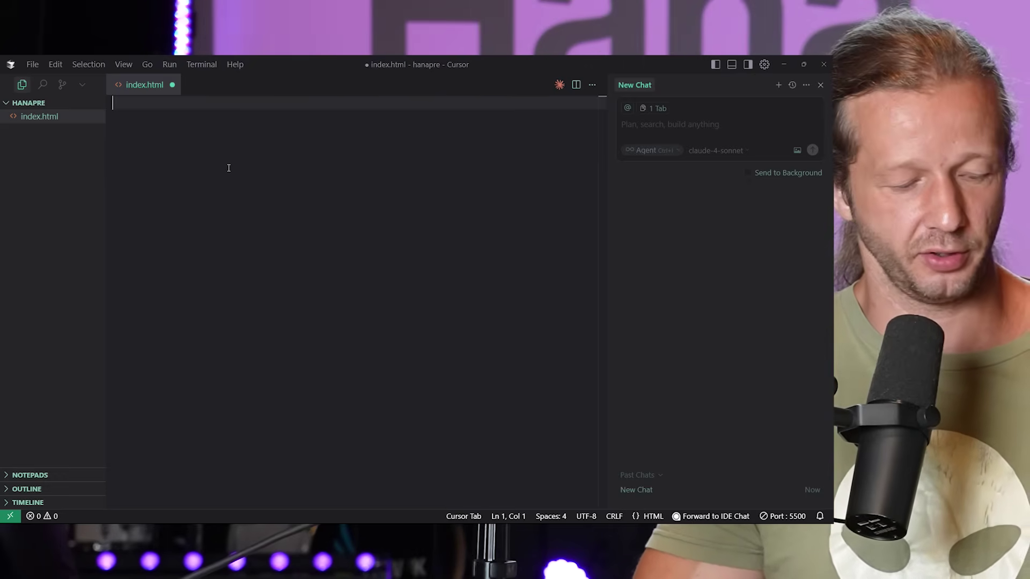
type("!")
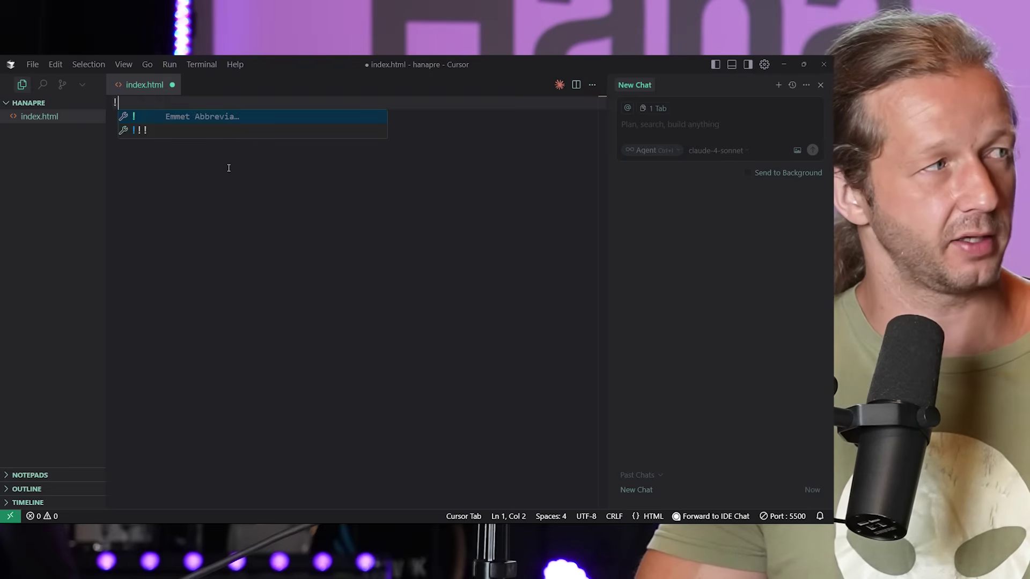
key("Tab")
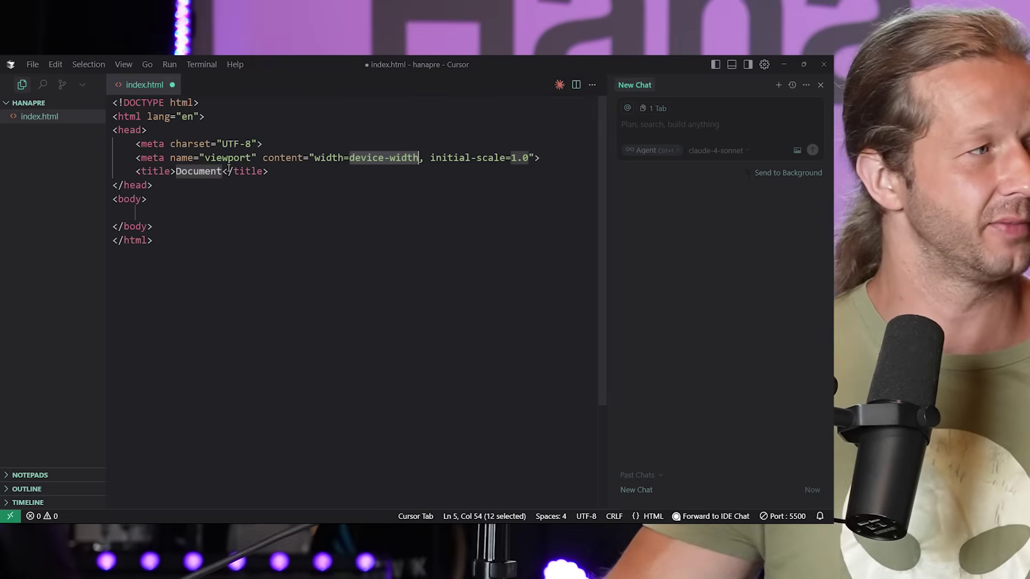
left_click(279, 171)
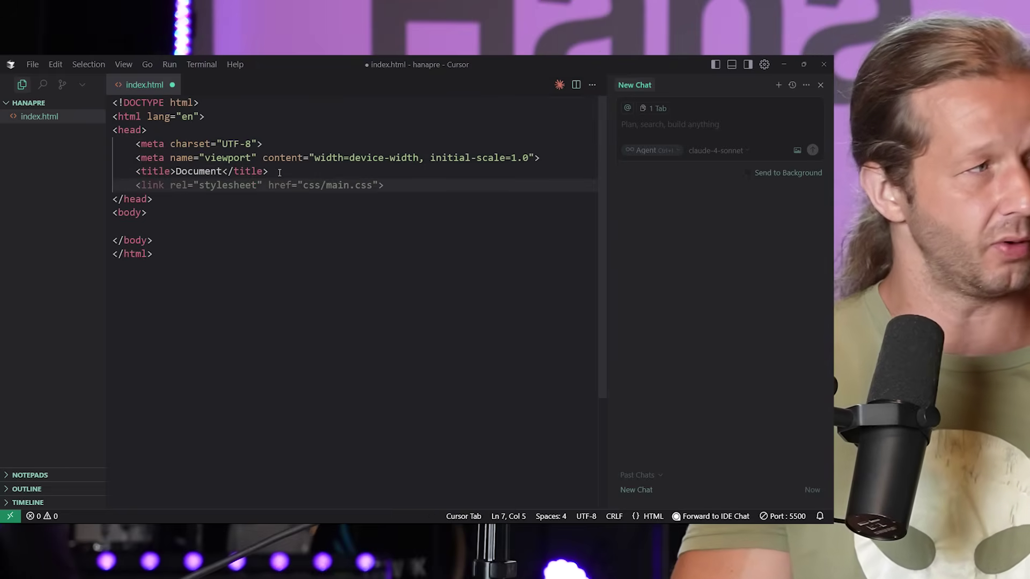
Paste the copied Hana viewer embed code into the body of index.html and save the file
left_click(144, 213)
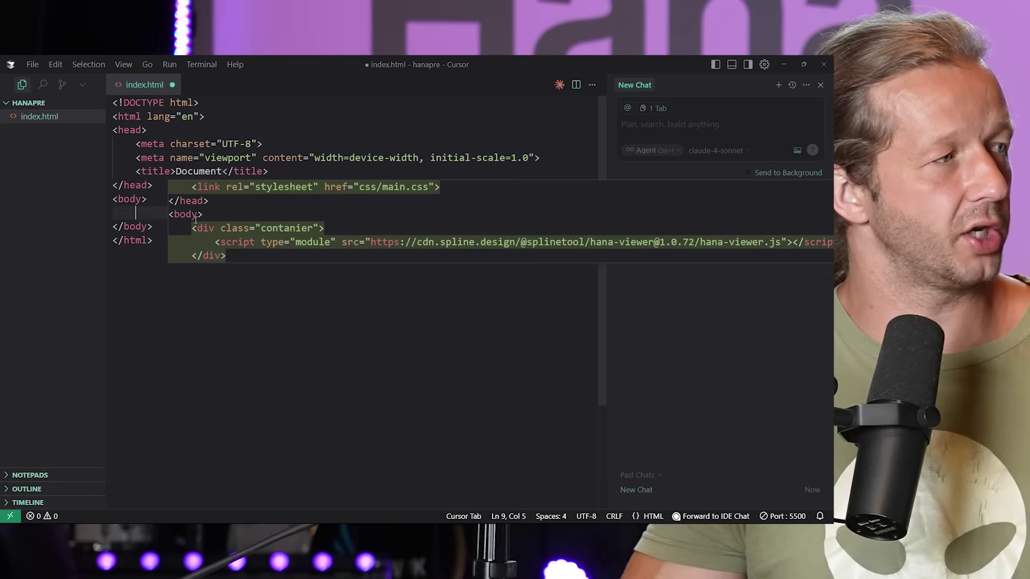
key("ctrl+v")
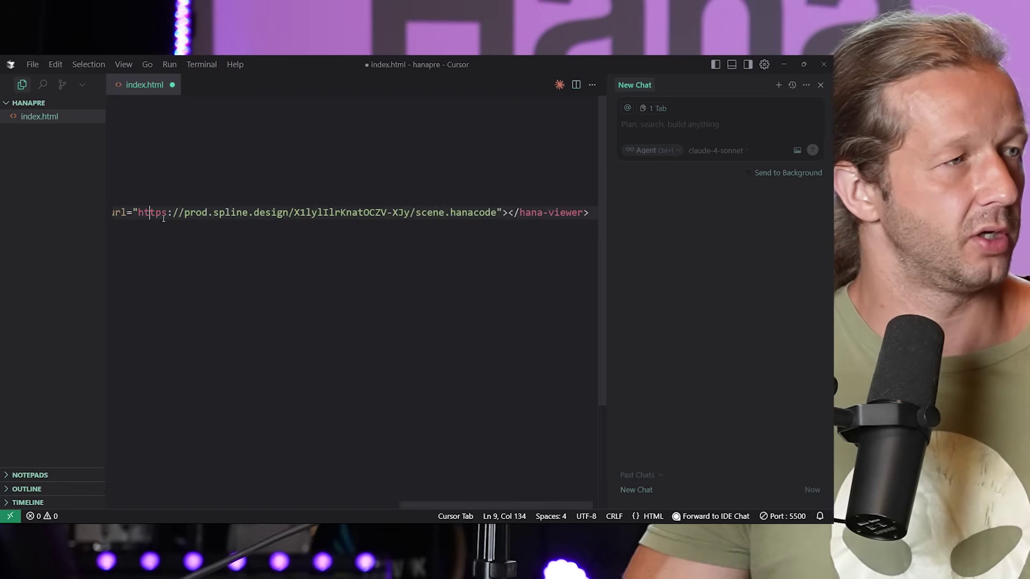
left_click_drag(458, 504, 141, 493)
left_click(193, 243)
key("ctrl+s")
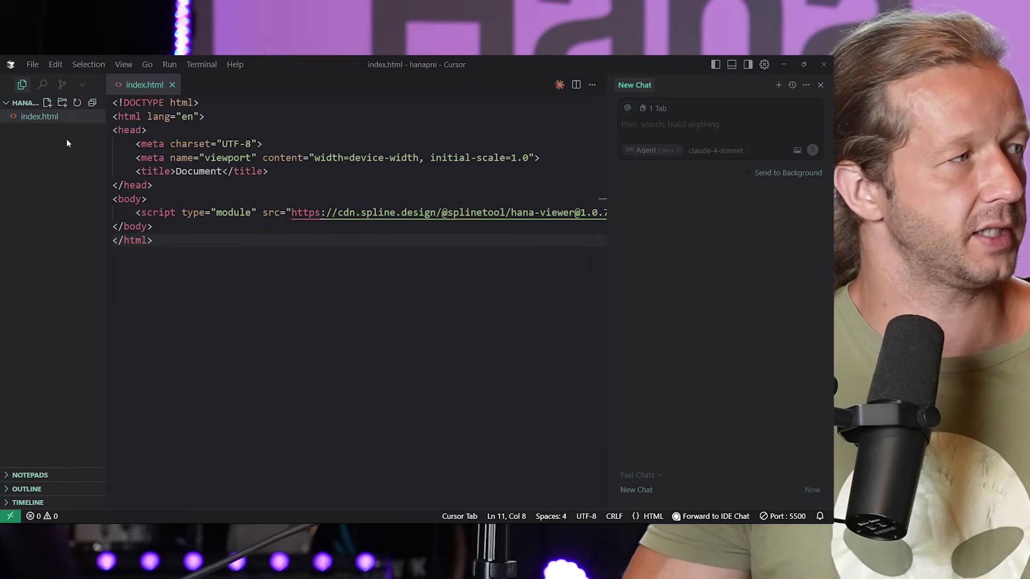
right_click(48, 119)
left_click(79, 128)
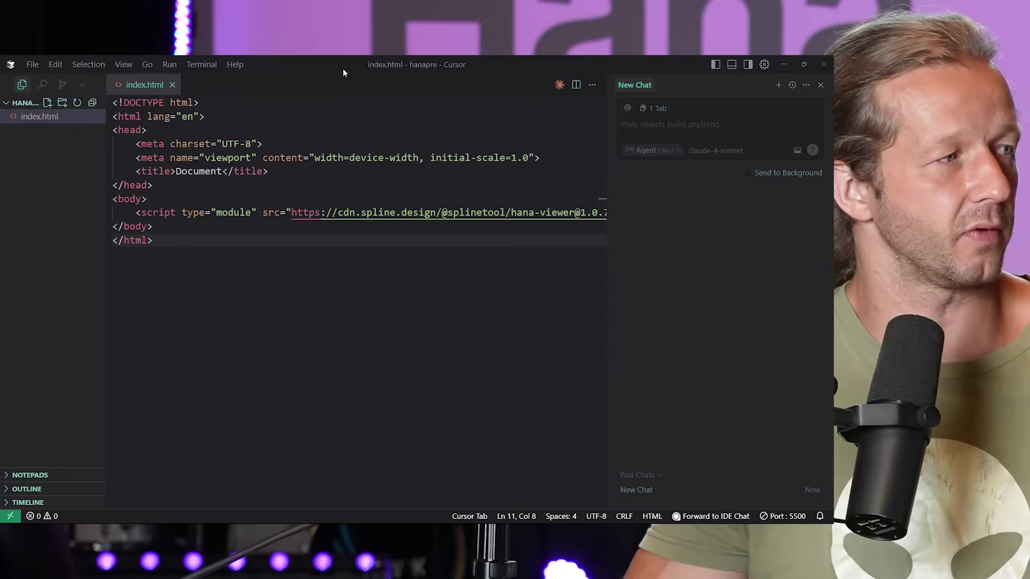
Add an inline style to the body tag with margin:0;padding:0;height:200vh;
left_click(129, 199)
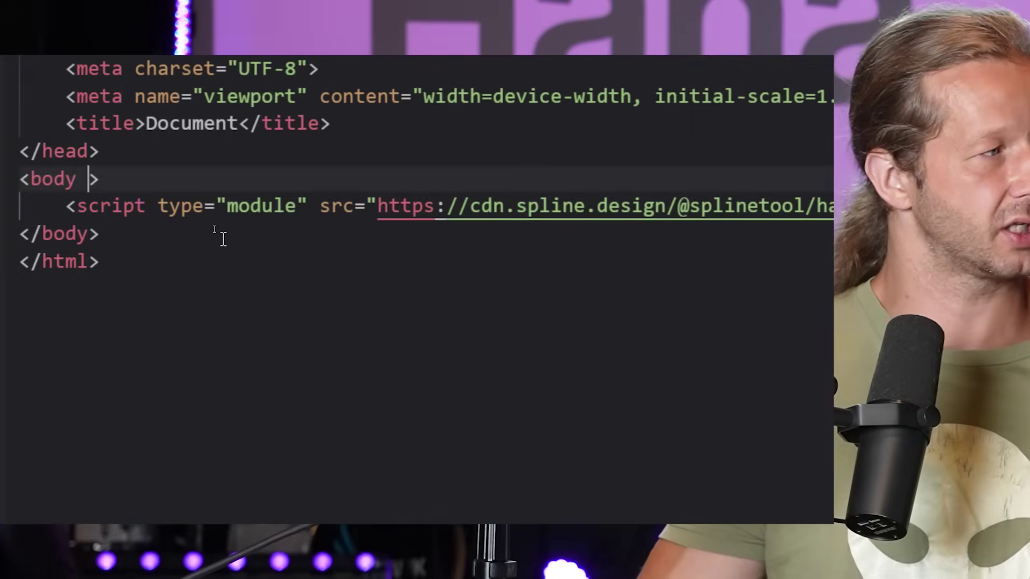
type("style")
key("Return")
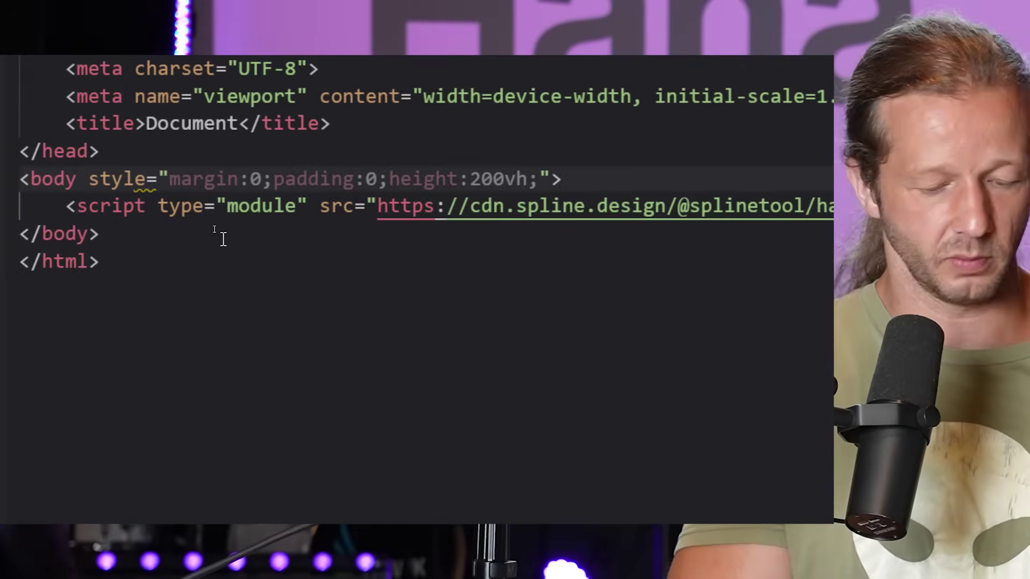
type("margin:")
key("Tab")
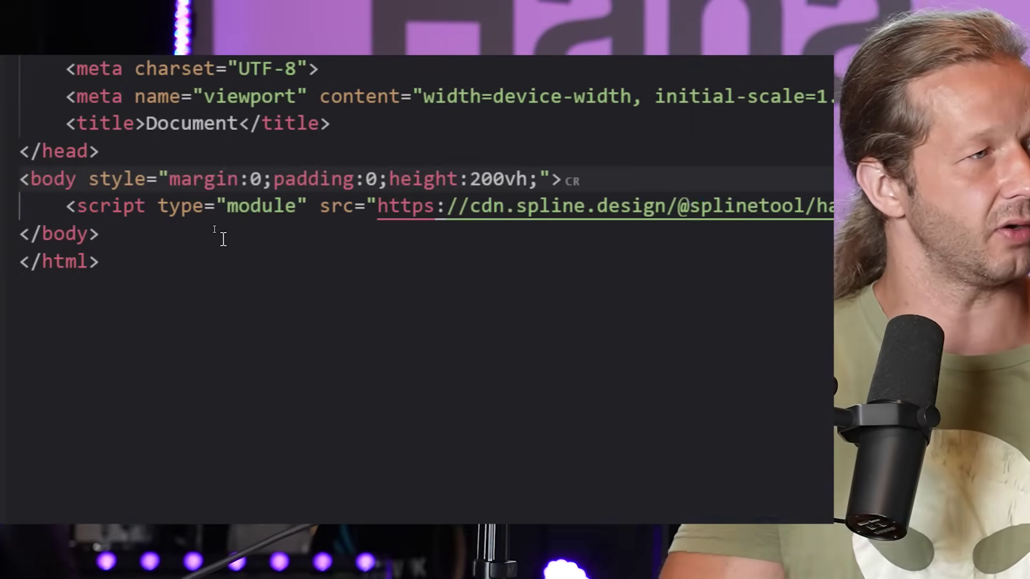
Remove the height:200vh; declaration from the body tag's inline style in index.html
key("BackSpace")
key("BackSpace")
key("BackSpace")
key("BackSpace")
key("BackSpace")
key("BackSpace")
key("BackSpace")
key("BackSpace")
key("BackSpace")
key("BackSpace")
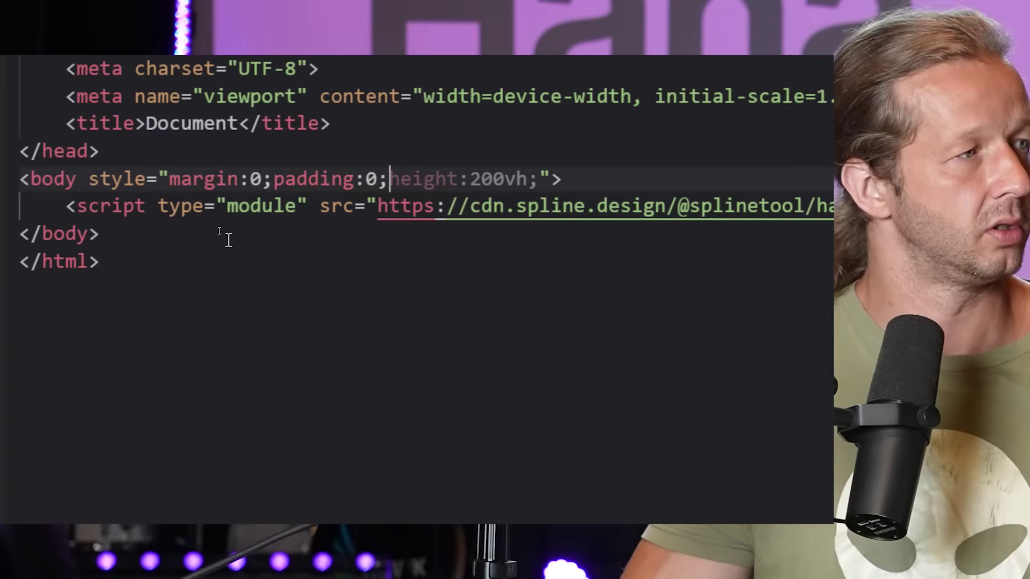
left_click(228, 240)
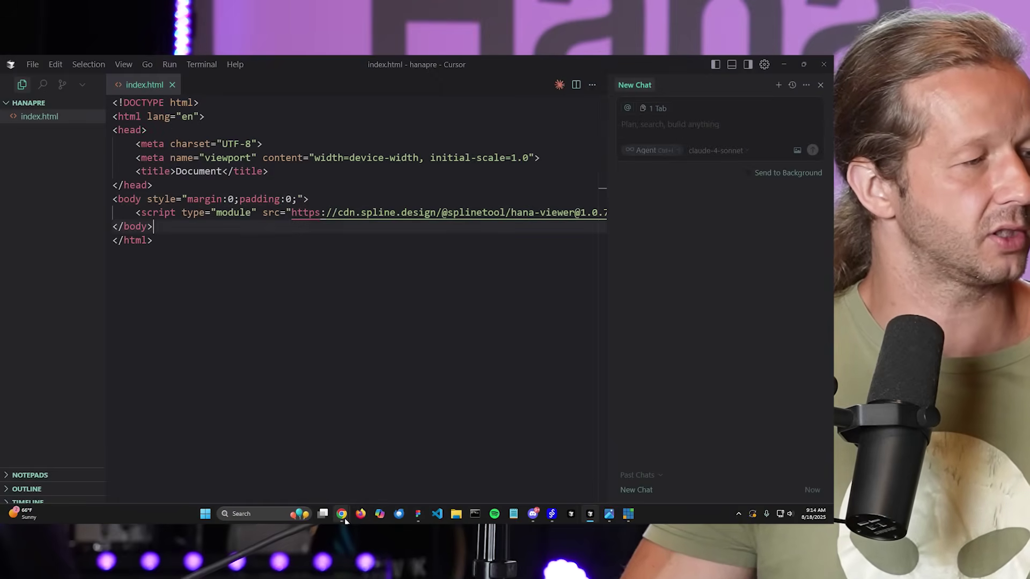
Switch to Chrome and view the locally served index.html page with the embedded ticket ring in a maximized window
mouse_move(345, 518)
left_click(681, 475)
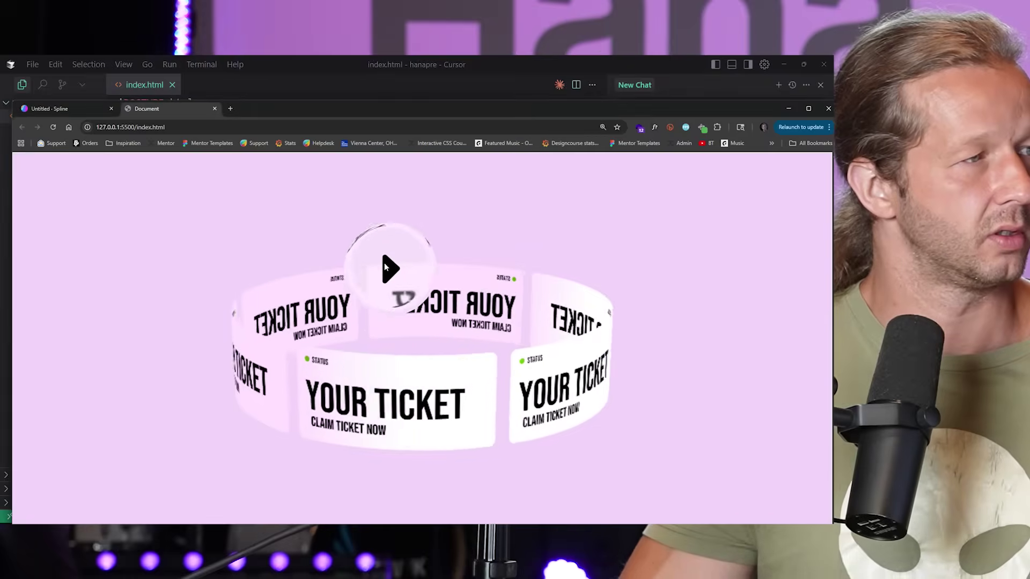
double_click(358, 108)
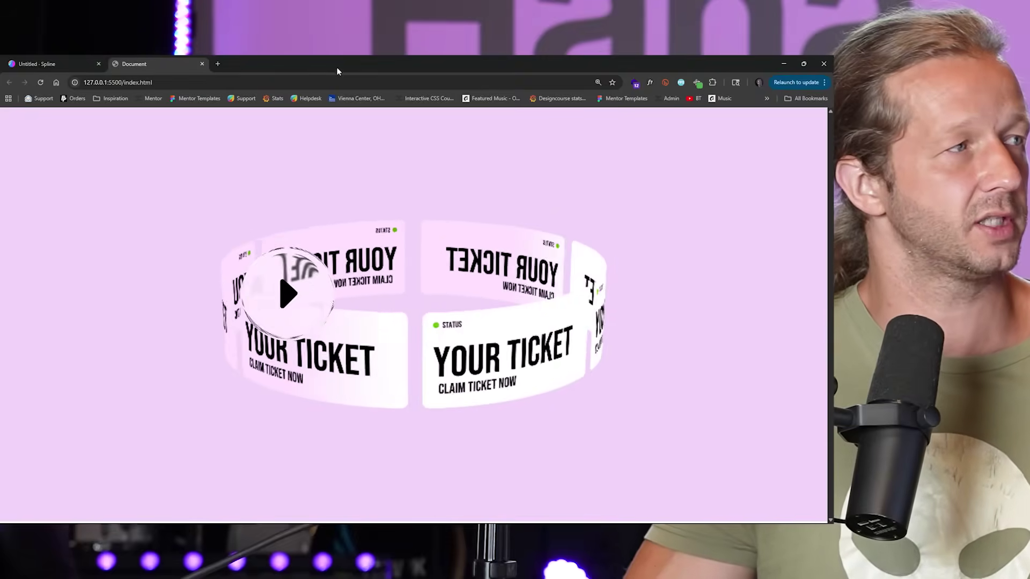
Return to Cursor, put height:200vh back into the body style, and add an opening div with class container above the viewer script
key("alt+Tab")
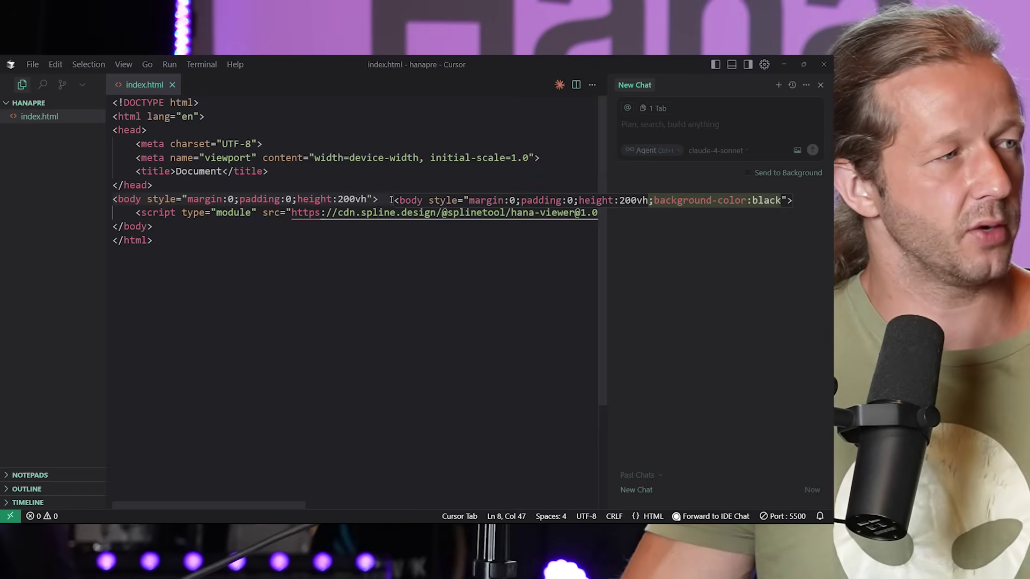
key("Return")
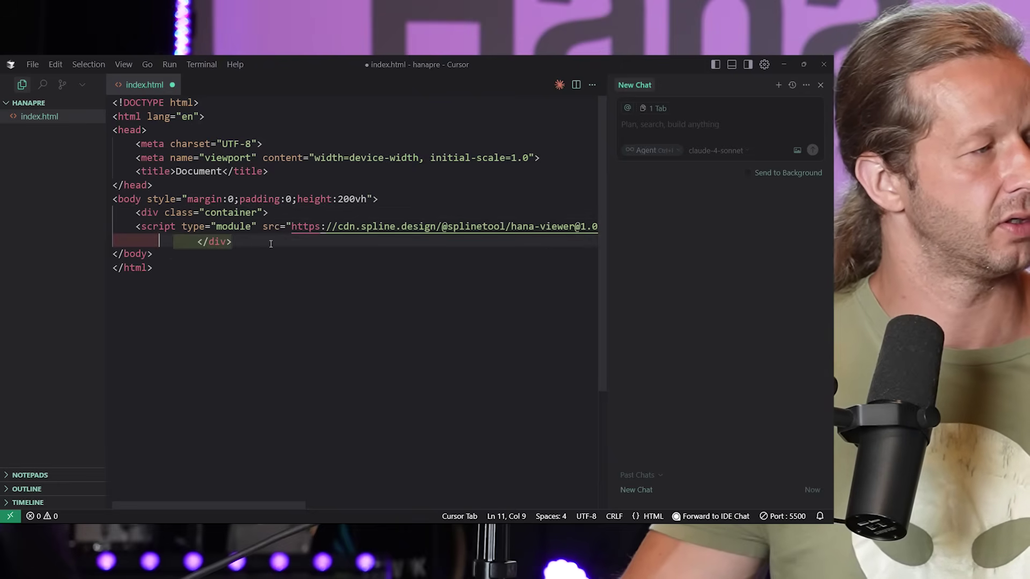
Switch to Chrome and check how the embedded ticket ring and play button behave when the index.html page is scrolled
left_click(341, 514)
left_click(690, 464)
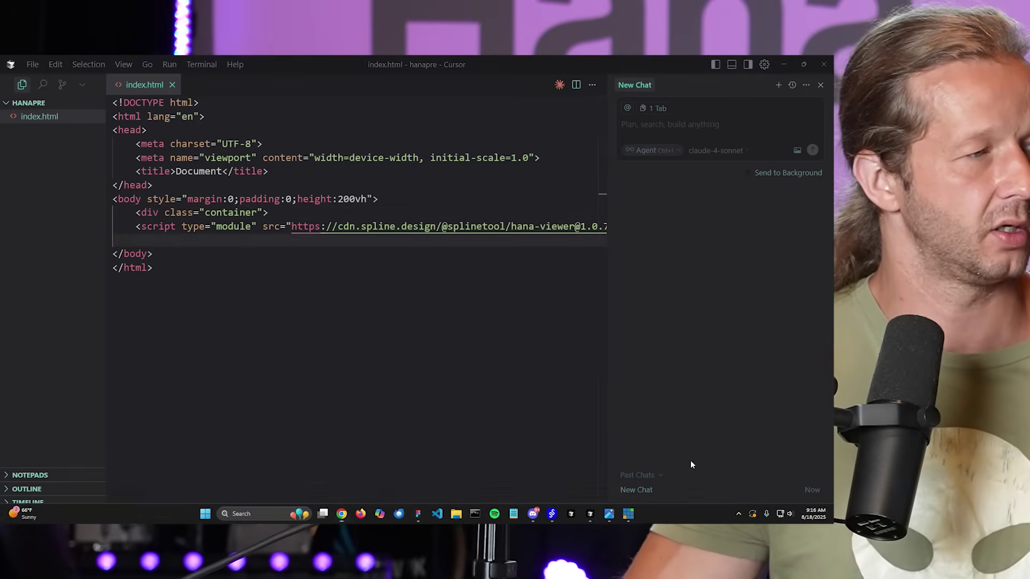
scroll(443, 291, "down", 4)
scroll(444, 298, "down", 3)
scroll(445, 302, "up", 5)
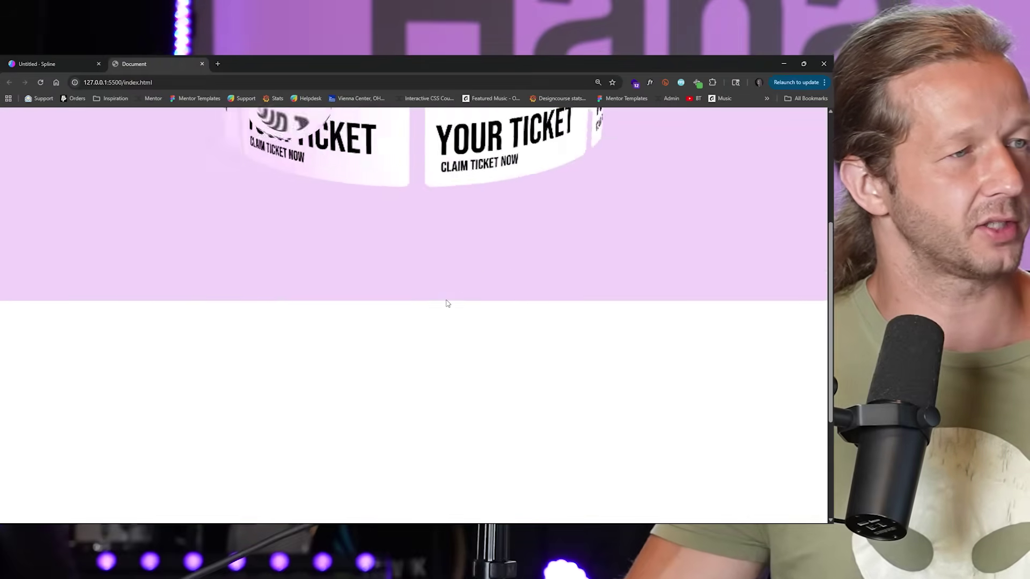
scroll(448, 300, "down", 5)
scroll(449, 300, "up", 5)
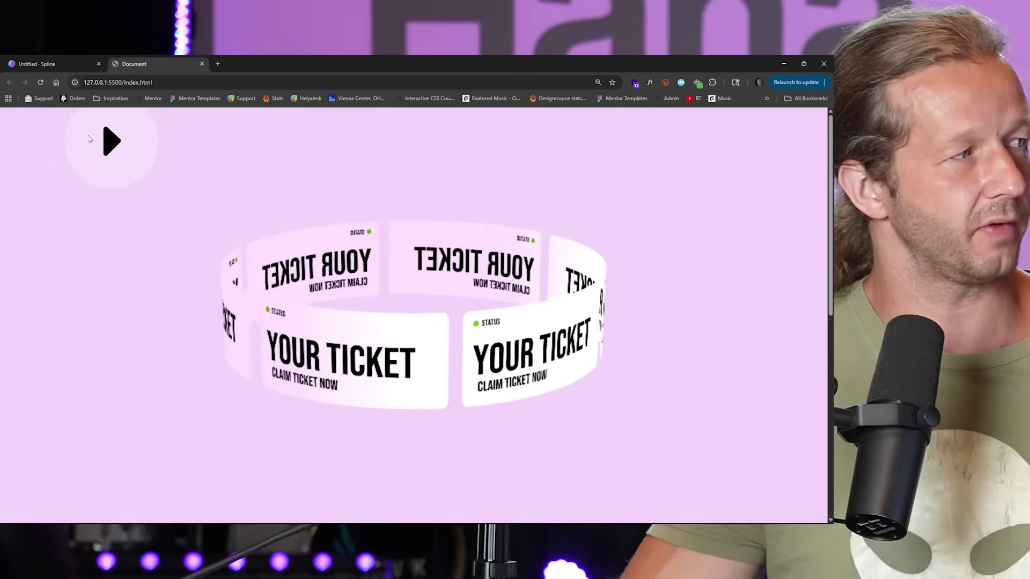